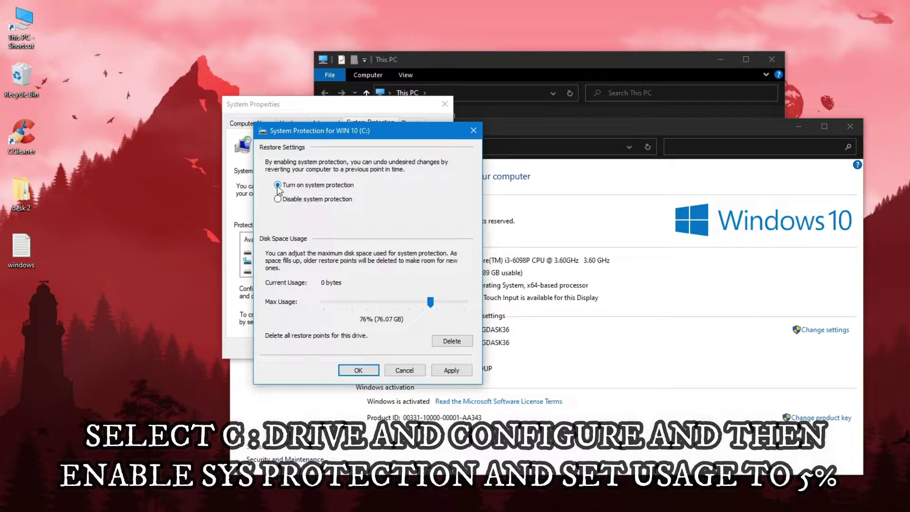
Set the maximum disk space usage for system protection on drive C: to 5%, apply it, and close the system windows
drag(421, 305, 327, 320)
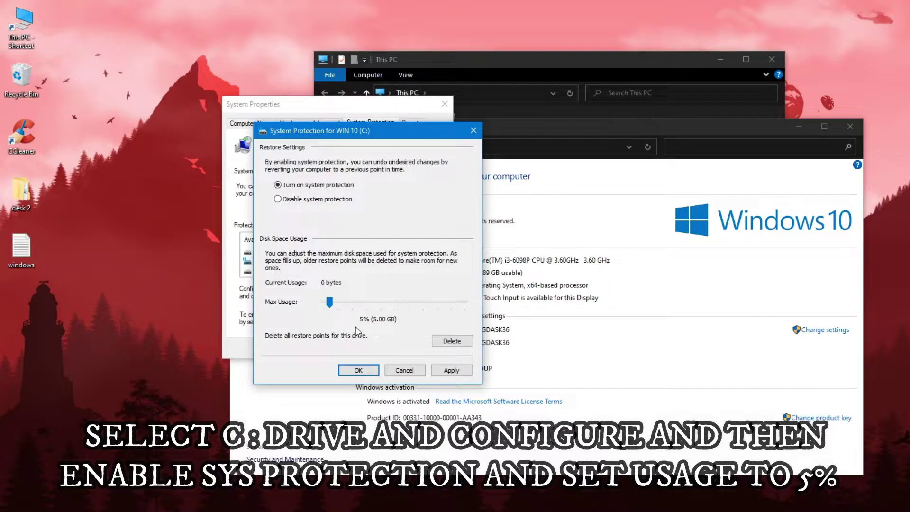
click(450, 371)
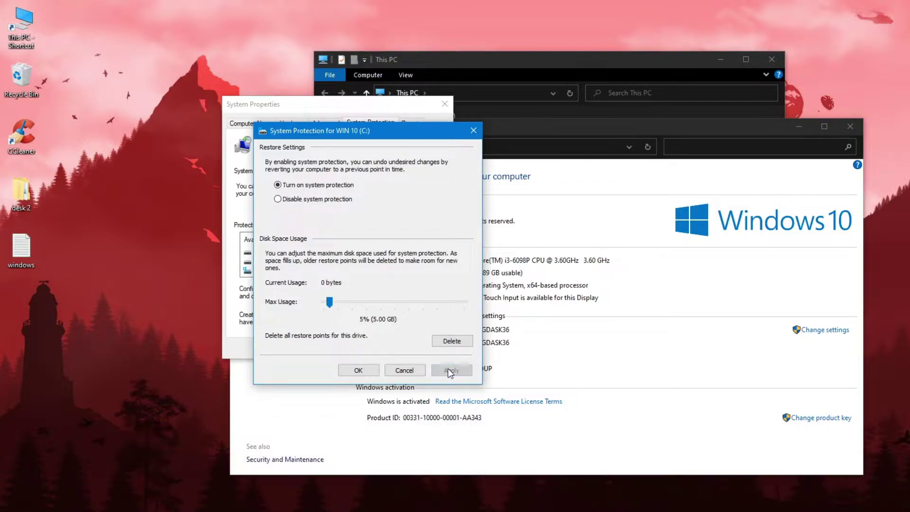
click(358, 370)
click(331, 350)
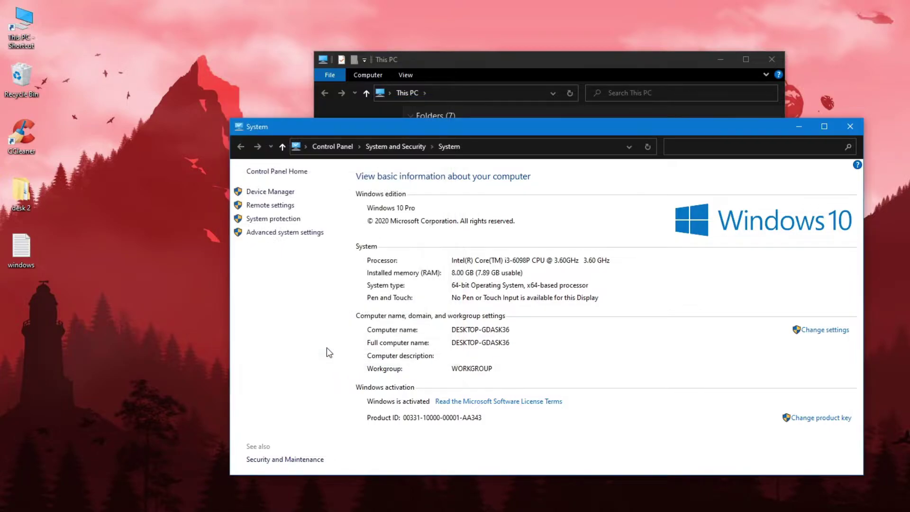
click(862, 125)
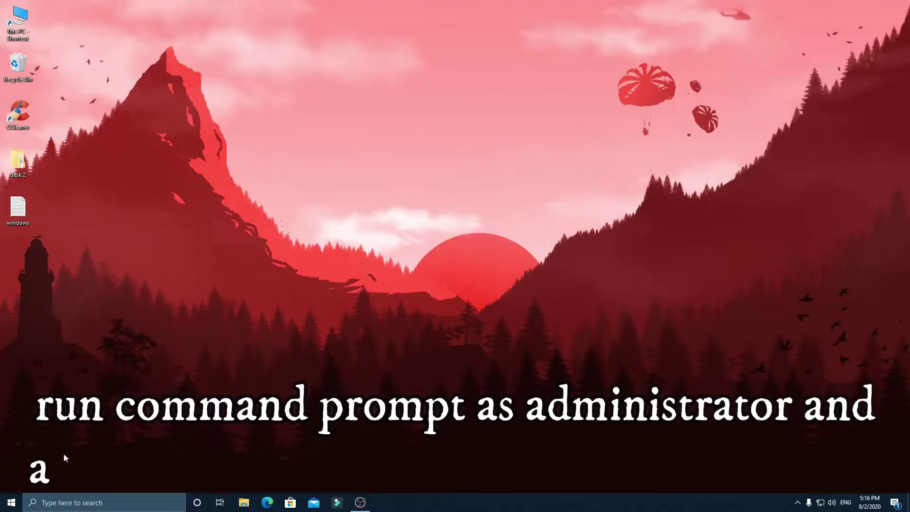
Search Windows for cmd and run Command Prompt as administrator
click(61, 502)
text(c)
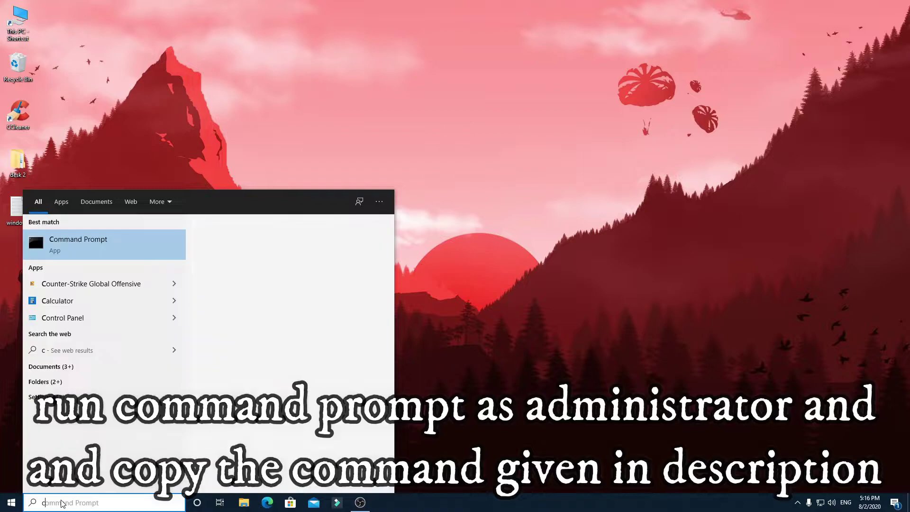
text(md)
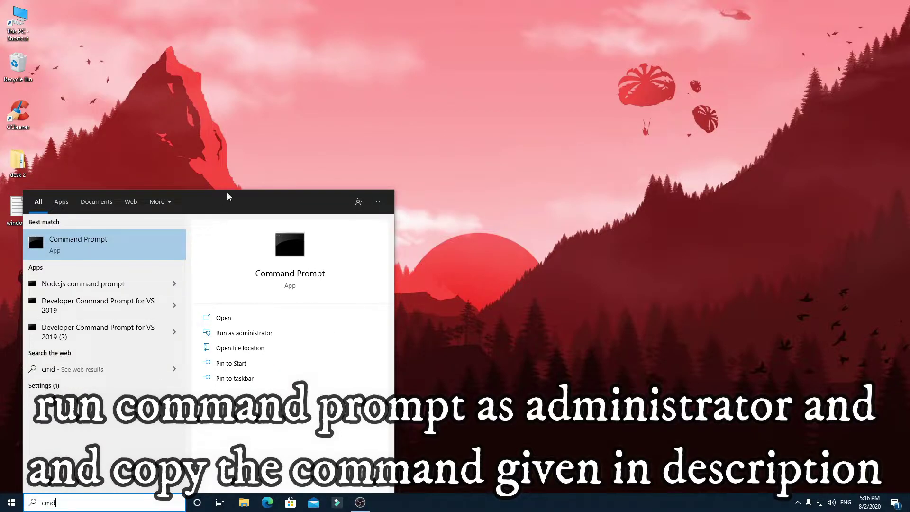
click(244, 333)
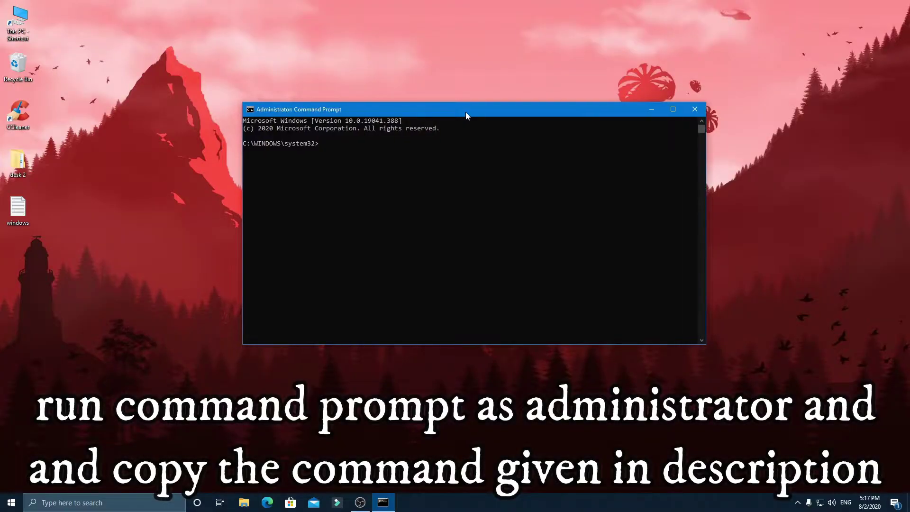
Open the windows text file on the desktop and copy the command powercfg -duplicatescheme e9a42b02-d5df-448d-aa00-03f14749eb61
double_click(17, 209)
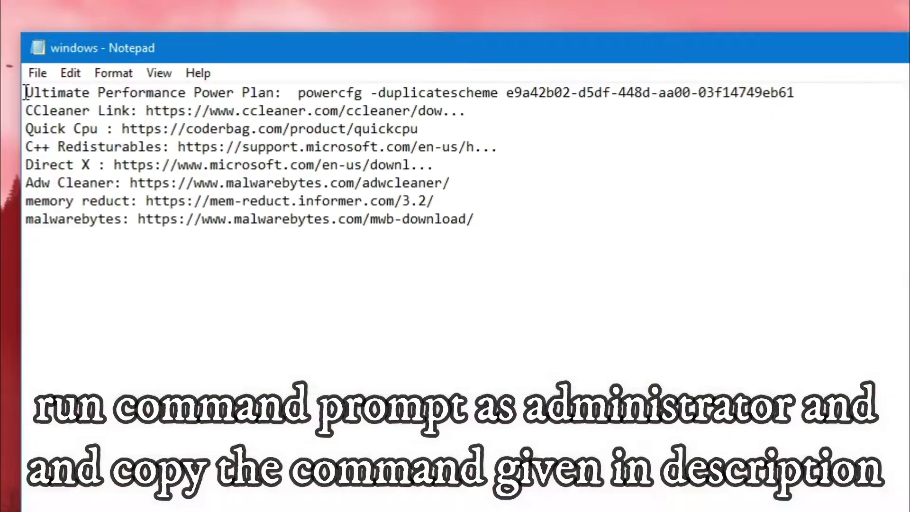
drag(109, 74, 487, 69)
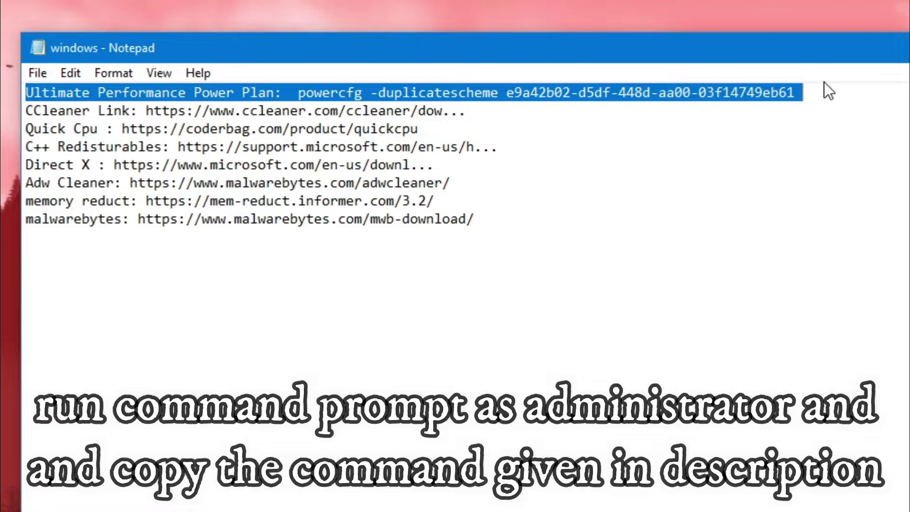
click(515, 152)
drag(297, 94, 373, 94)
click(812, 93)
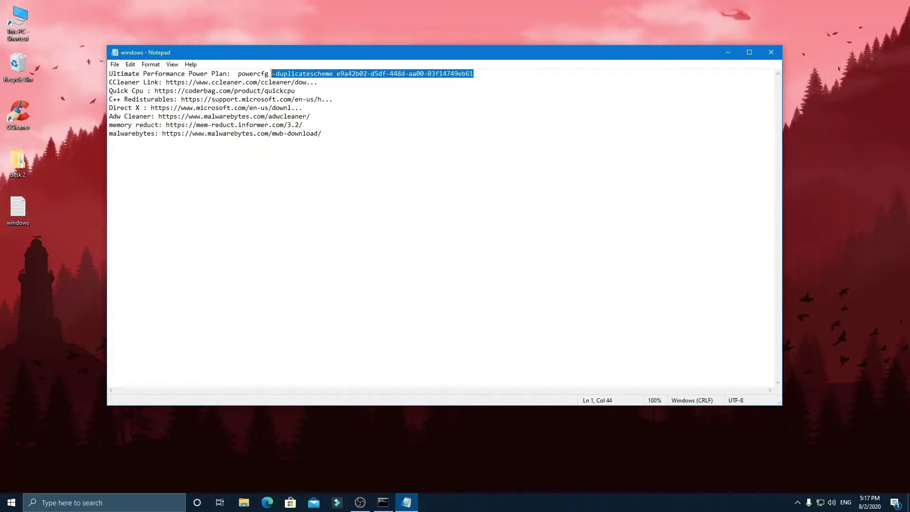
right_click(250, 76)
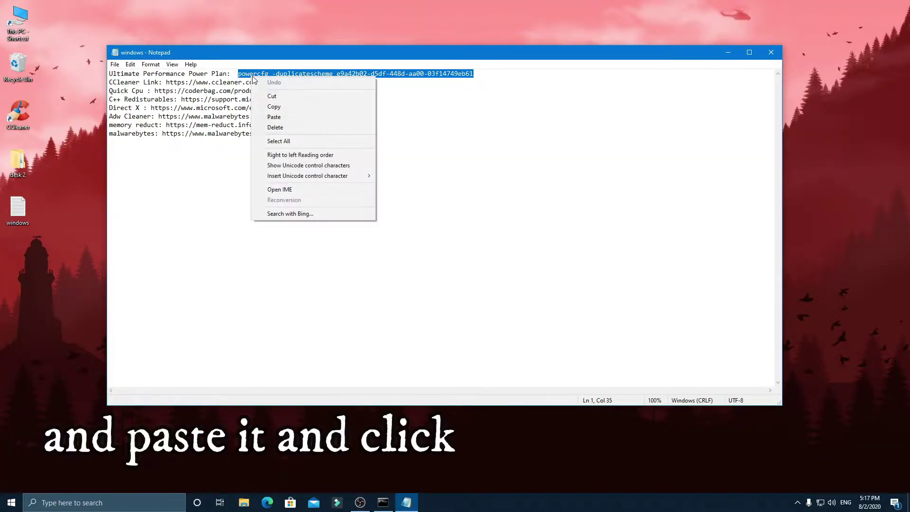
click(274, 107)
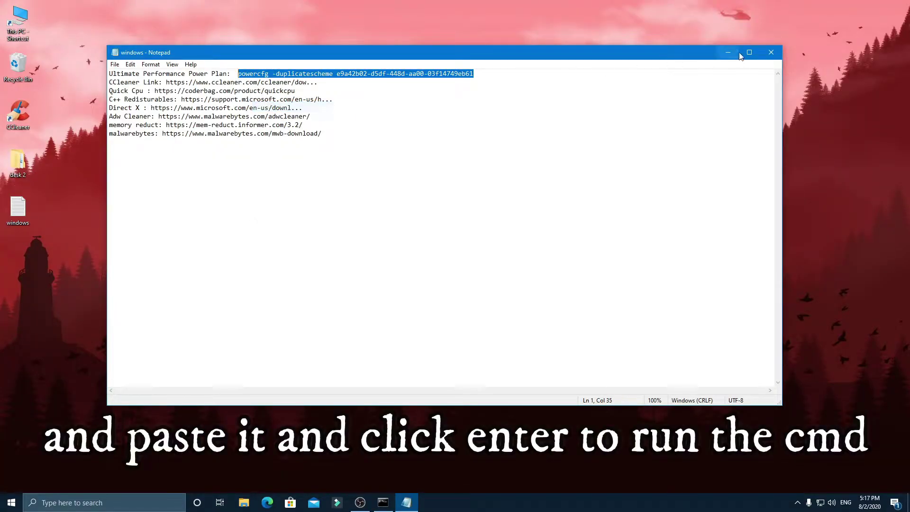
Minimize the text file, run the copied powercfg -duplicatescheme command in Command Prompt, and close the prompt
click(728, 53)
key(ctrl+v)
key(Return)
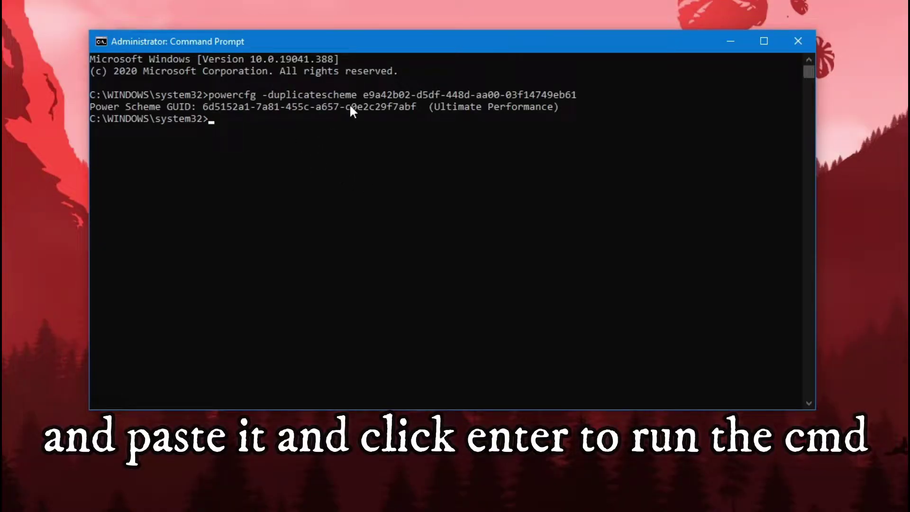
drag(428, 106, 562, 110)
click(562, 109)
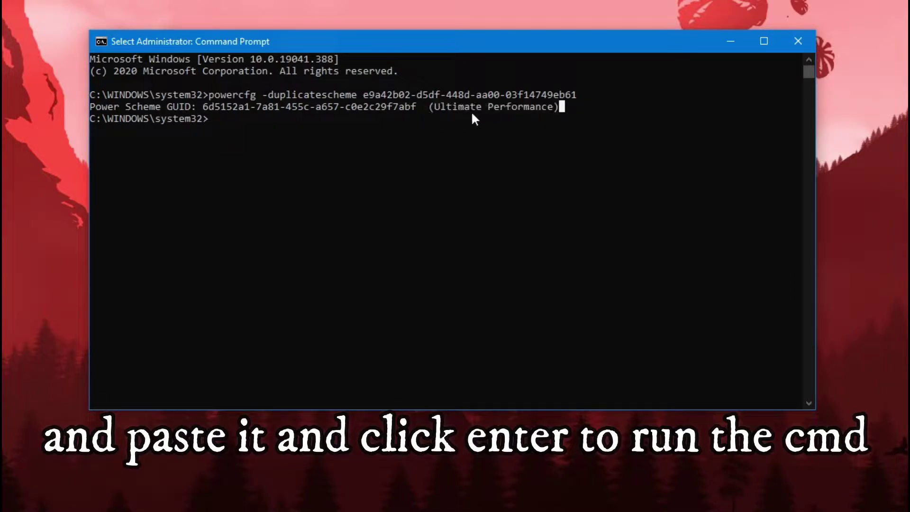
click(808, 47)
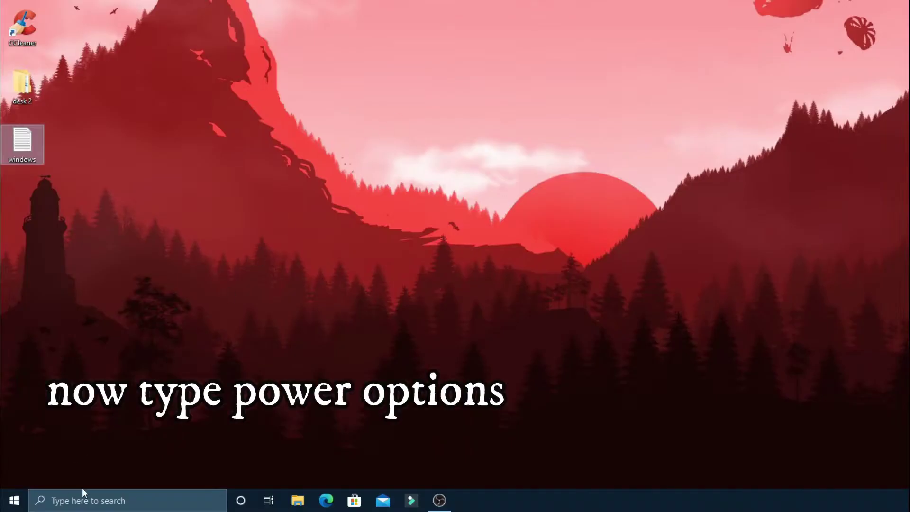
Search Windows for the power plan chooser, activate the additional Ultimate Performance plan, and close Power Options
key(super)
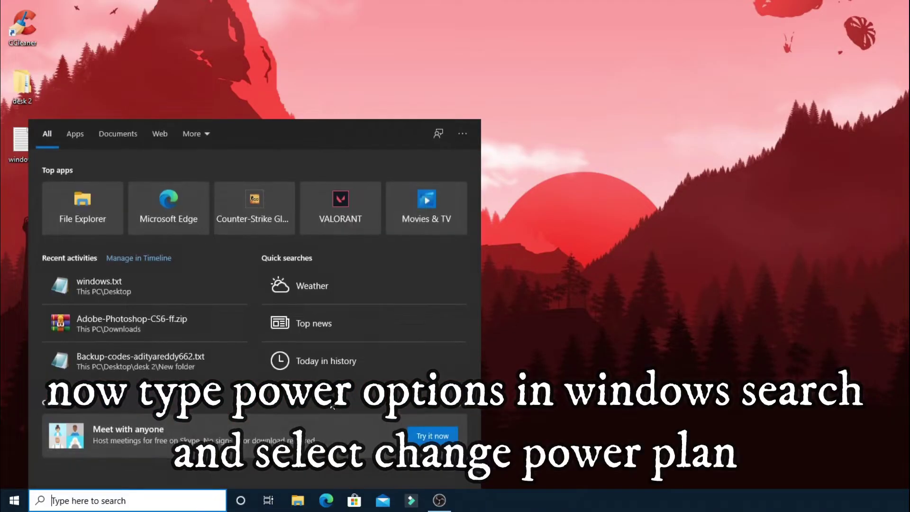
text(po)
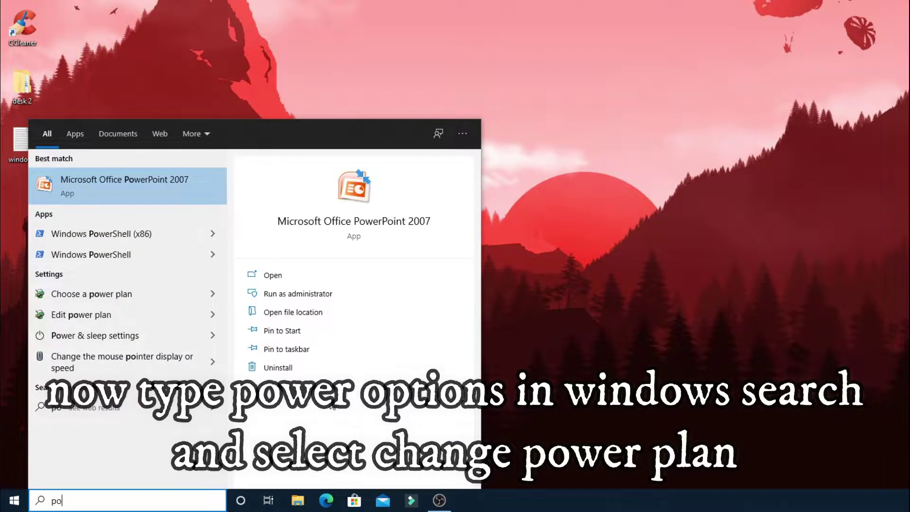
text(wer)
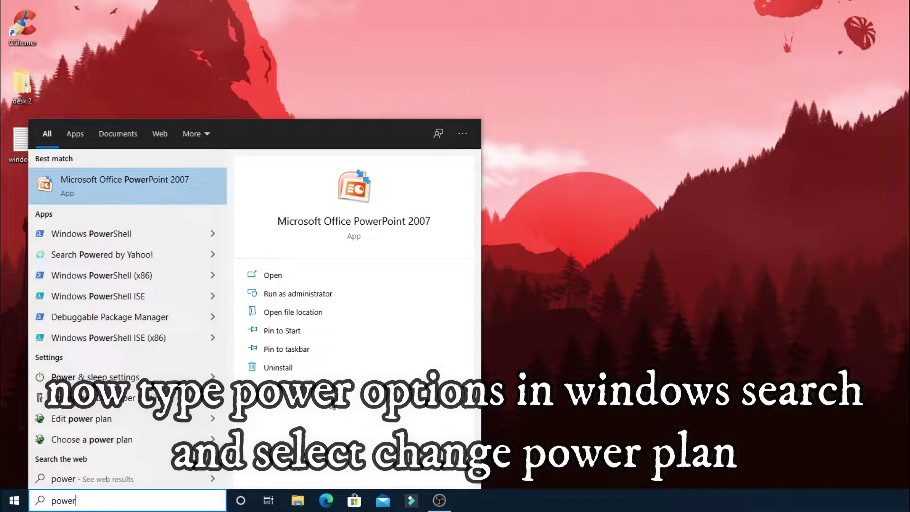
text( pl)
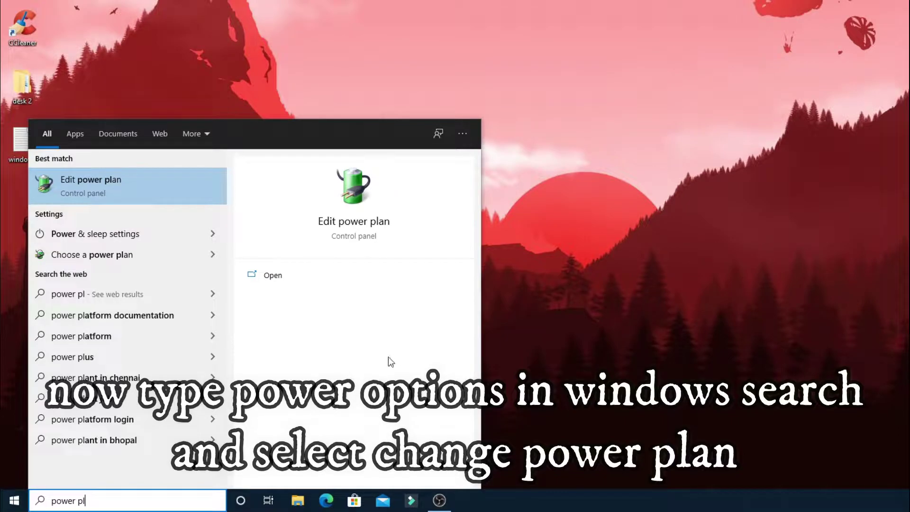
click(97, 261)
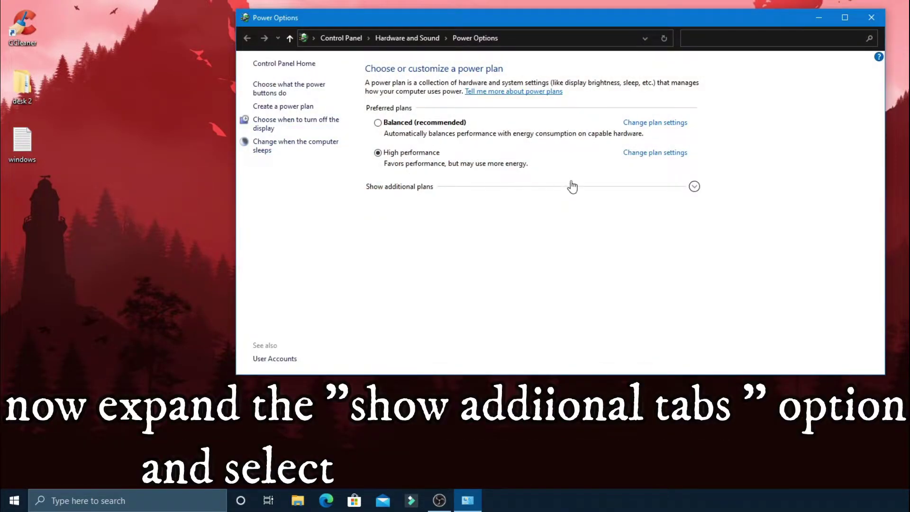
click(694, 186)
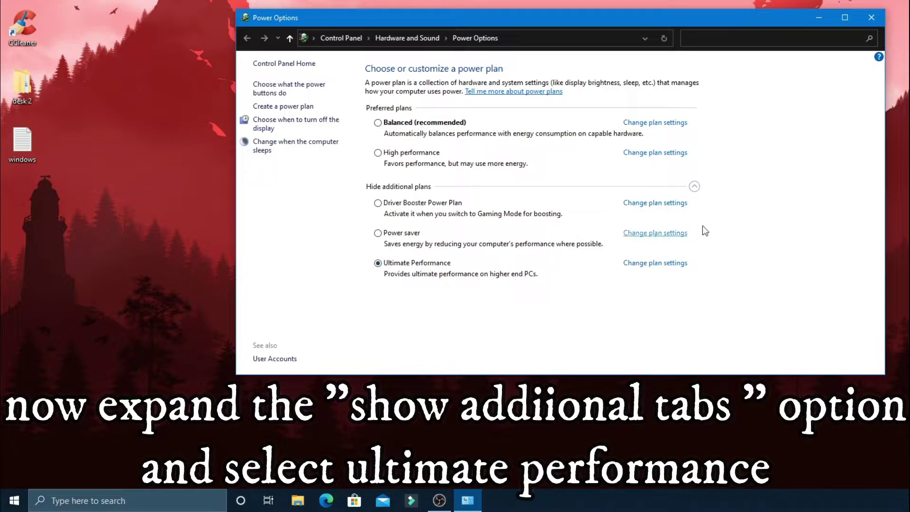
click(884, 19)
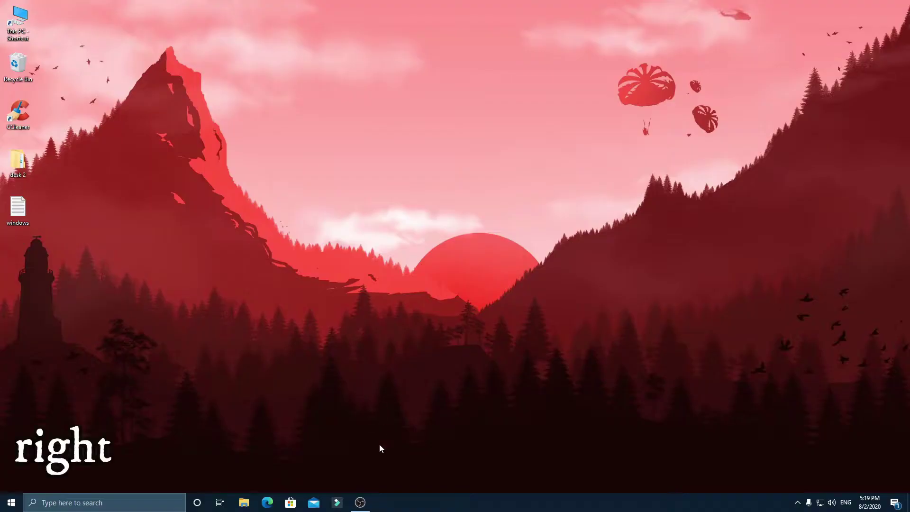
Open Task Manager from the taskbar and show the list of startup programs
right_click(423, 503)
click(453, 460)
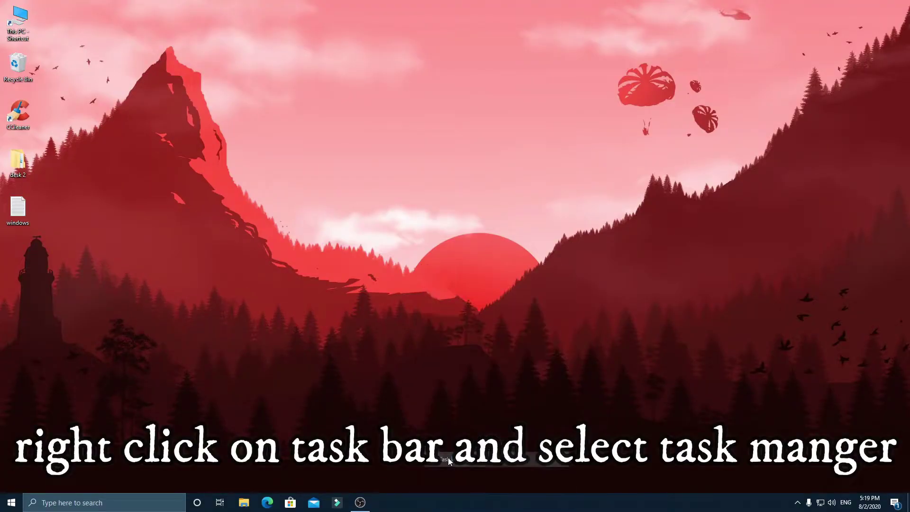
drag(257, 53, 381, 87)
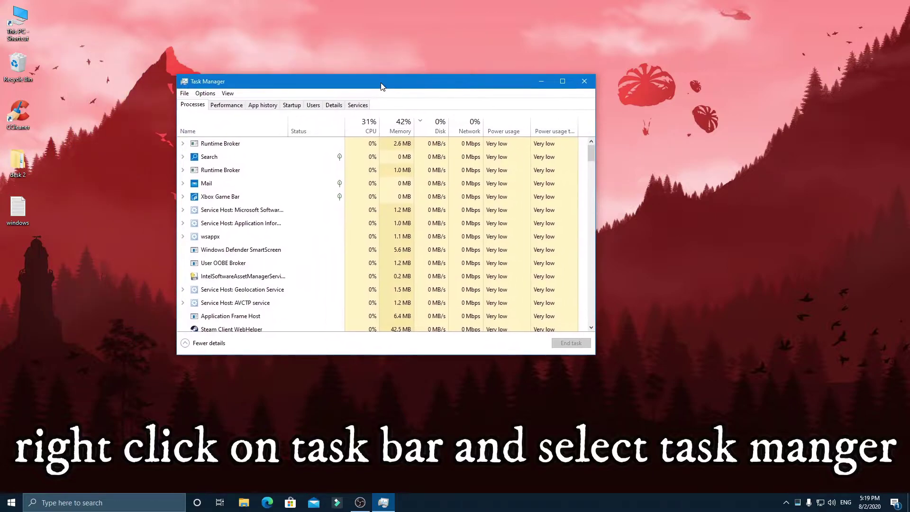
click(239, 105)
click(262, 105)
click(292, 105)
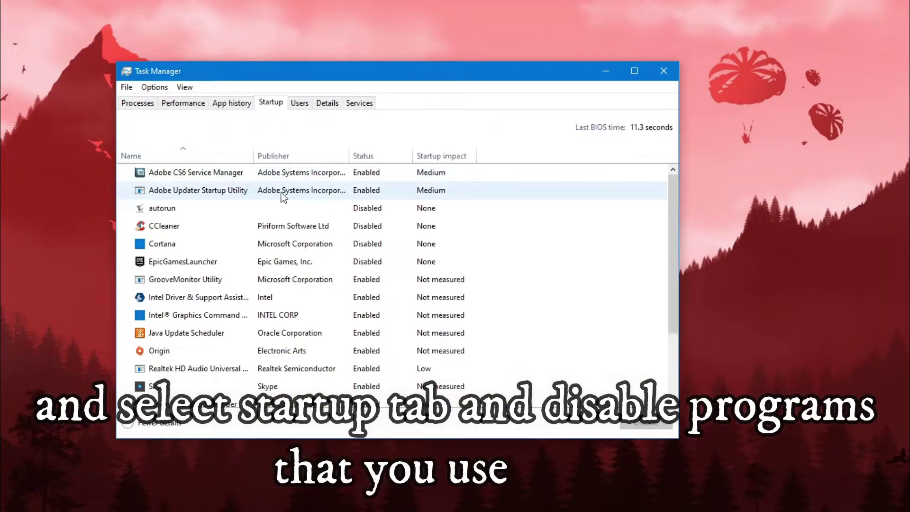
Disable Adobe CS6 Service Manager and Adobe Updater Startup Utility at startup
click(322, 177)
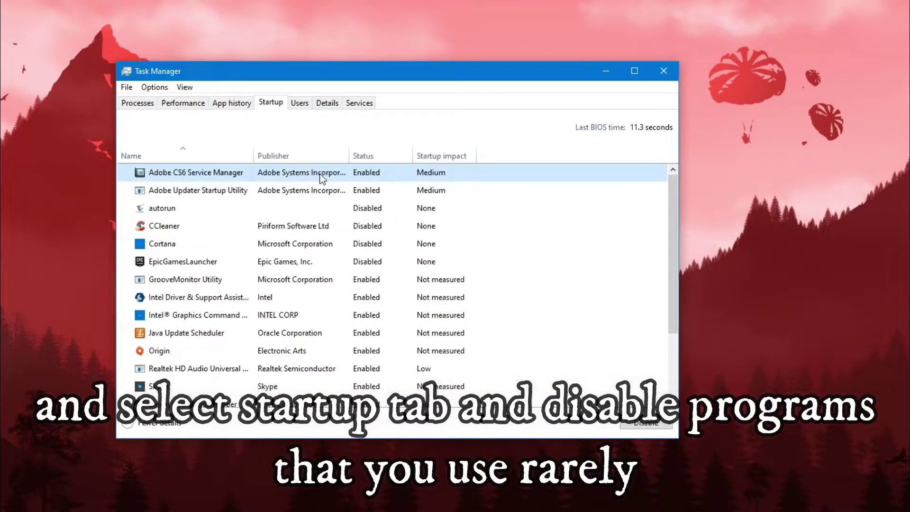
right_click(322, 178)
click(379, 184)
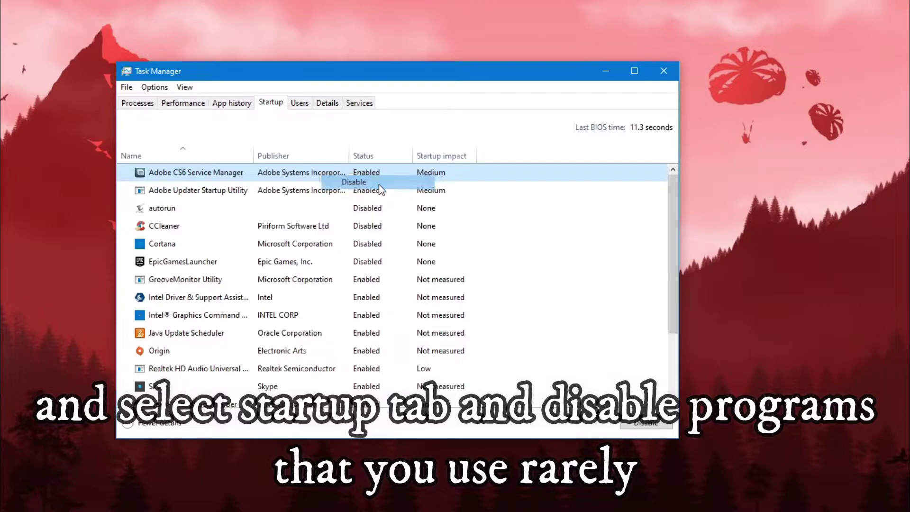
click(314, 195)
right_click(314, 194)
click(364, 202)
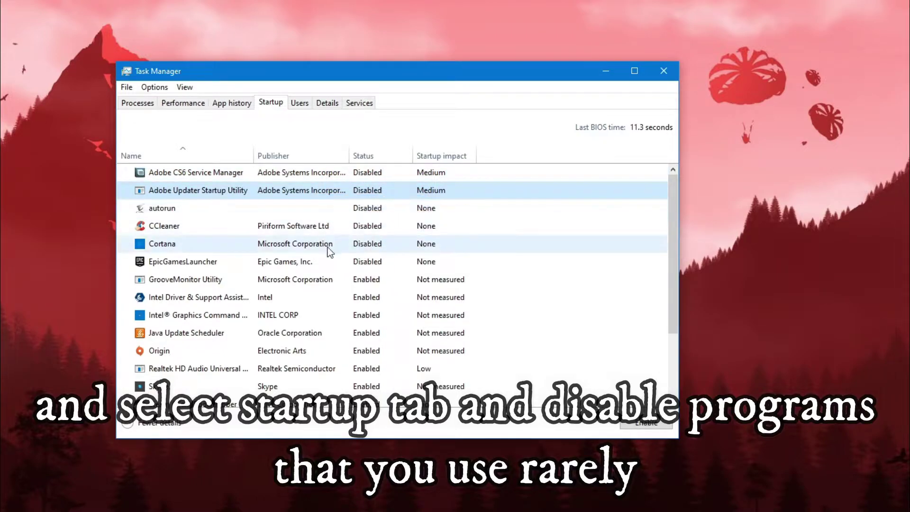
Disable GrooveMonitor Utility and the Intel Driver & Support entry at startup
click(326, 282)
right_click(326, 282)
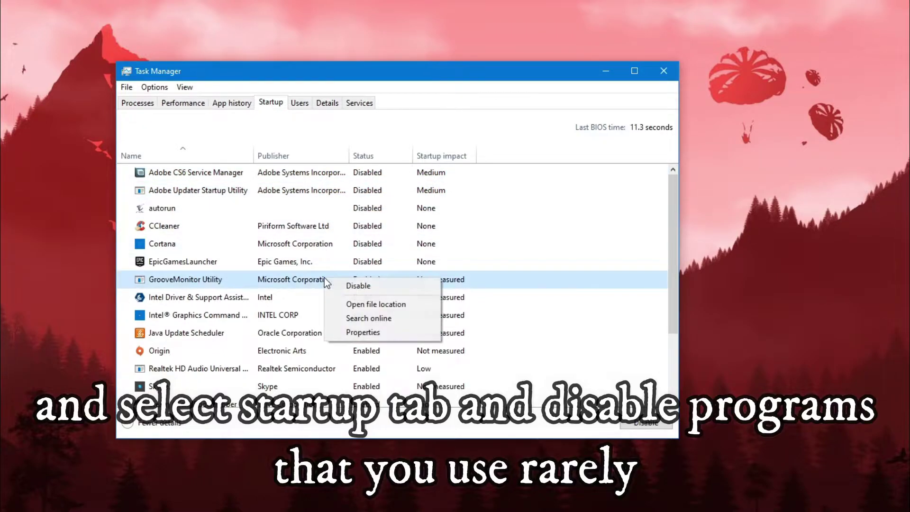
click(359, 284)
click(322, 305)
right_click(323, 304)
click(349, 314)
Disable the Intel Graphics Command entry and Java Update Scheduler at startup
click(320, 314)
right_click(320, 314)
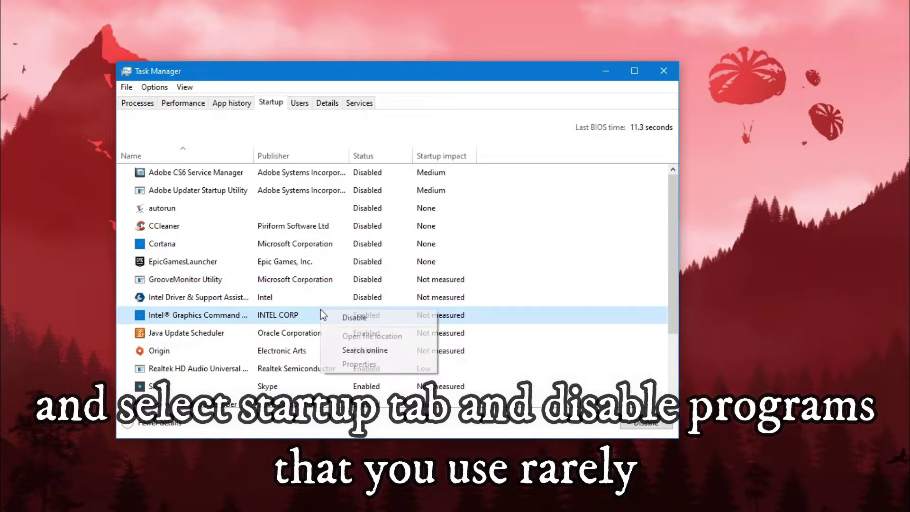
click(334, 319)
click(320, 339)
right_click(321, 339)
click(345, 345)
Disable Origin and Skype at startup, leaving the Realtek HD Audio entry enabled
click(316, 356)
right_click(317, 356)
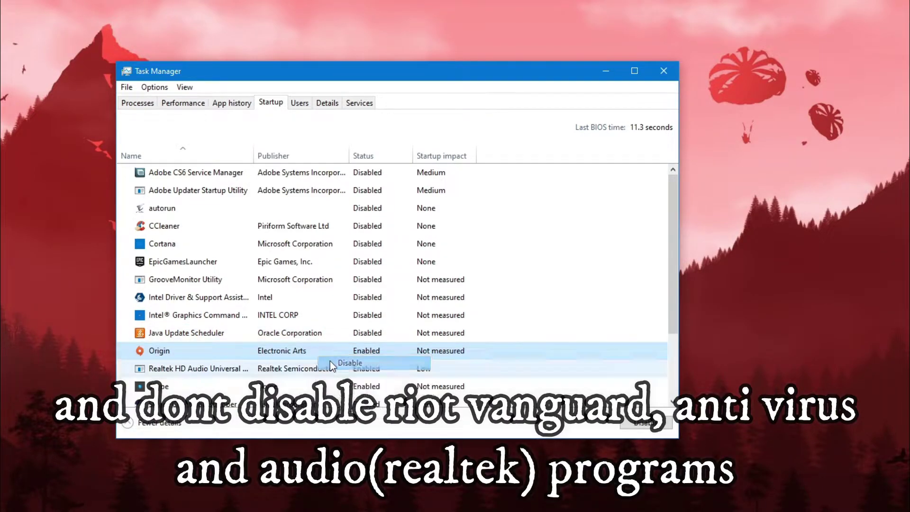
click(330, 360)
scroll(330, 360, down, 1)
click(315, 325)
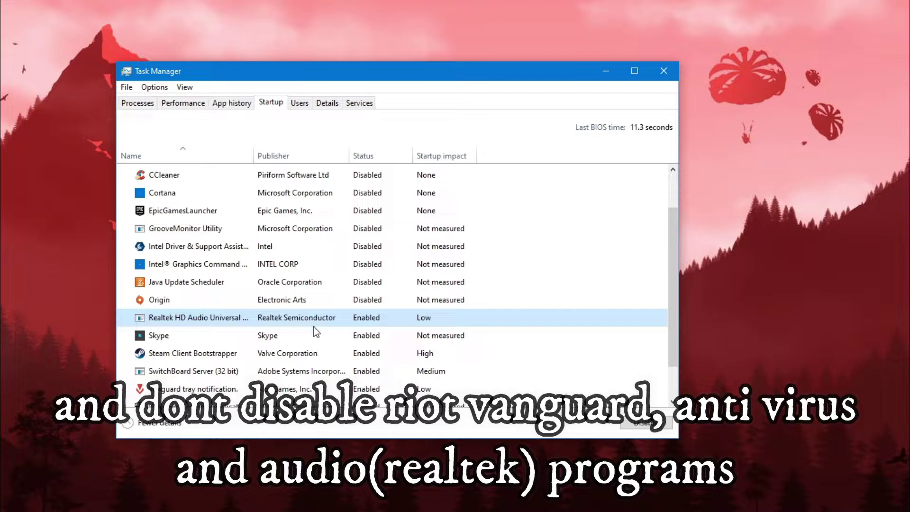
click(313, 334)
right_click(313, 334)
click(336, 344)
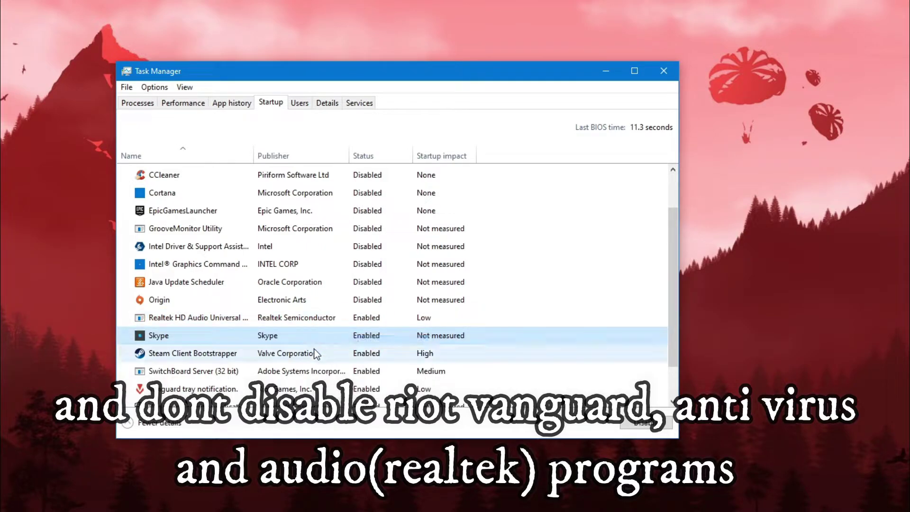
Disable SwitchBoard Server (32 bit) at startup
click(309, 374)
right_click(309, 374)
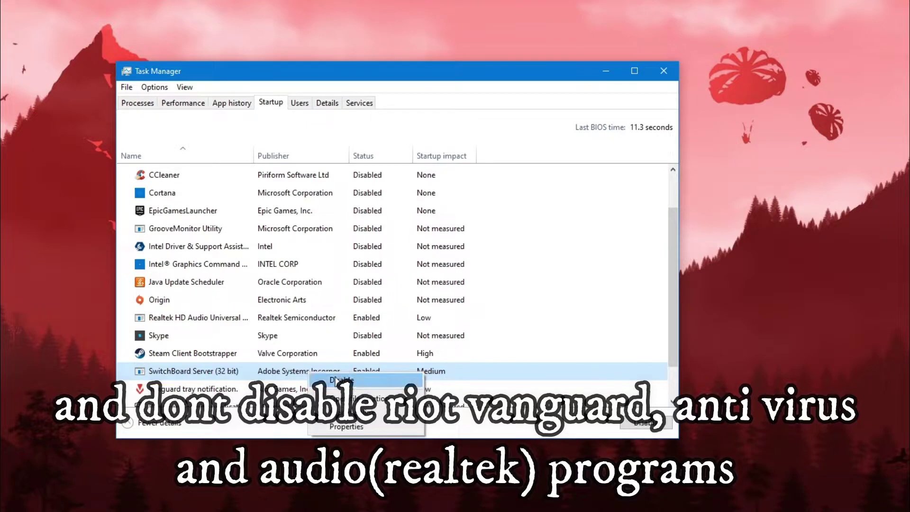
click(337, 379)
scroll(336, 379, down, 1)
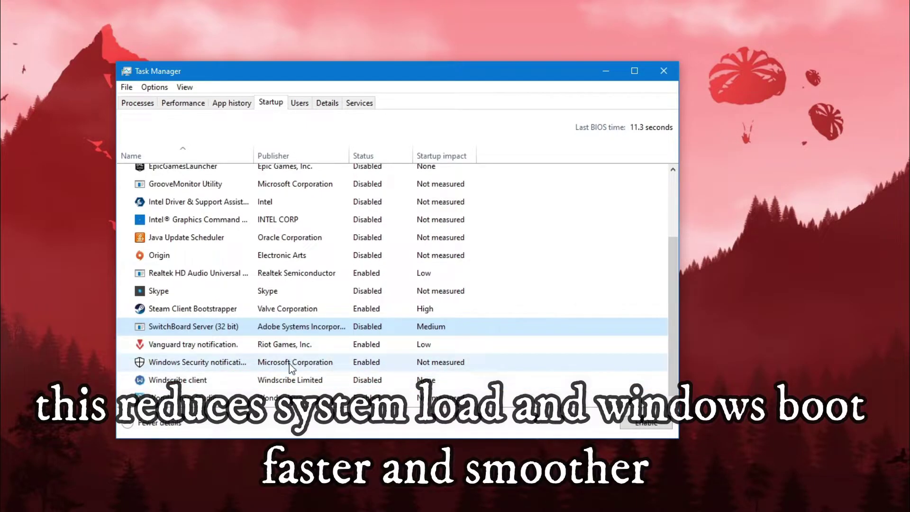
Disable the last startup entry, listed directly below Windscribe client, and close Task Manager
click(314, 380)
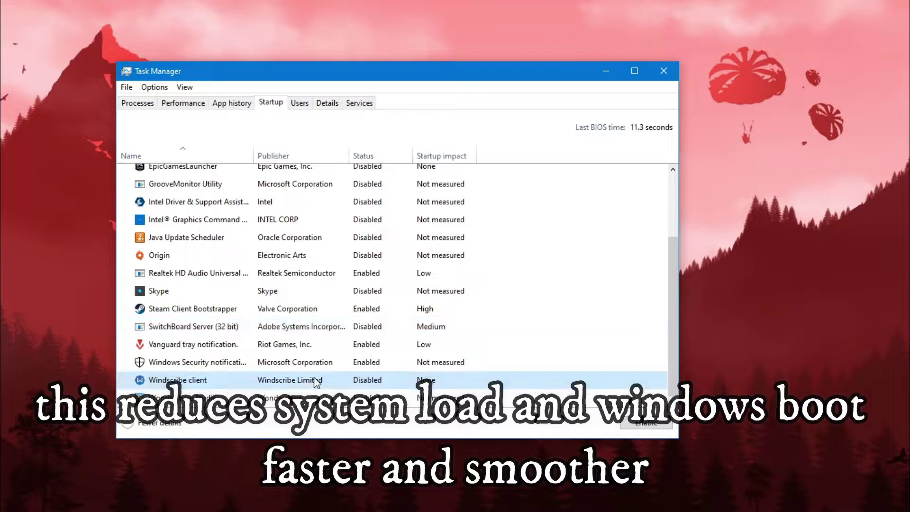
click(314, 397)
right_click(314, 398)
click(332, 412)
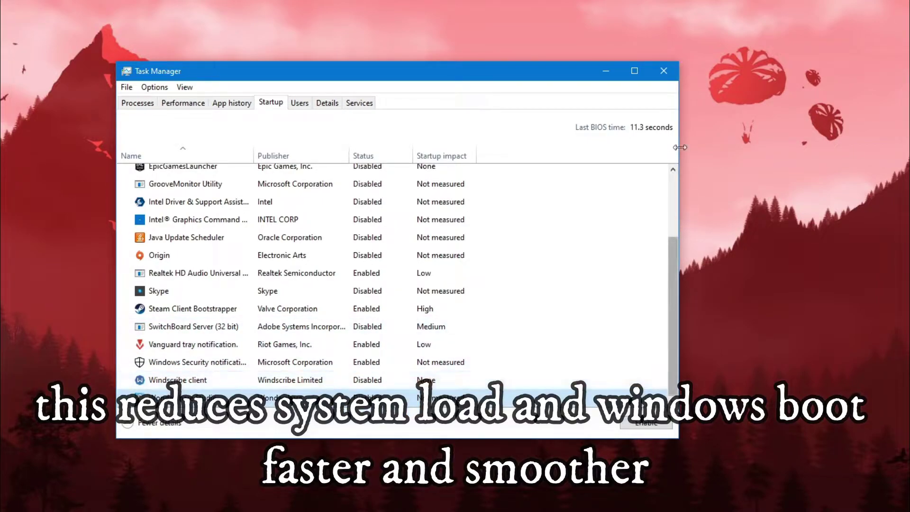
click(663, 71)
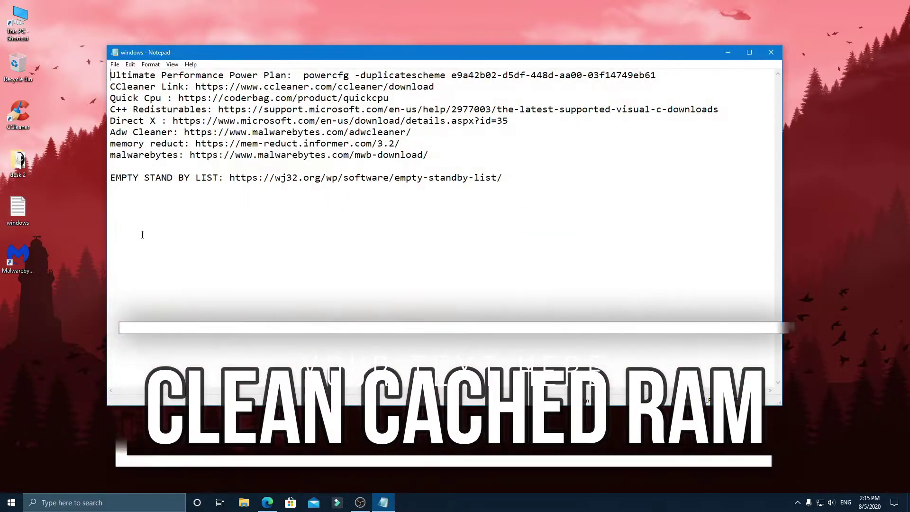
Copy the EMPTY STAND BY LIST link from the windows note and minimize Notepad
drag(111, 178, 501, 178)
click(222, 183)
click(504, 178)
click(734, 48)
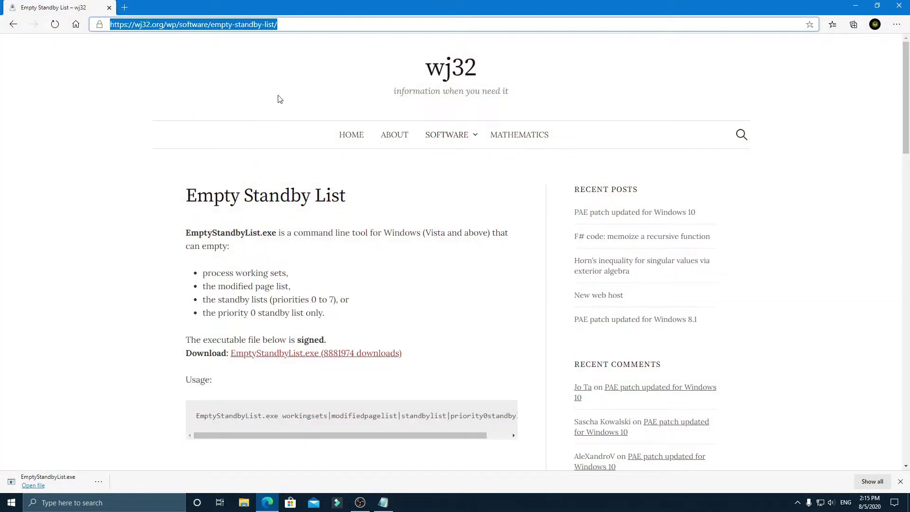
Download EmptyStandbyList.exe from the wj32 Empty Standby List page and close the browser
scroll(305, 235, down, 4)
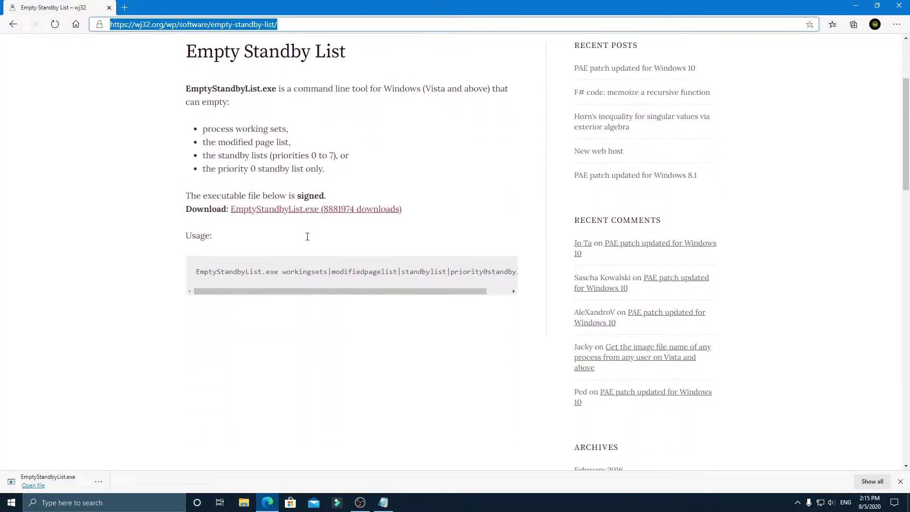
click(300, 183)
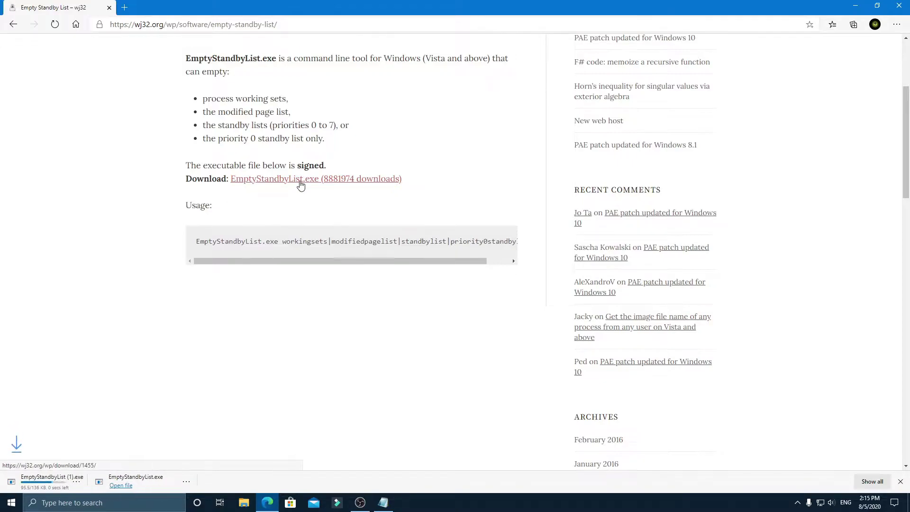
click(900, 5)
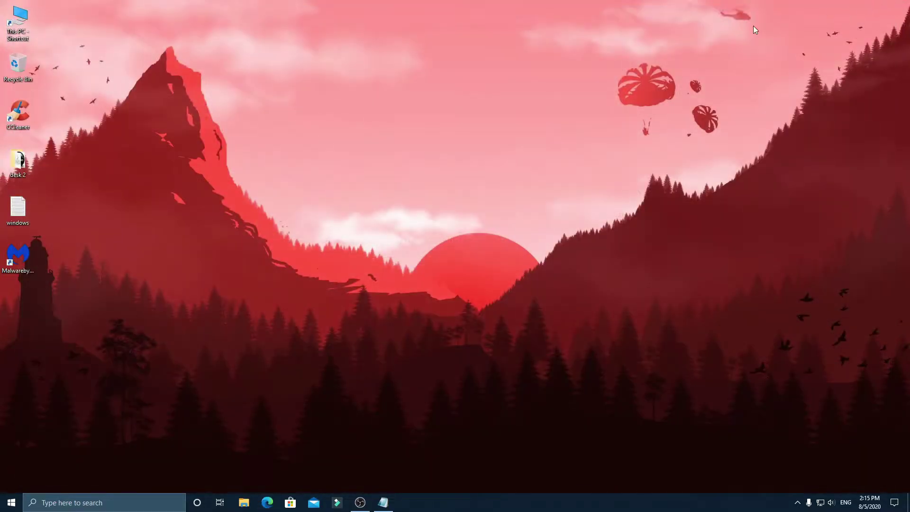
Move EmptyStandbyList (1) from the Downloads folder to the desktop and close File Explorer
click(243, 504)
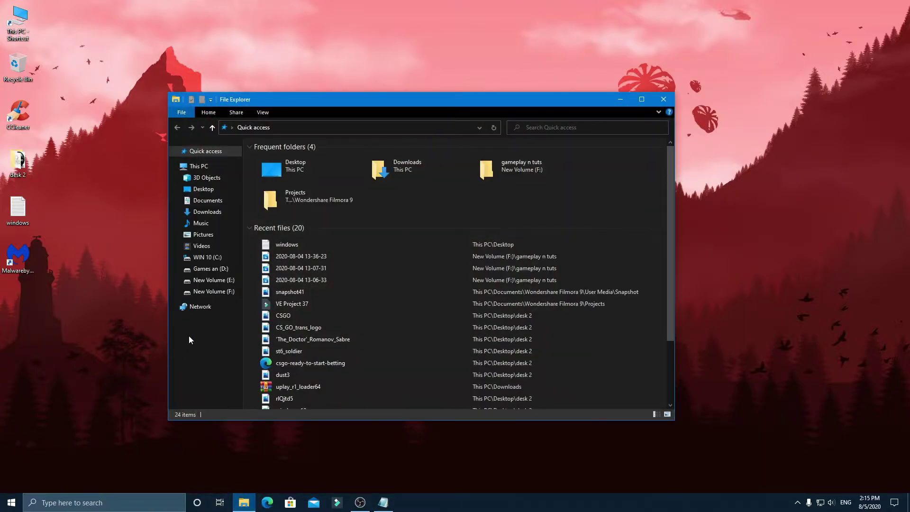
click(213, 215)
drag(286, 171, 112, 177)
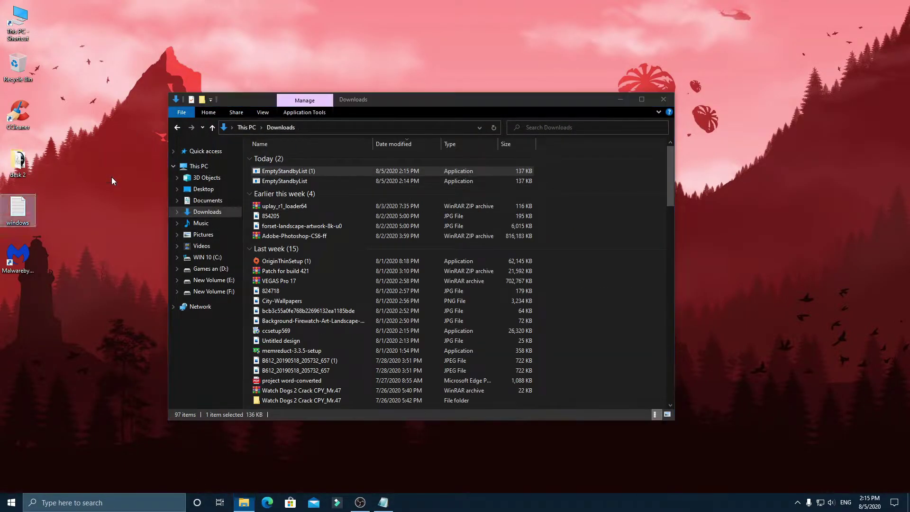
click(664, 99)
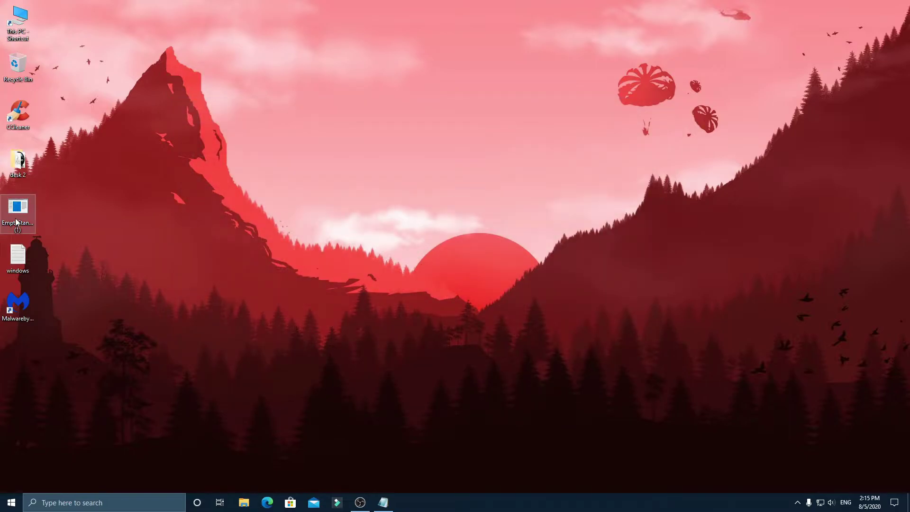
Search Windows for TASK SCHEDULER, open Task Scheduler and display the Task Scheduler (Local) actions
click(100, 502)
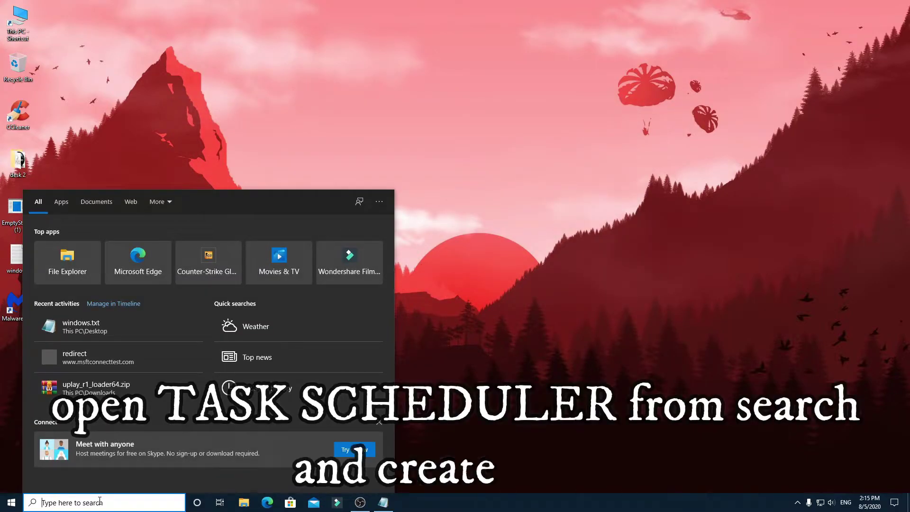
text(TA)
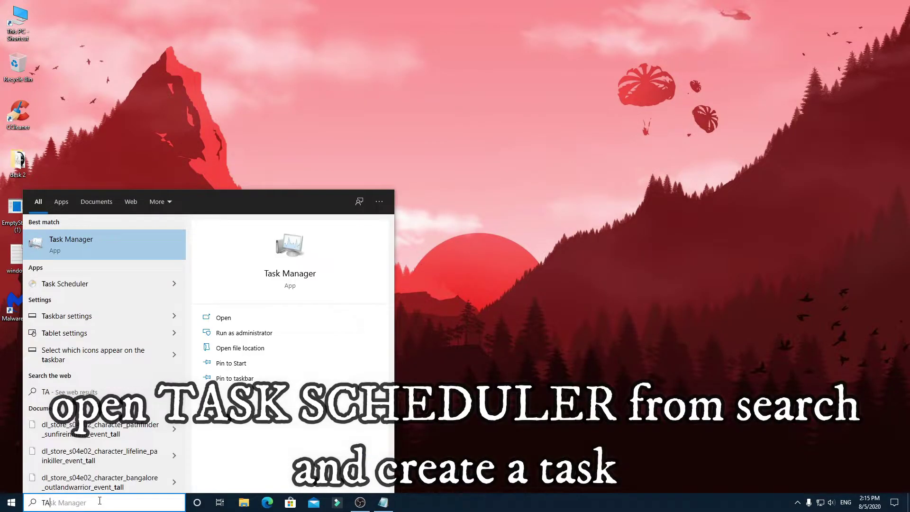
text(SK SCHED)
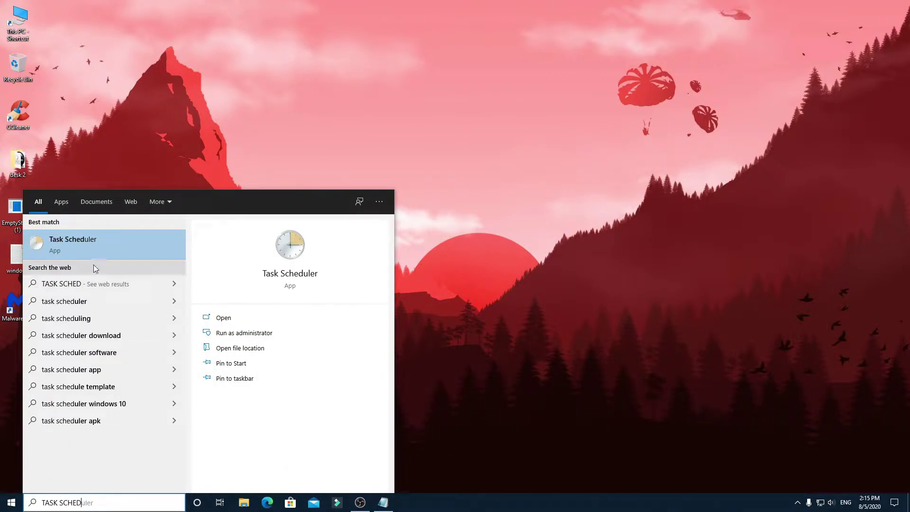
text(ULER)
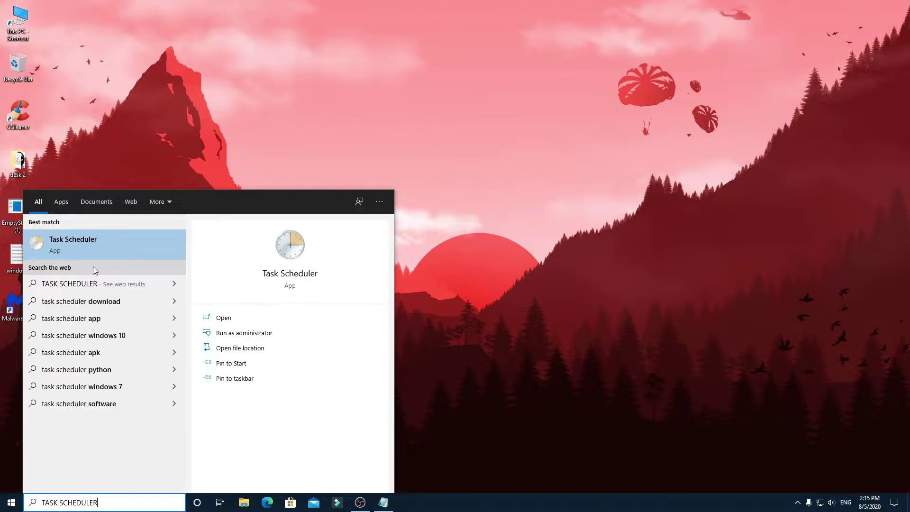
click(68, 246)
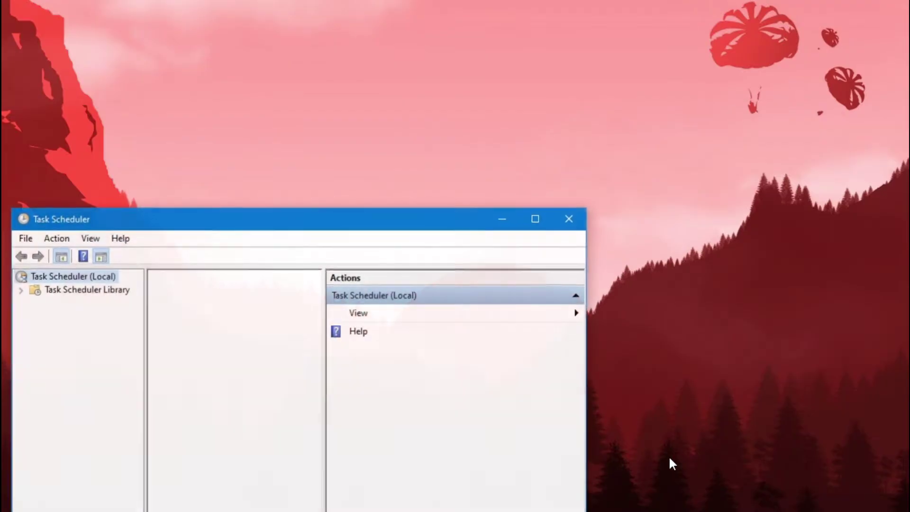
drag(298, 229, 449, 73)
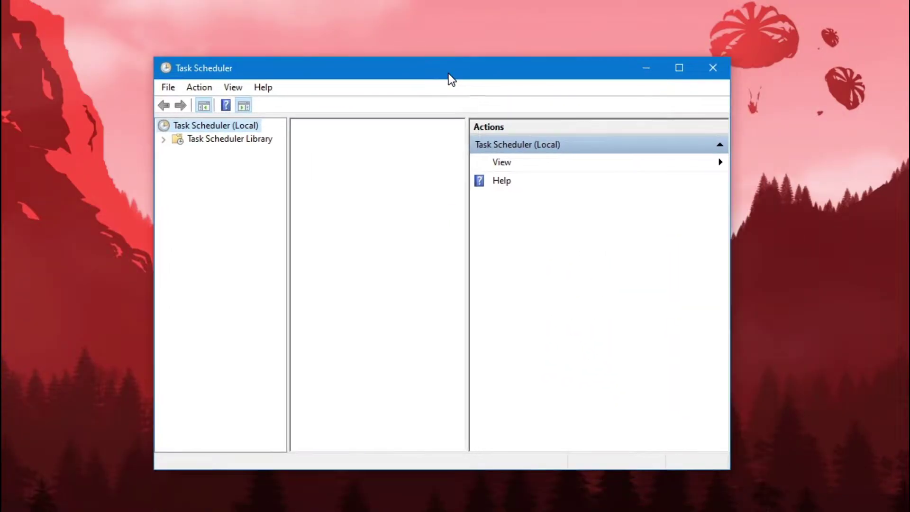
click(238, 140)
click(232, 126)
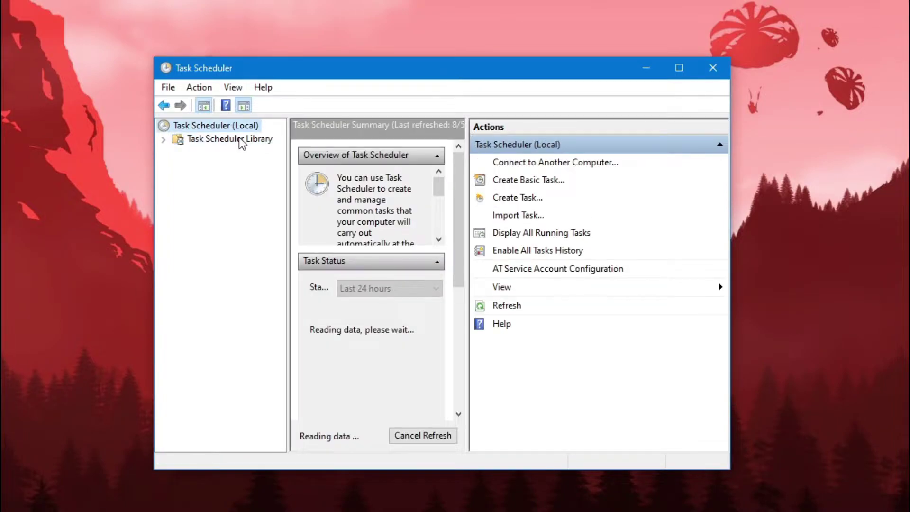
Create a task named RAM CLEANER with the description CLEAN RAM, set to run with highest privileges
click(520, 200)
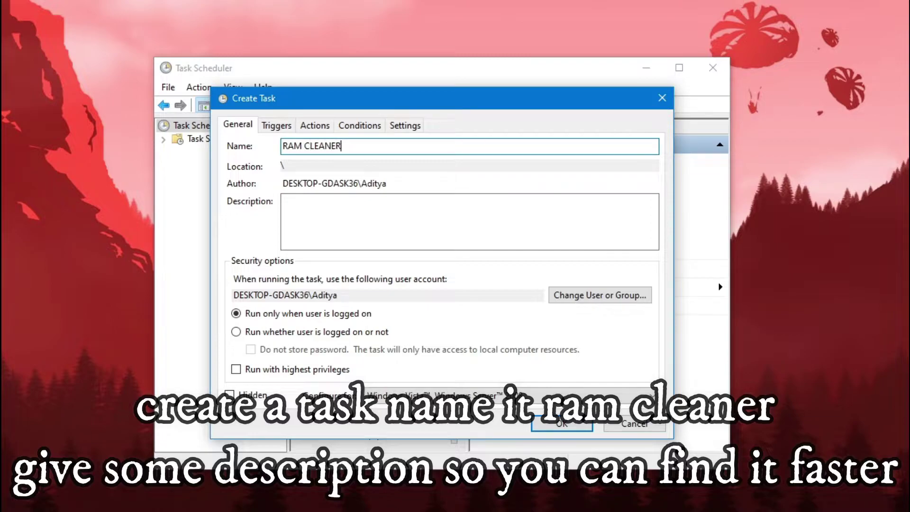
click(311, 231)
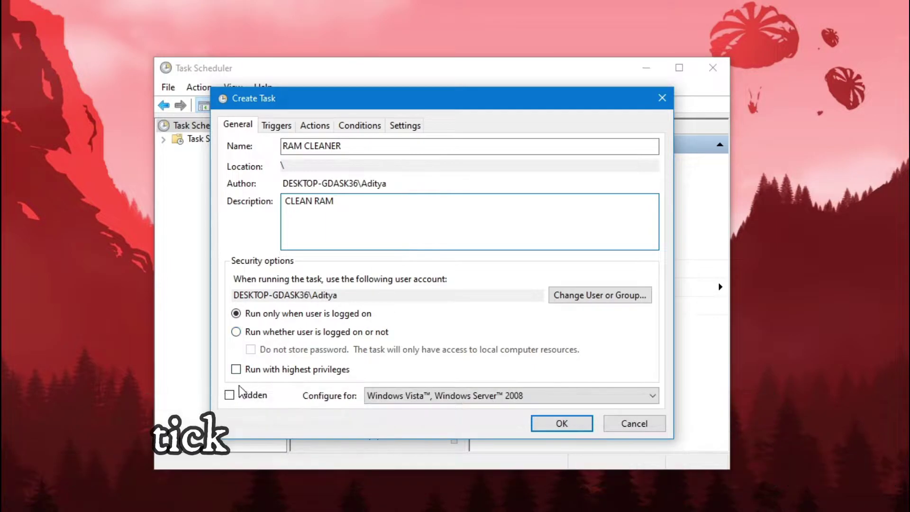
click(237, 371)
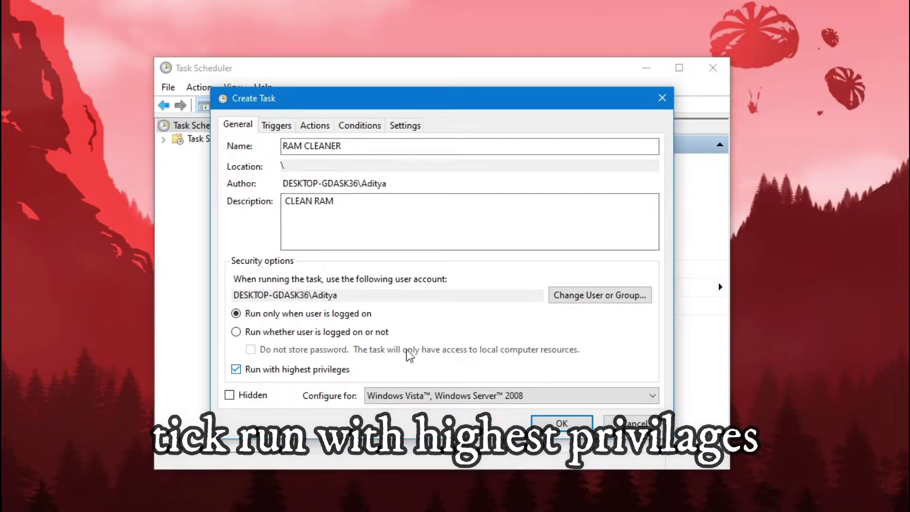
Add a one-time scheduled trigger that repeats the task every 5 minutes for a duration of 15 minutes
click(276, 125)
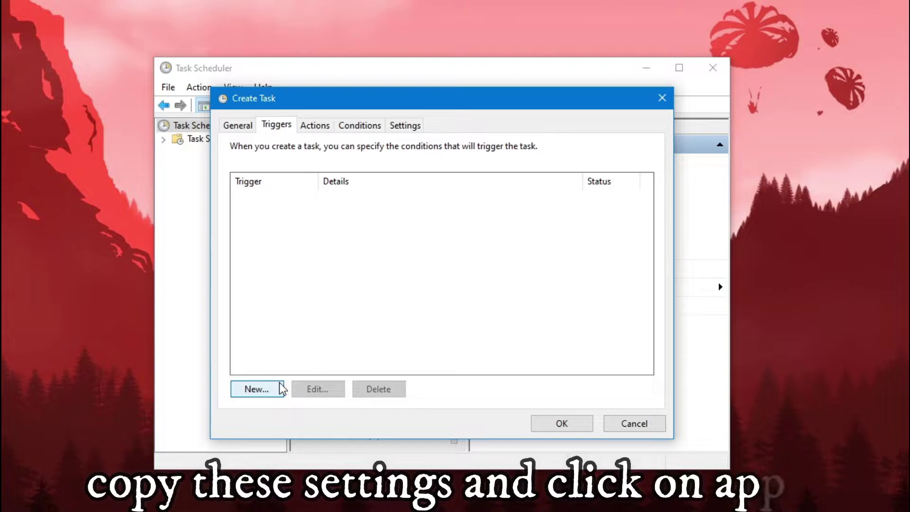
click(257, 388)
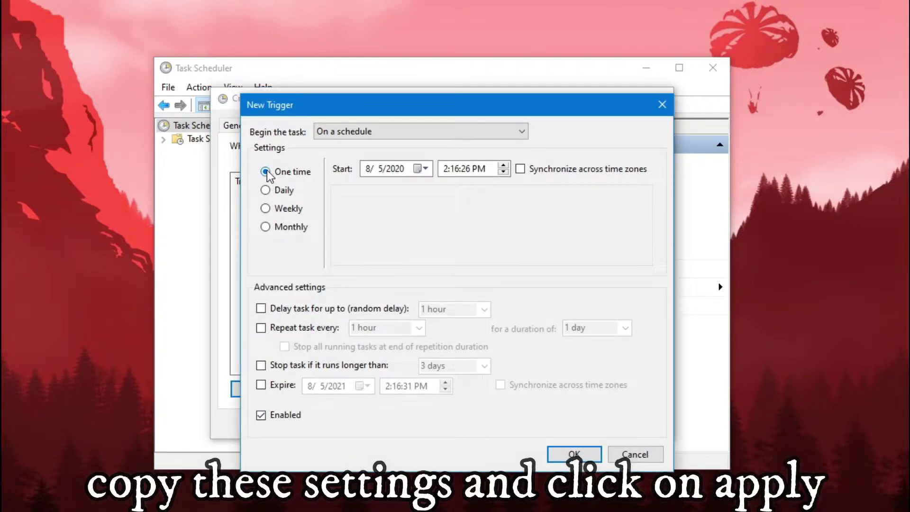
click(261, 328)
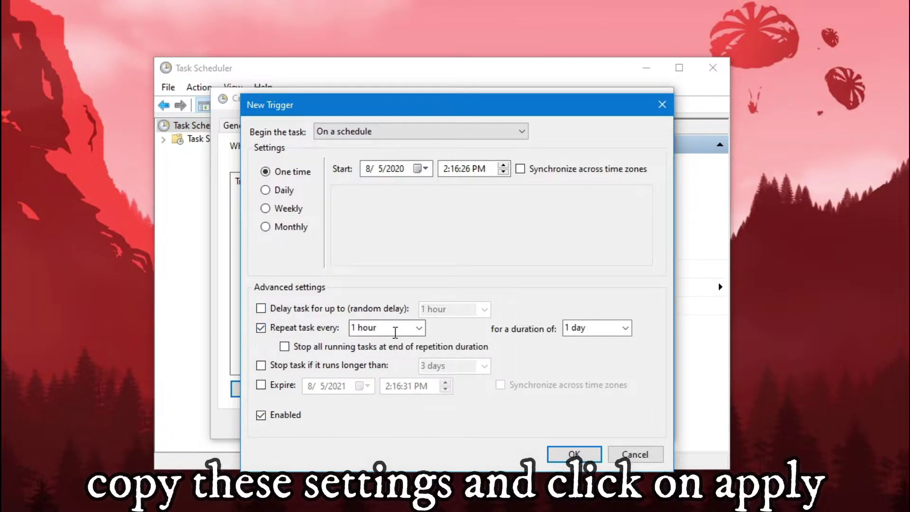
click(419, 328)
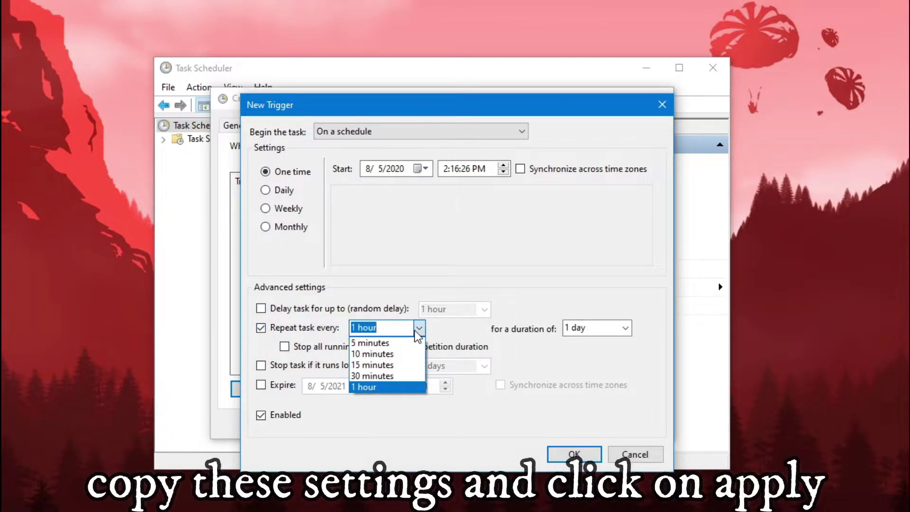
click(389, 344)
click(622, 329)
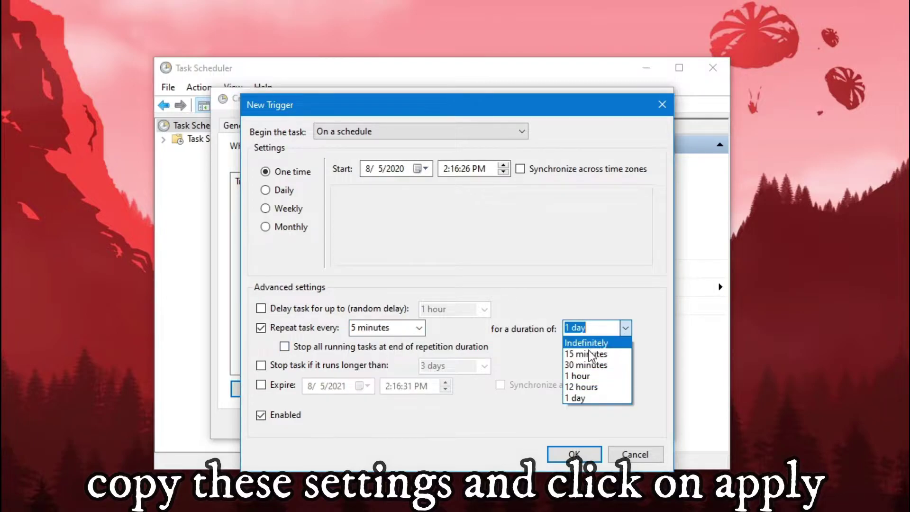
click(585, 355)
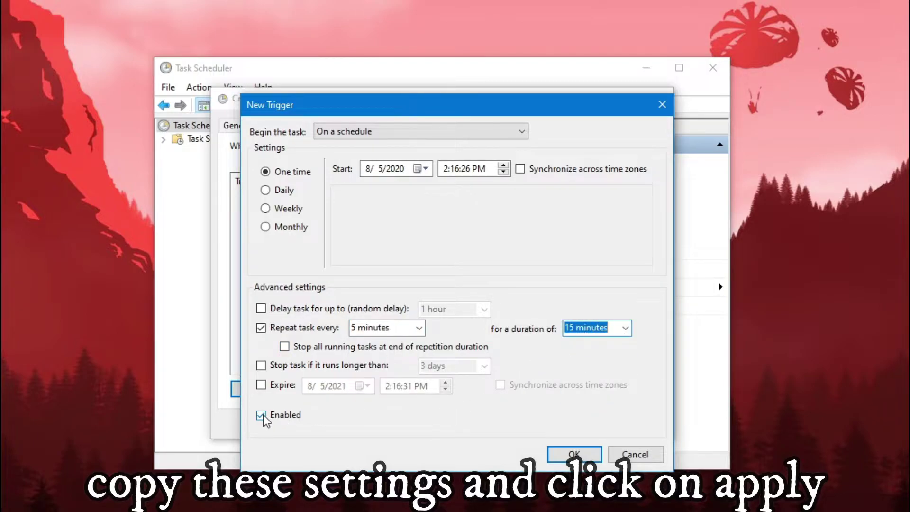
click(584, 459)
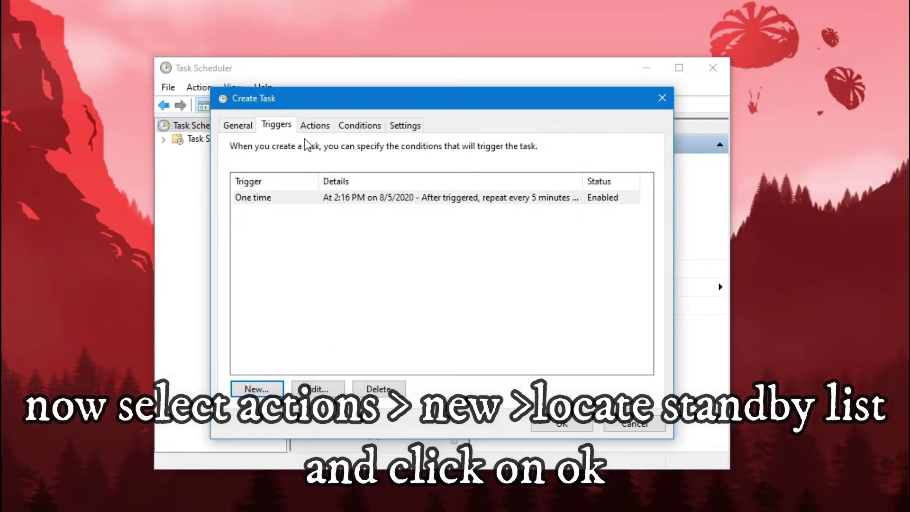
Add an action that starts EmptyStandbyList (1) from the Desktop, then save the task and close Task Scheduler
click(315, 126)
click(258, 389)
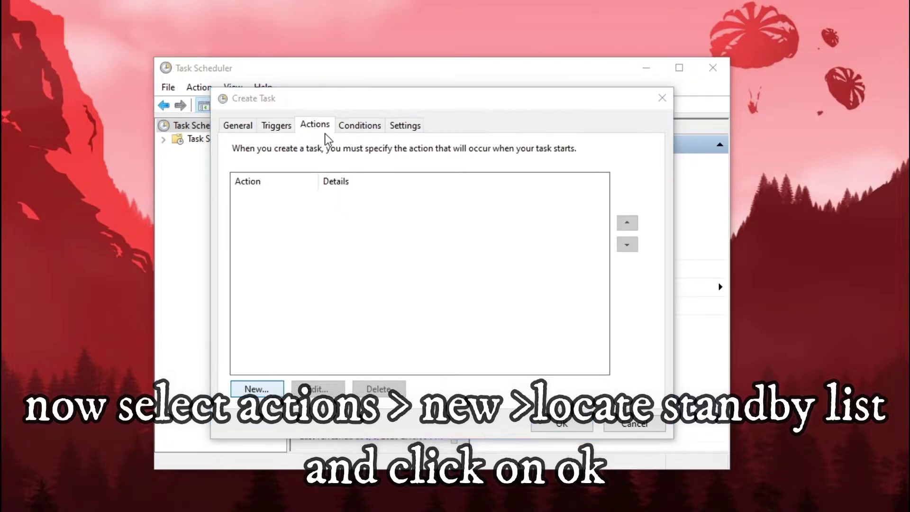
drag(436, 105, 463, 46)
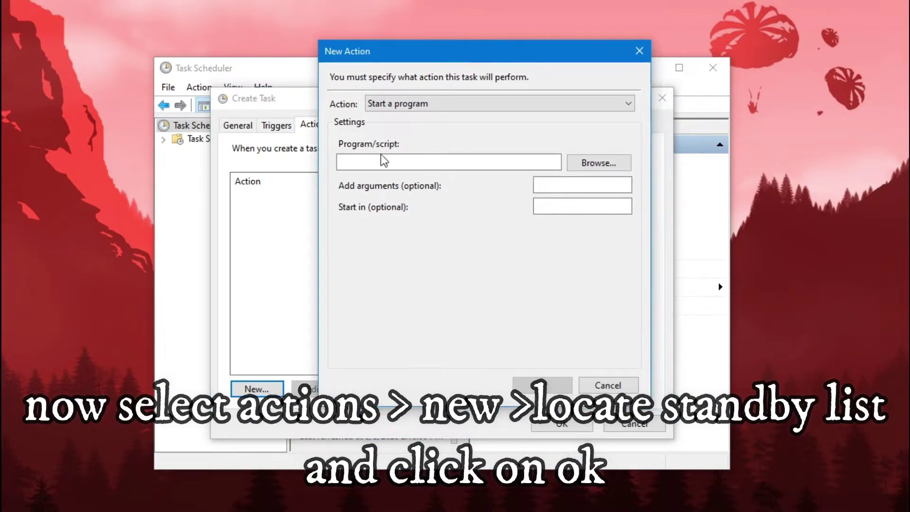
click(591, 163)
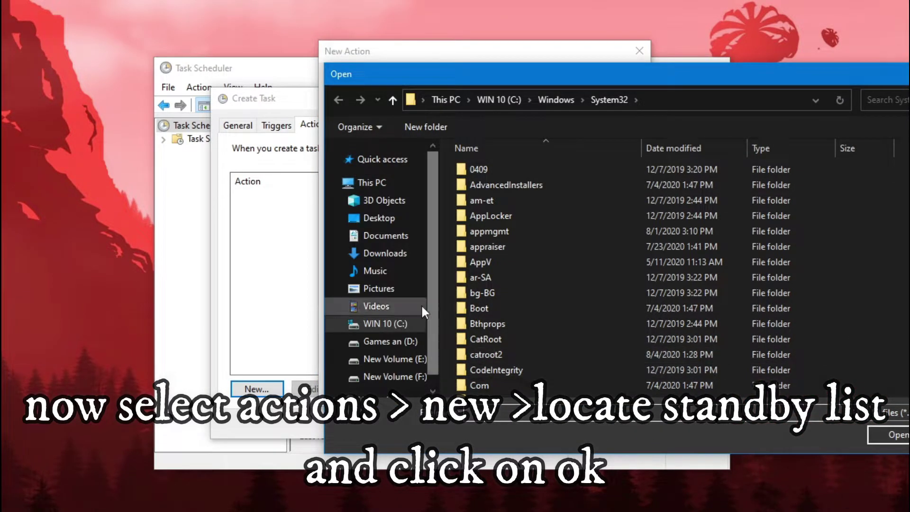
click(379, 218)
click(579, 198)
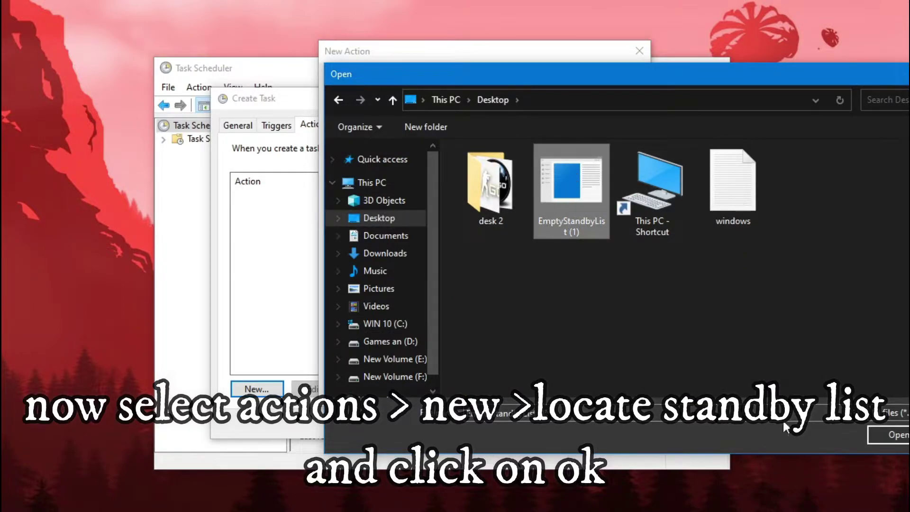
click(893, 435)
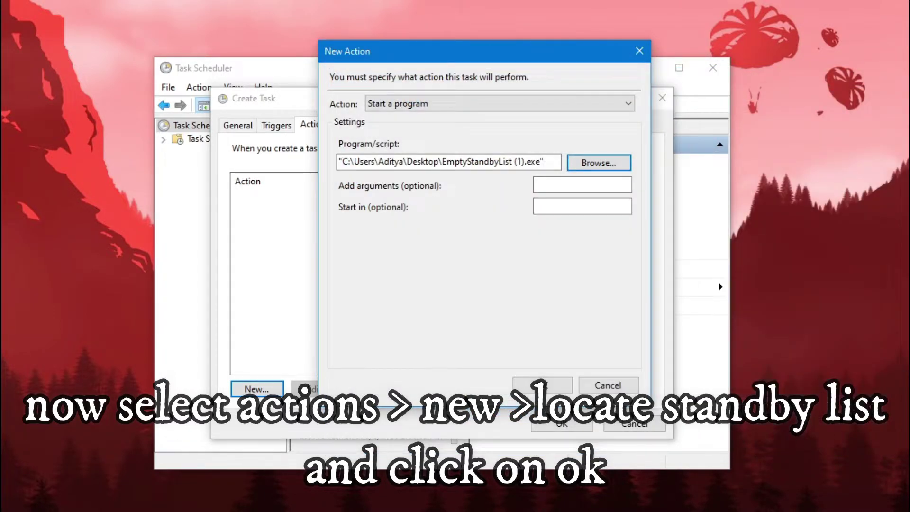
click(542, 385)
click(568, 425)
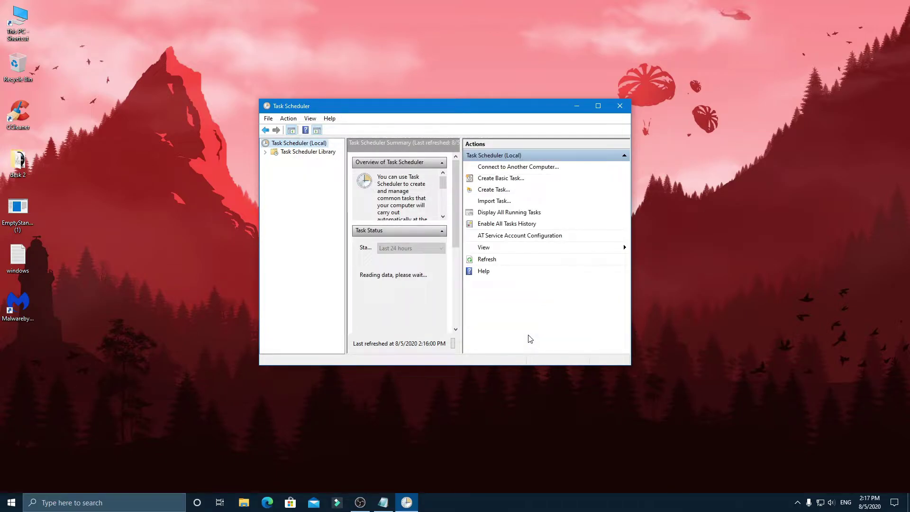
click(620, 106)
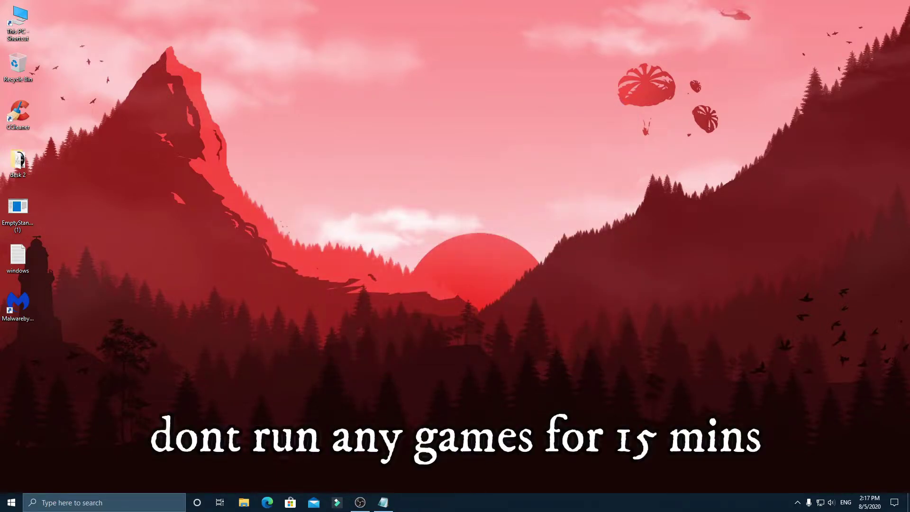
Open Task Manager and examine the memory usage in its performance view
right_click(434, 503)
click(464, 467)
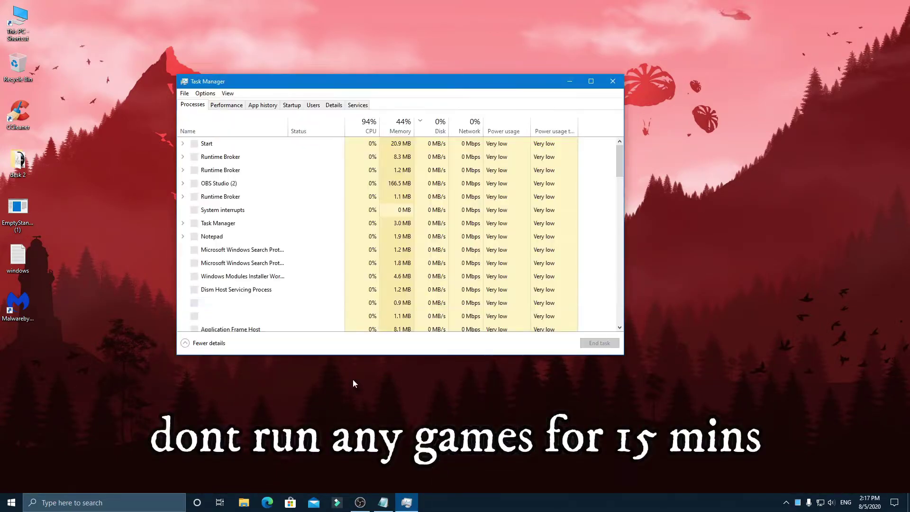
click(225, 105)
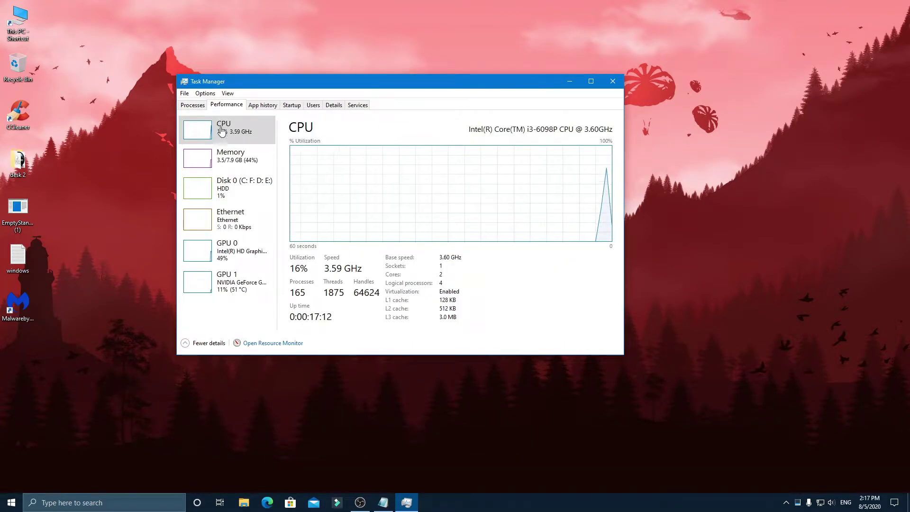
click(228, 156)
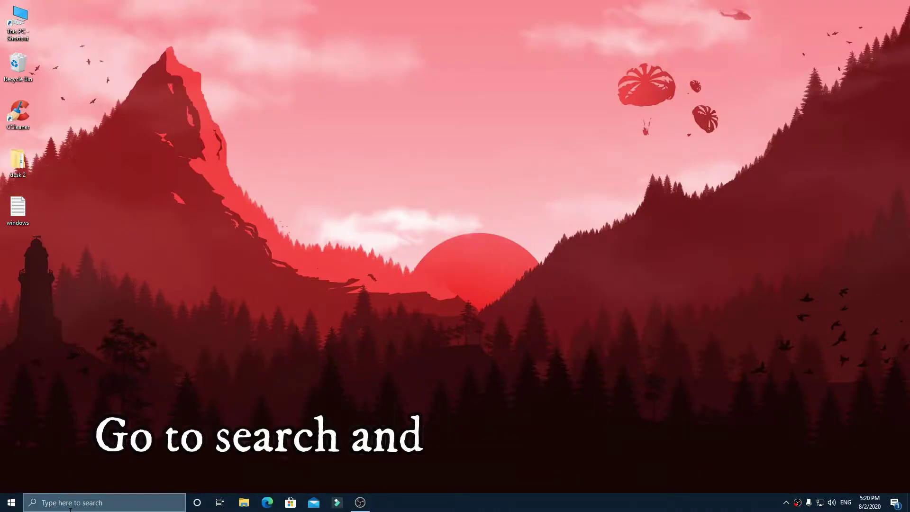
Search Windows for control, open Control Panel, then search it for sound and open the Sound settings
key(super+s)
text(control)
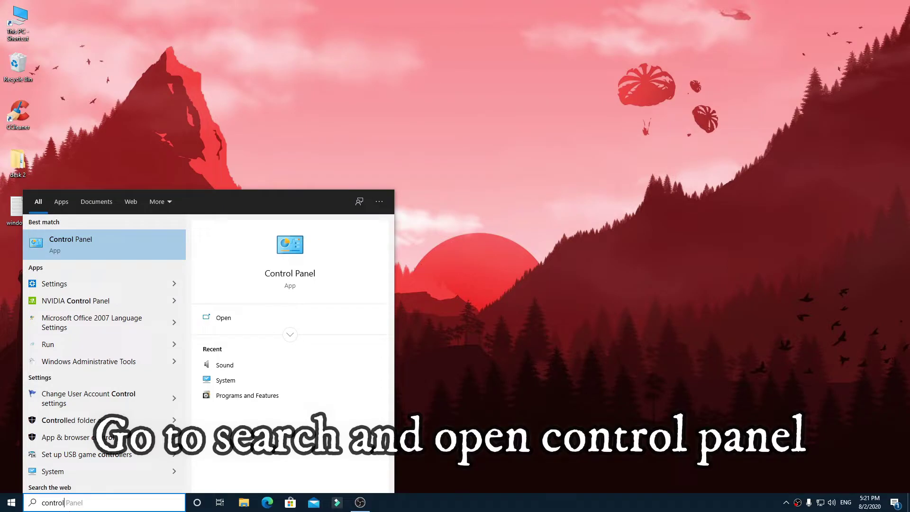
click(110, 246)
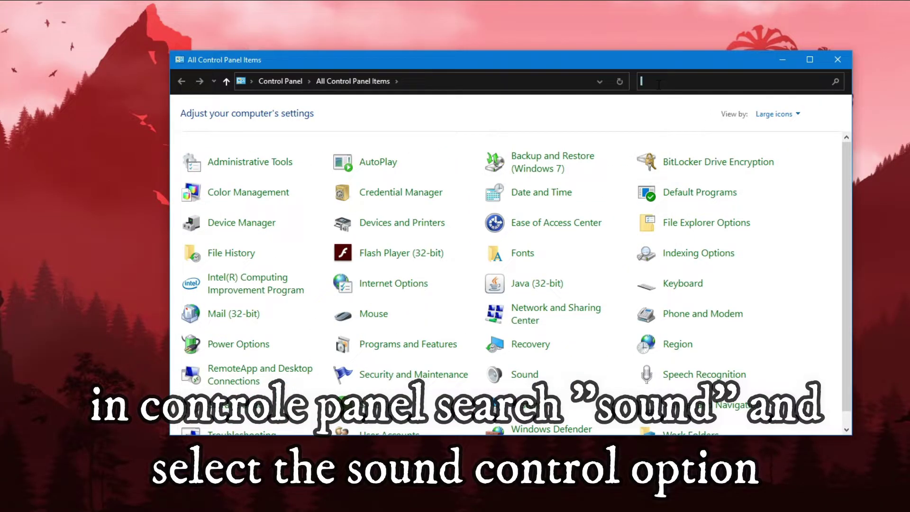
text(s)
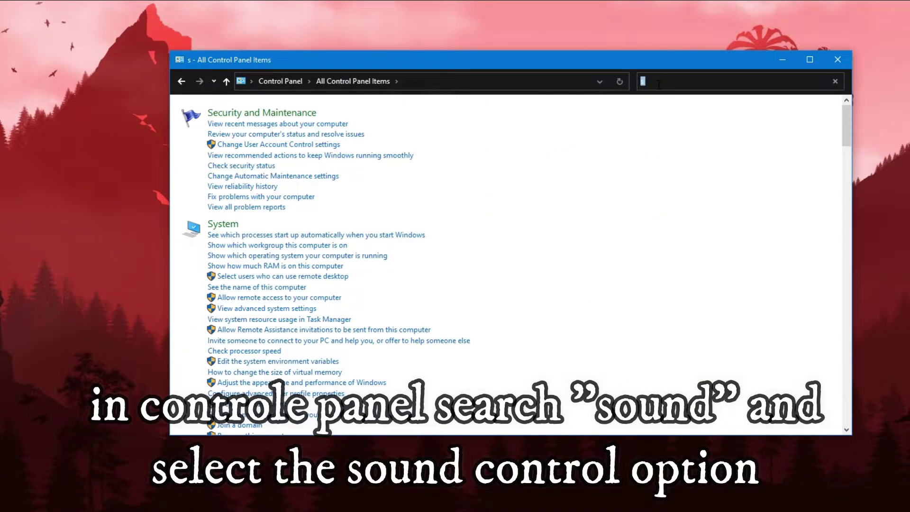
text(ound)
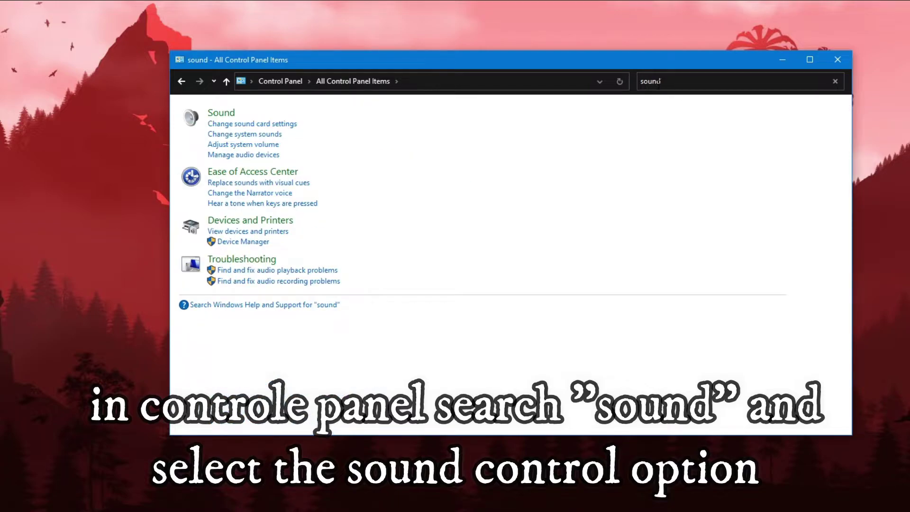
click(212, 122)
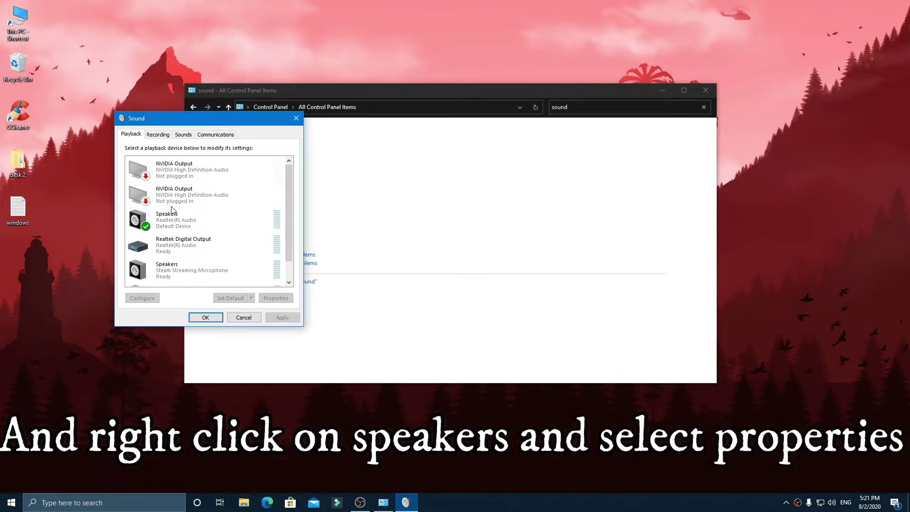
Set the default format of the Realtek(R) Audio Speakers to 16 bit, 44100 Hz (CD Quality) and save their properties
right_click(163, 227)
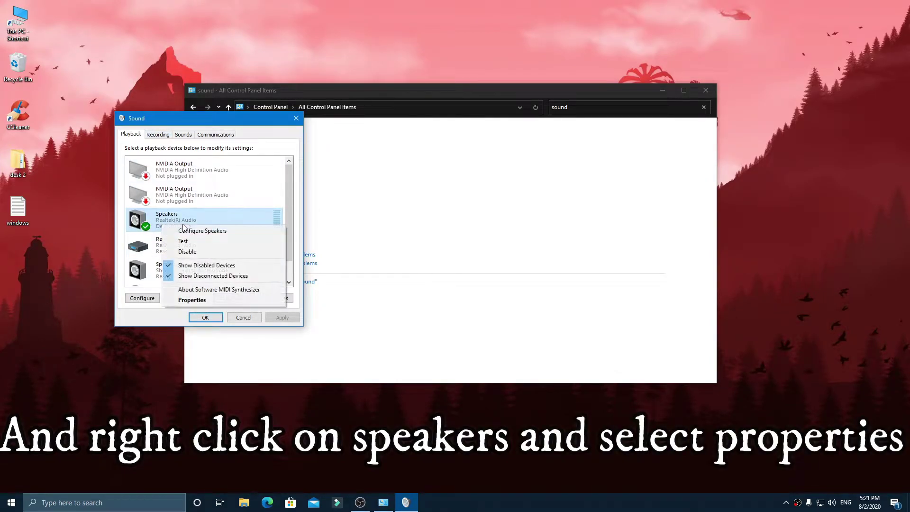
click(192, 300)
click(167, 170)
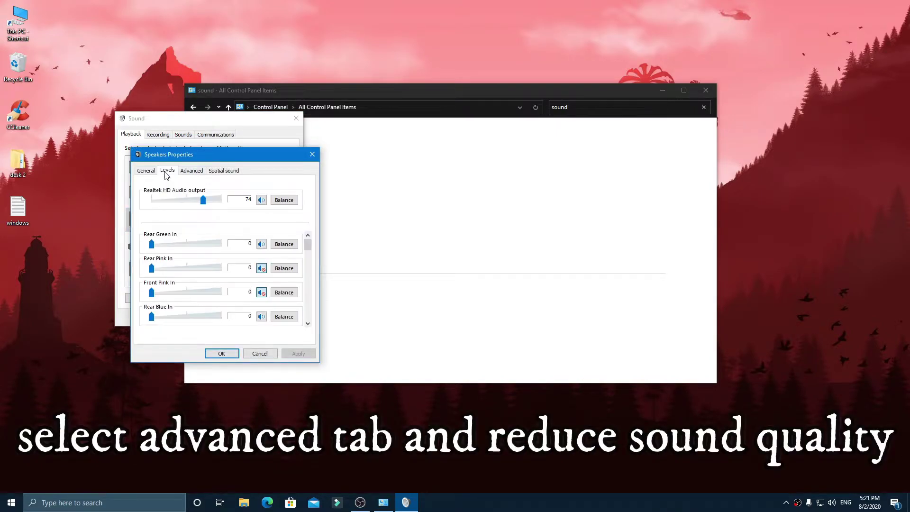
click(191, 172)
click(193, 216)
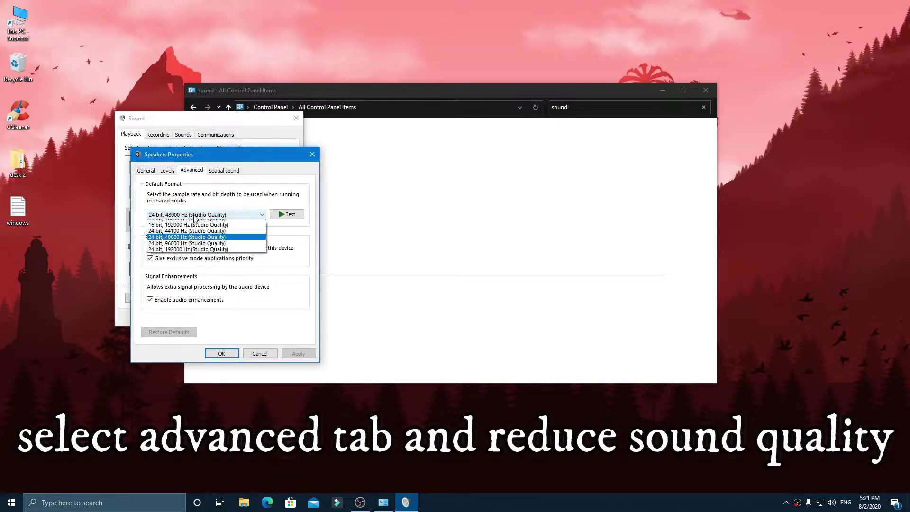
click(188, 222)
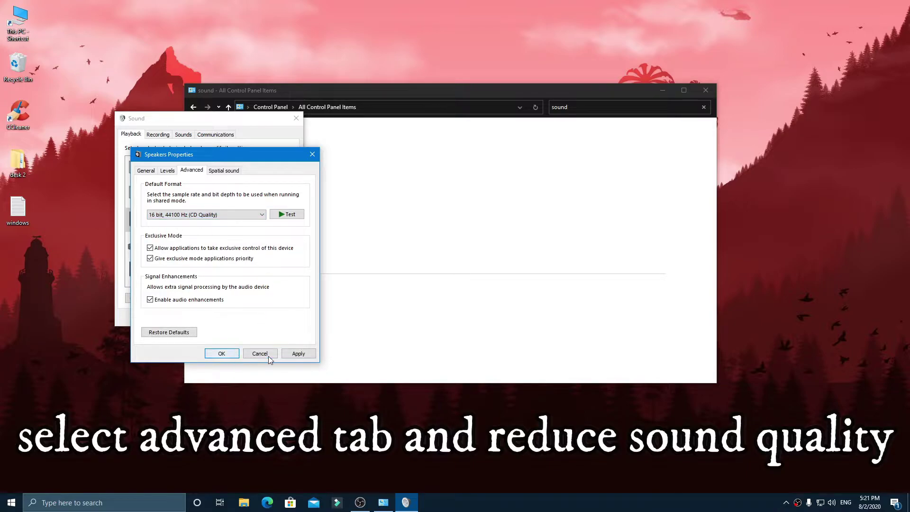
click(298, 354)
click(483, 287)
click(217, 354)
Set the Realtek(R) Audio Microphone's default format to 2 channel, 16 bit, 44100 Hz (CD Quality), then close the Sound settings and Control Panel
click(155, 135)
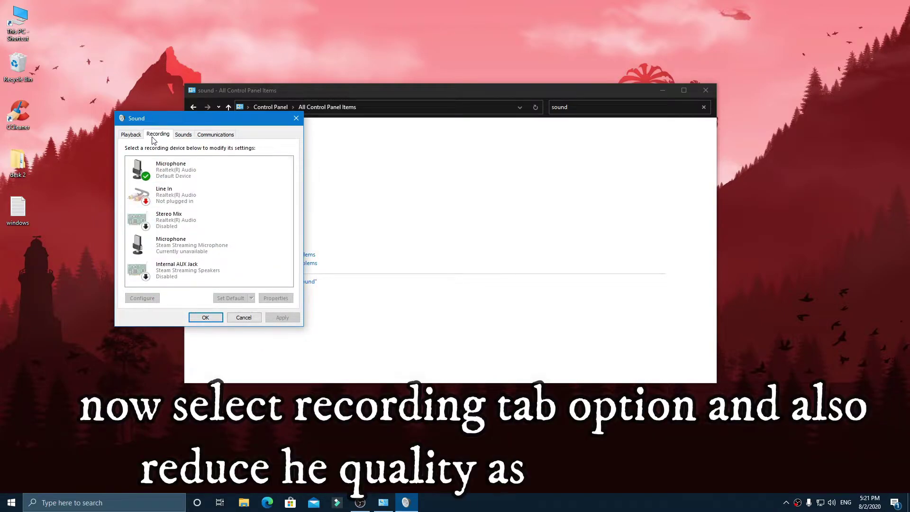
right_click(172, 178)
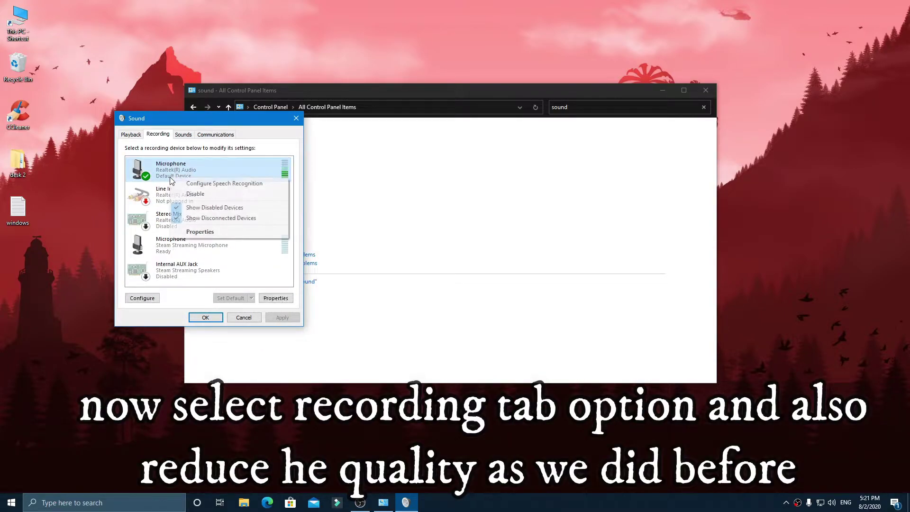
click(214, 231)
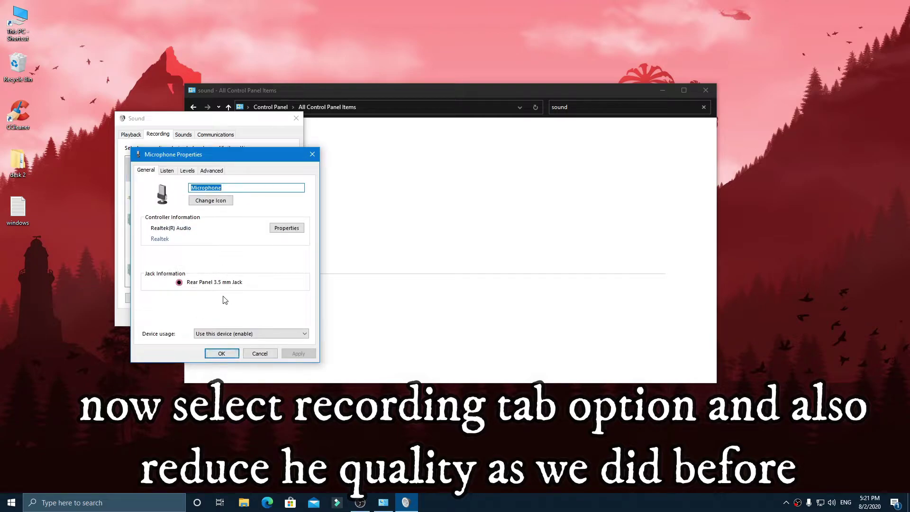
click(166, 172)
click(186, 172)
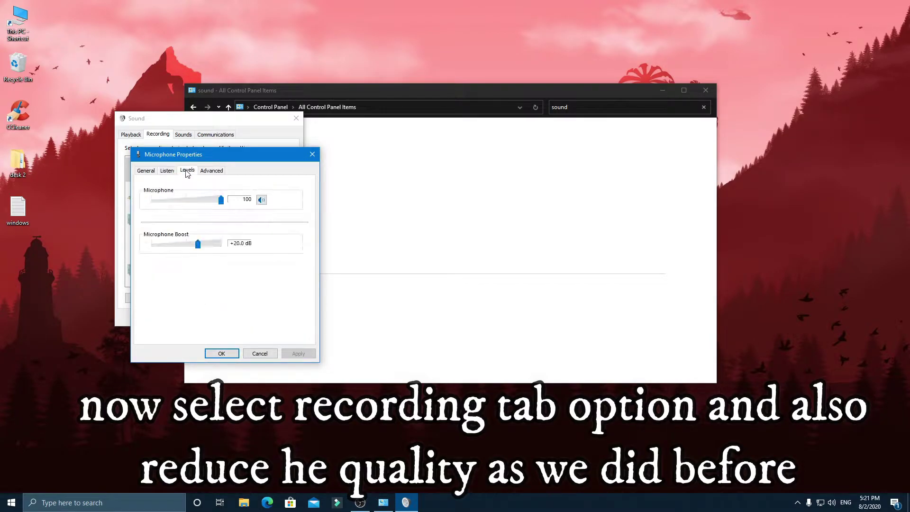
click(204, 172)
click(197, 215)
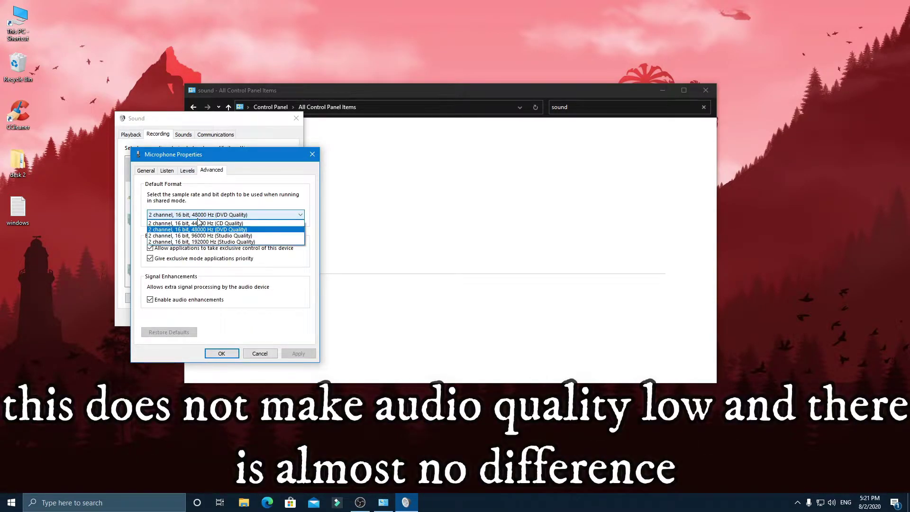
click(194, 222)
click(285, 352)
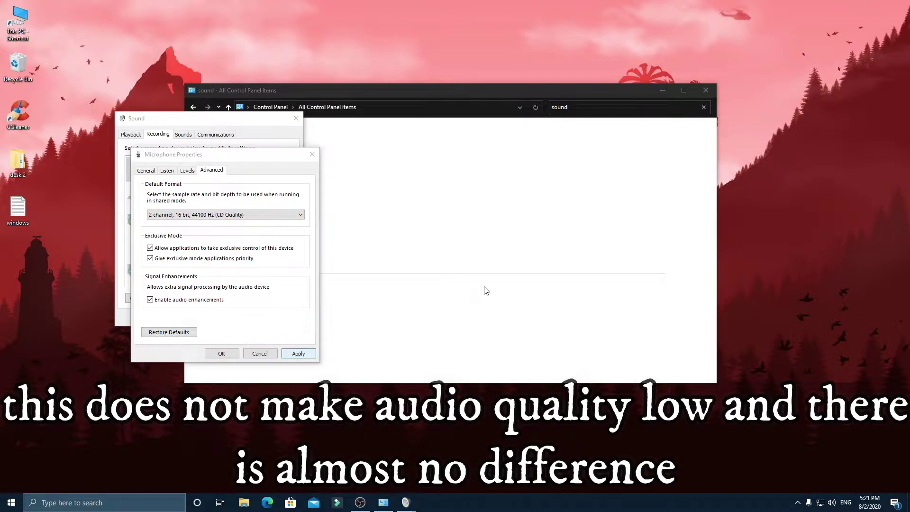
click(483, 287)
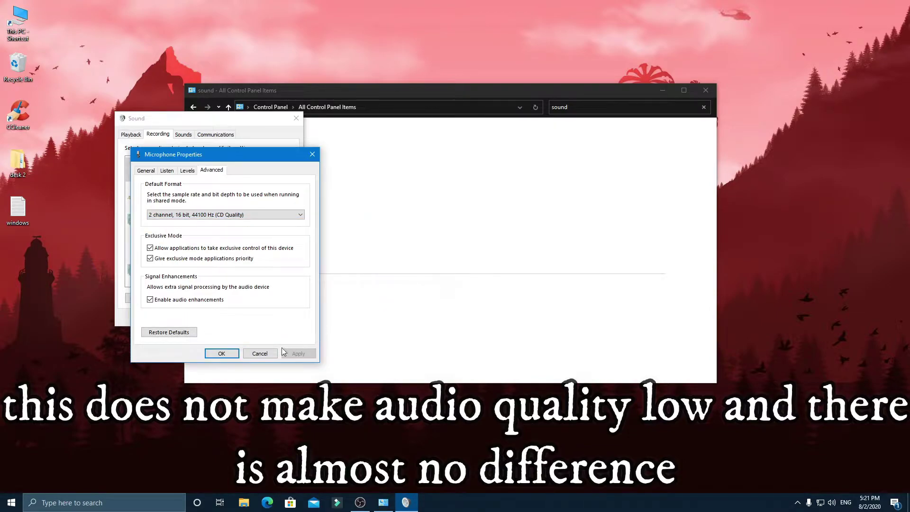
click(223, 355)
click(214, 318)
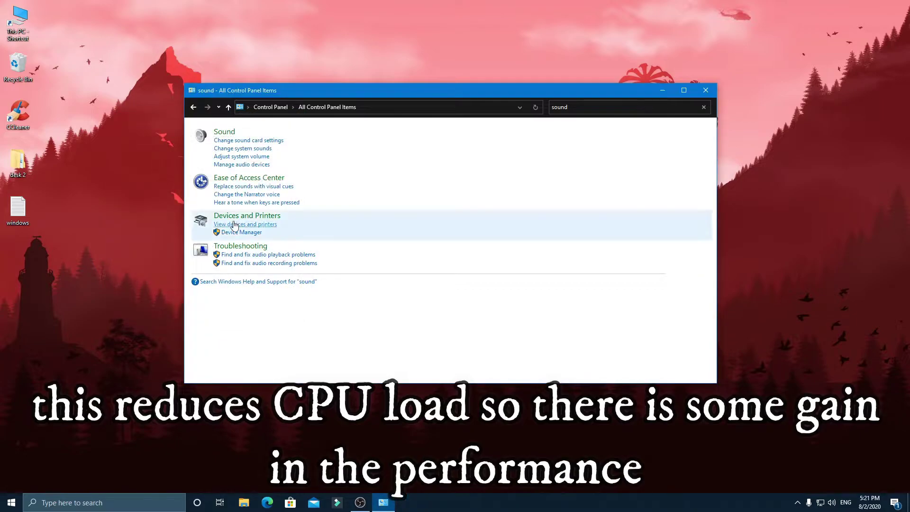
click(715, 93)
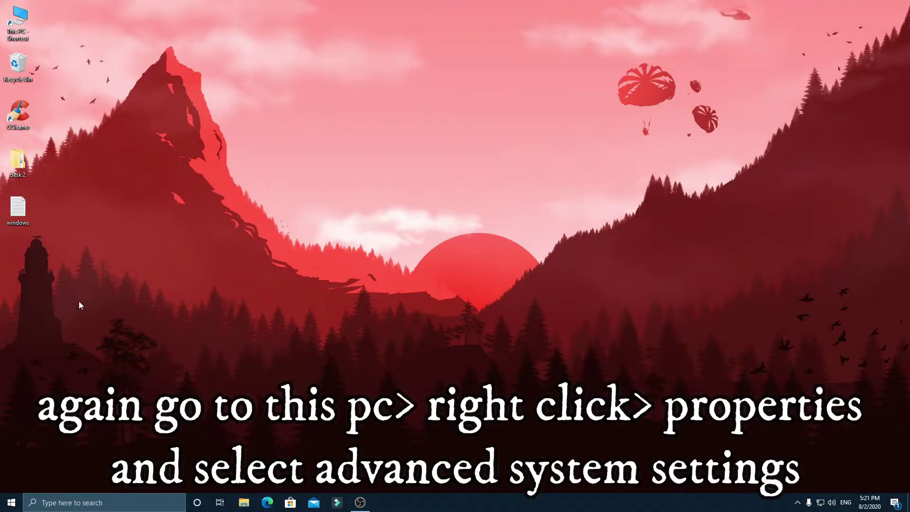
Open This PC's properties, go to the advanced system settings and bring up the Virtual Memory settings from the performance options
double_click(18, 16)
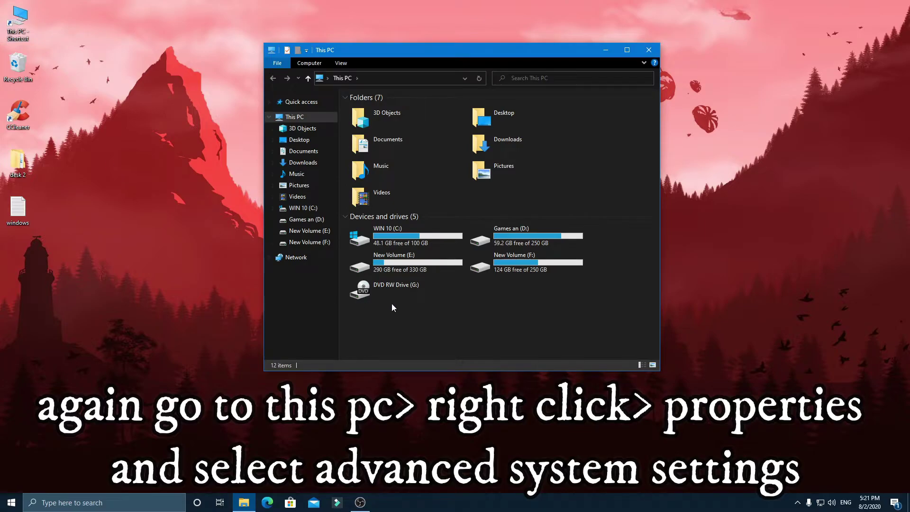
right_click(408, 305)
click(426, 408)
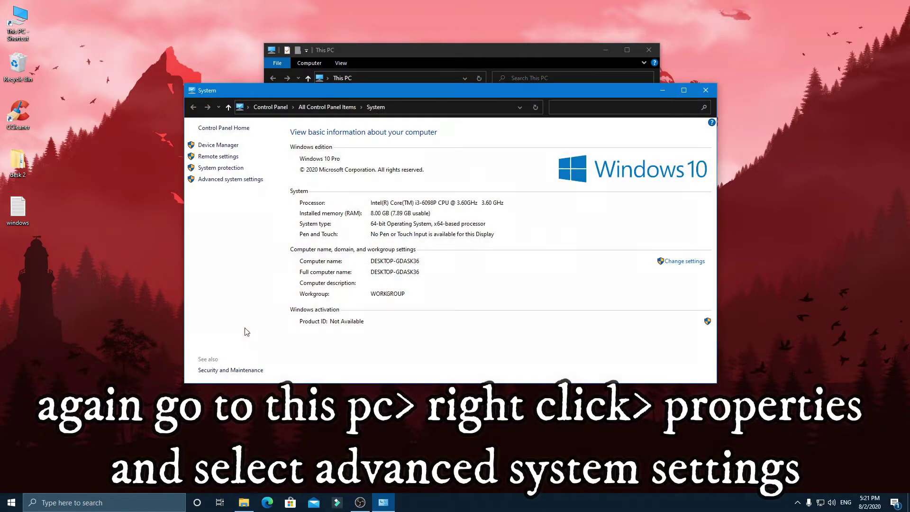
click(220, 180)
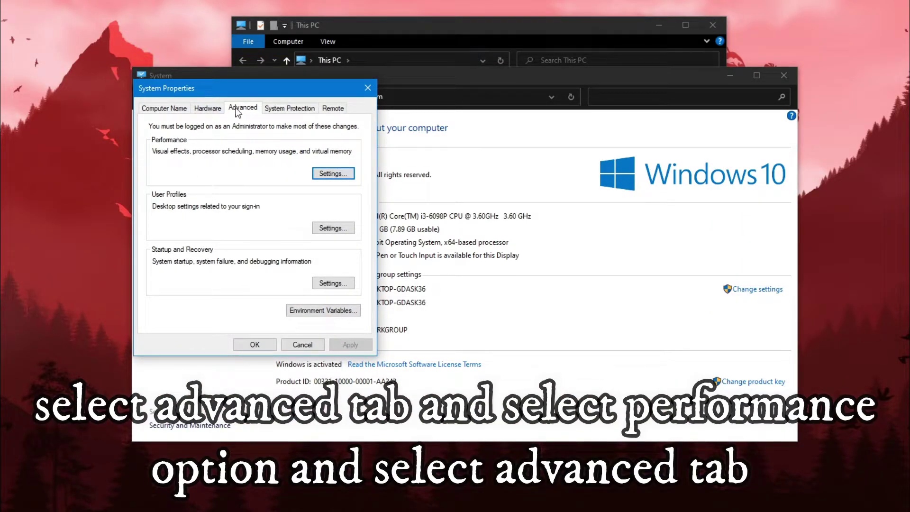
click(340, 174)
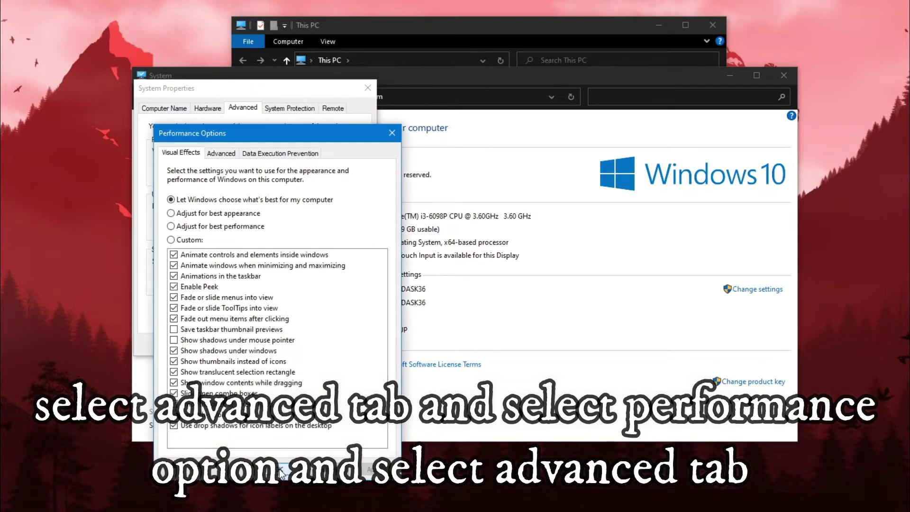
click(221, 155)
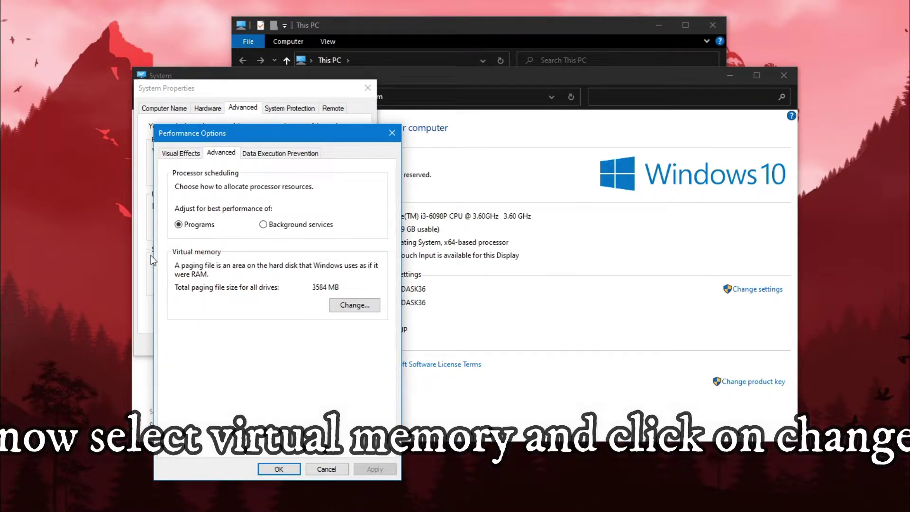
click(354, 305)
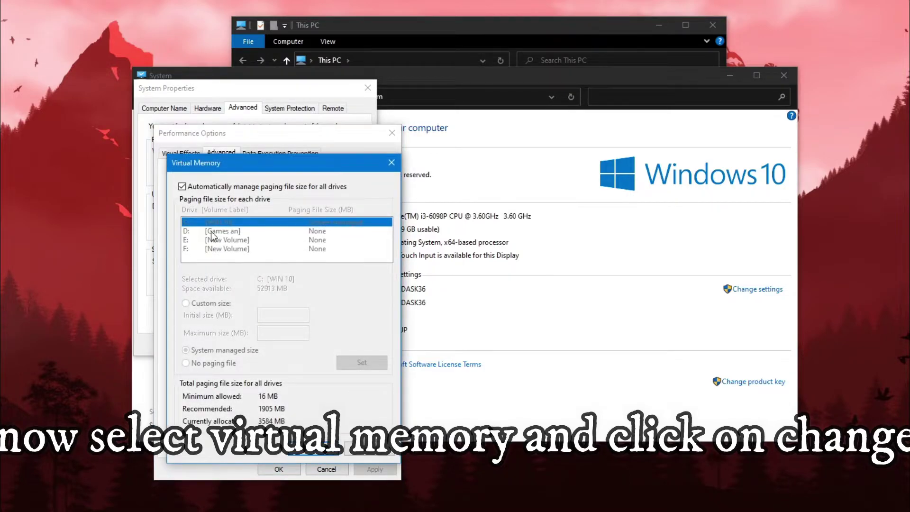
Turn off automatic paging file management and give drive F: a custom paging file with initial and maximum sizes of 8096 MB
click(182, 187)
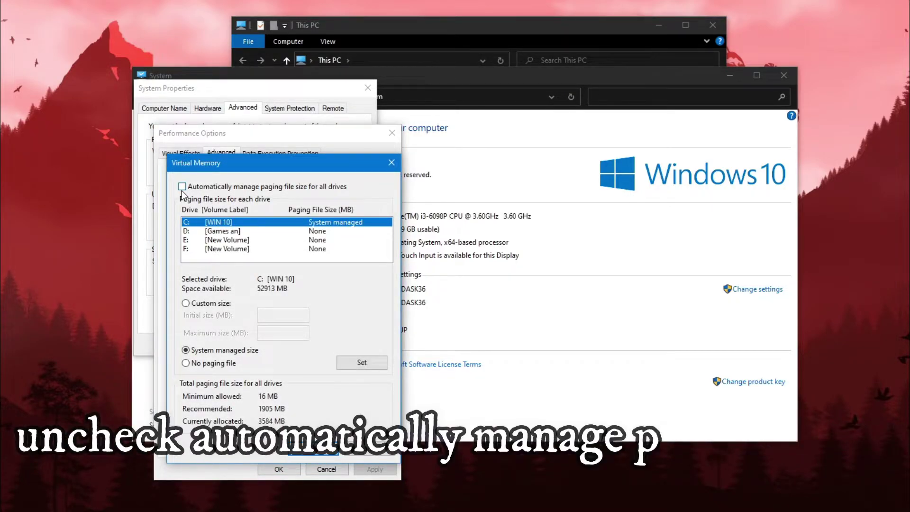
click(245, 250)
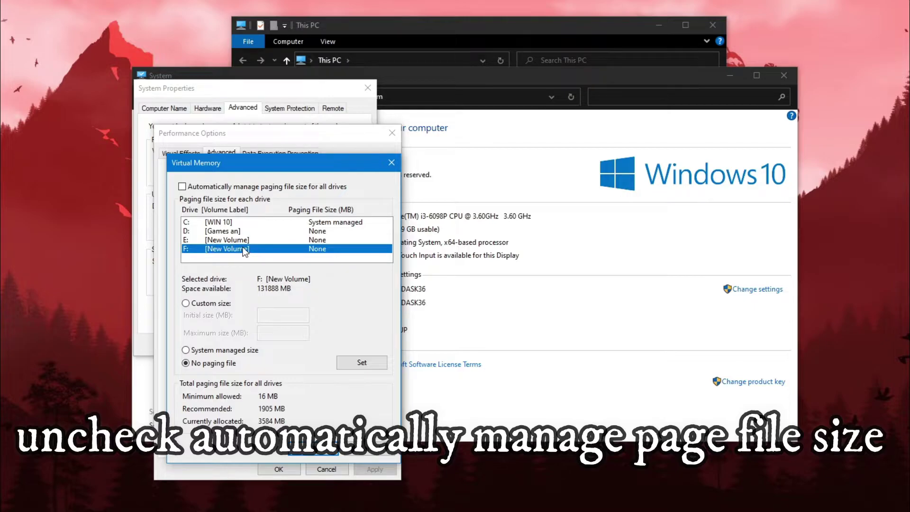
click(246, 239)
click(246, 250)
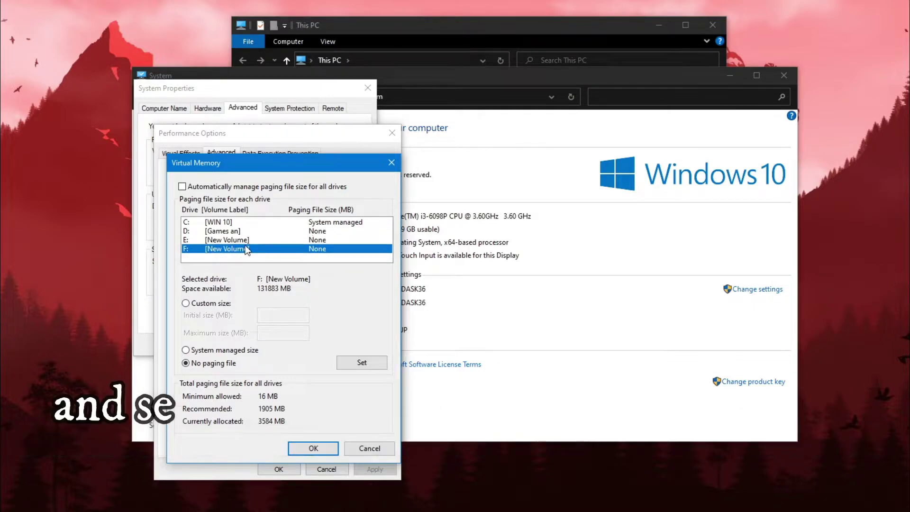
click(186, 304)
click(282, 316)
text(80)
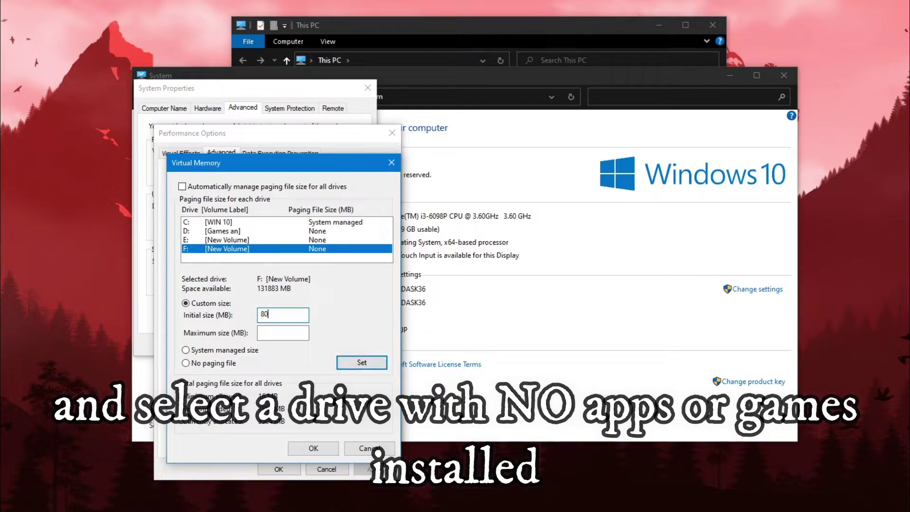
text(96)
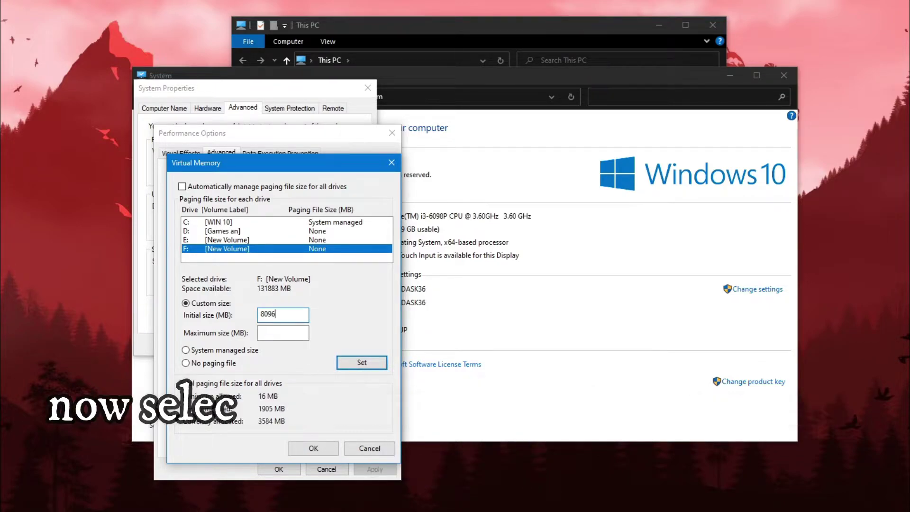
click(290, 334)
text(8096)
click(365, 364)
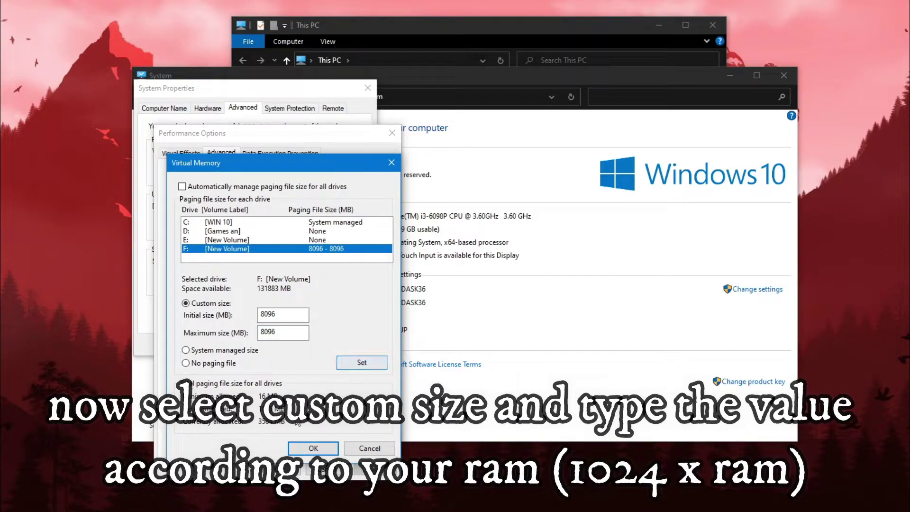
click(312, 127)
click(443, 139)
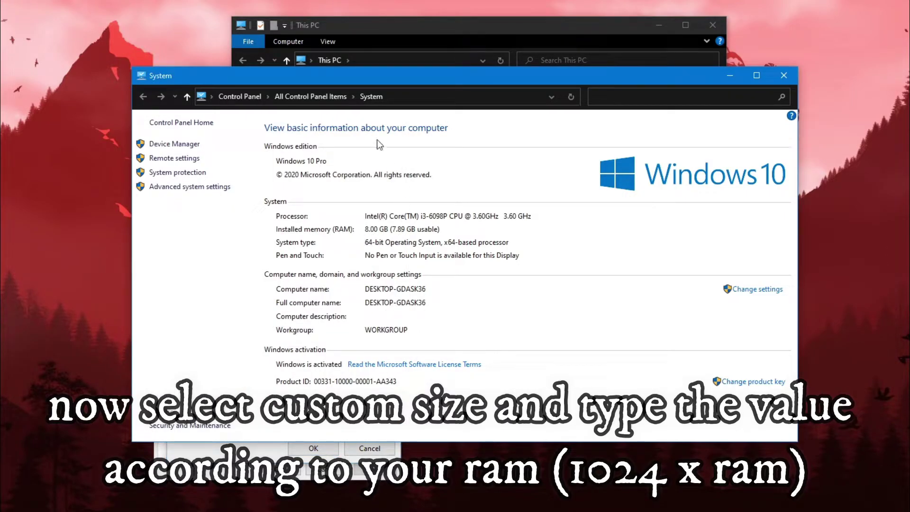
click(324, 492)
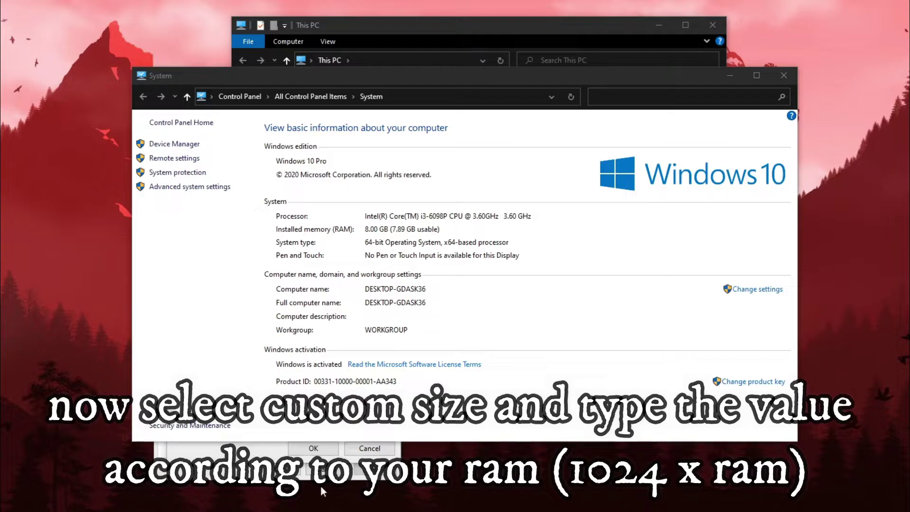
Close the System window and save the virtual memory changes, overwriting the existing pagefile.sys on drive F: and acknowledging the restart notice
click(784, 75)
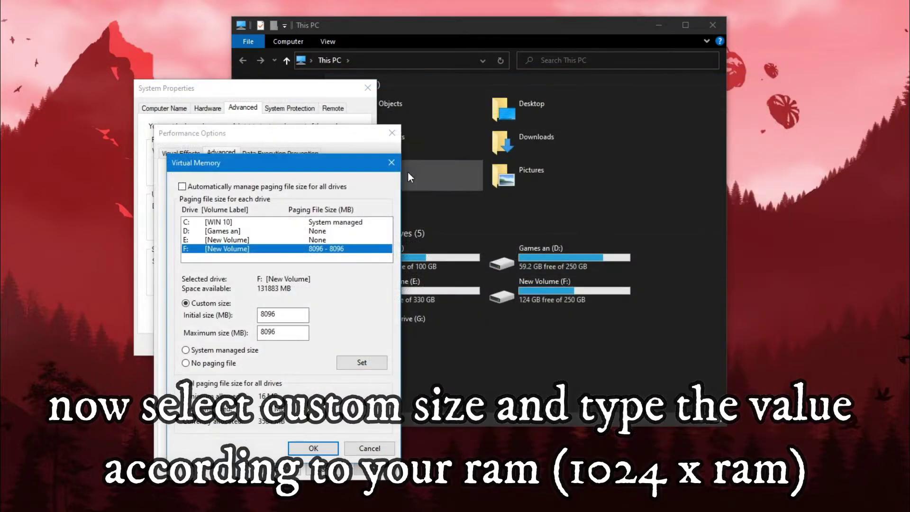
click(319, 448)
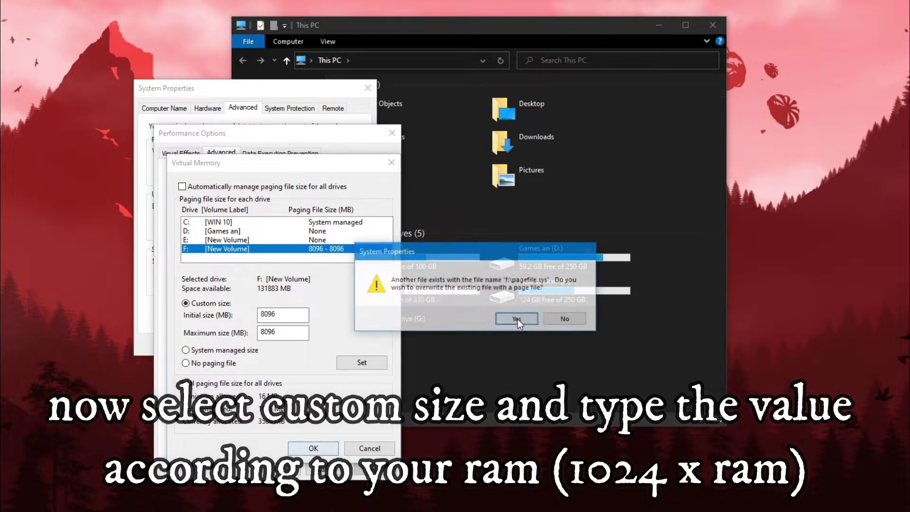
click(518, 319)
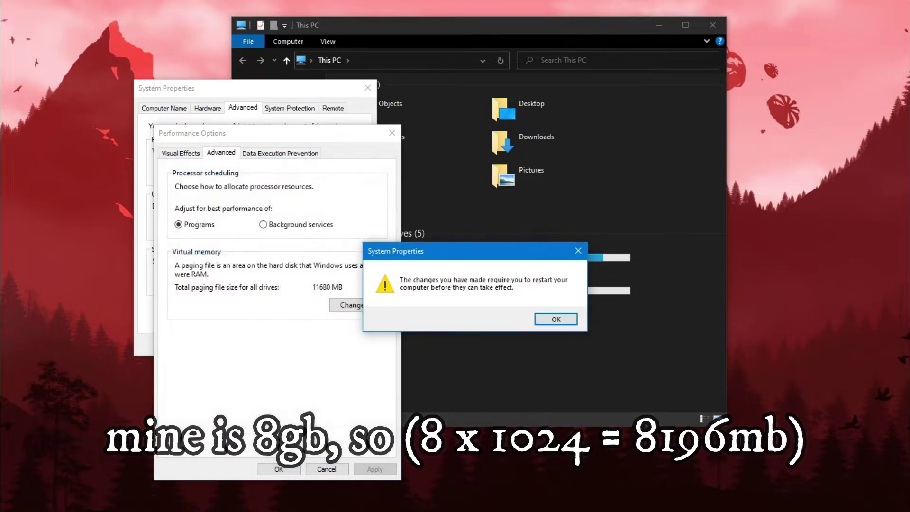
click(556, 319)
click(375, 469)
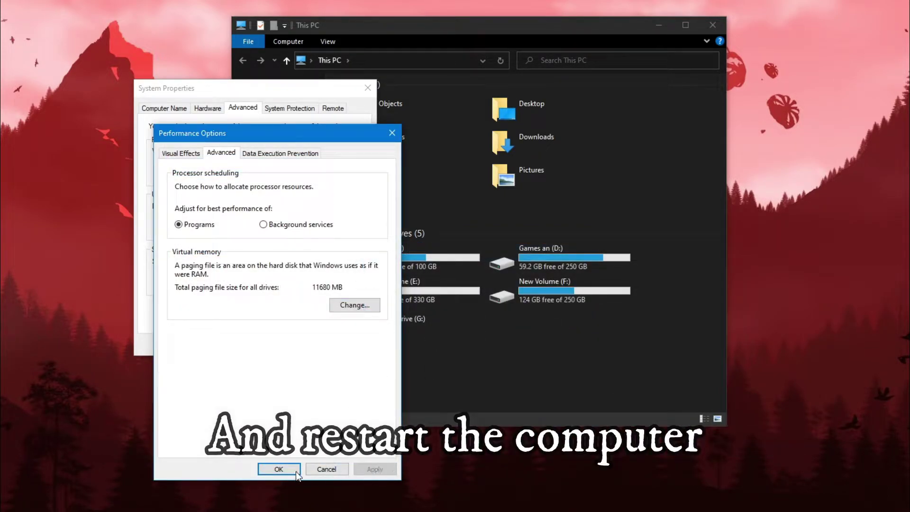
Confirm the Performance Options and System Properties, postpone the computer restart and close This PC
click(286, 471)
click(259, 346)
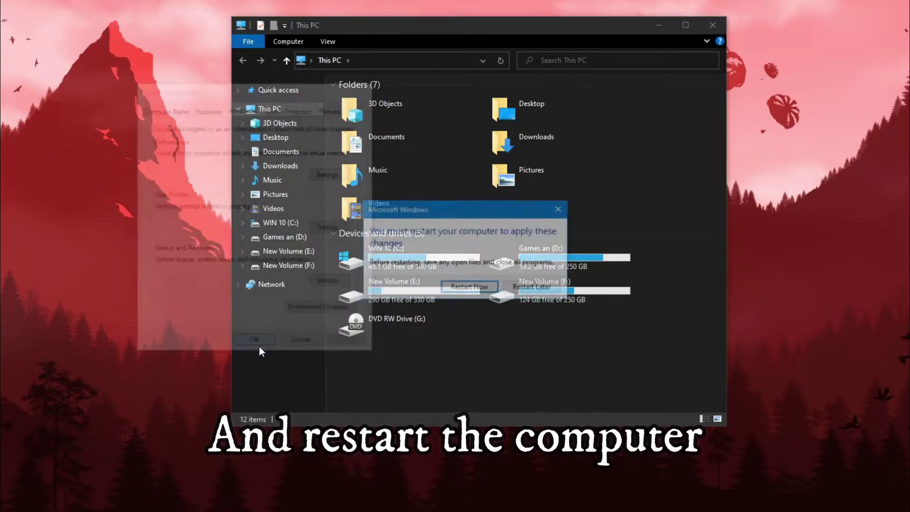
click(536, 290)
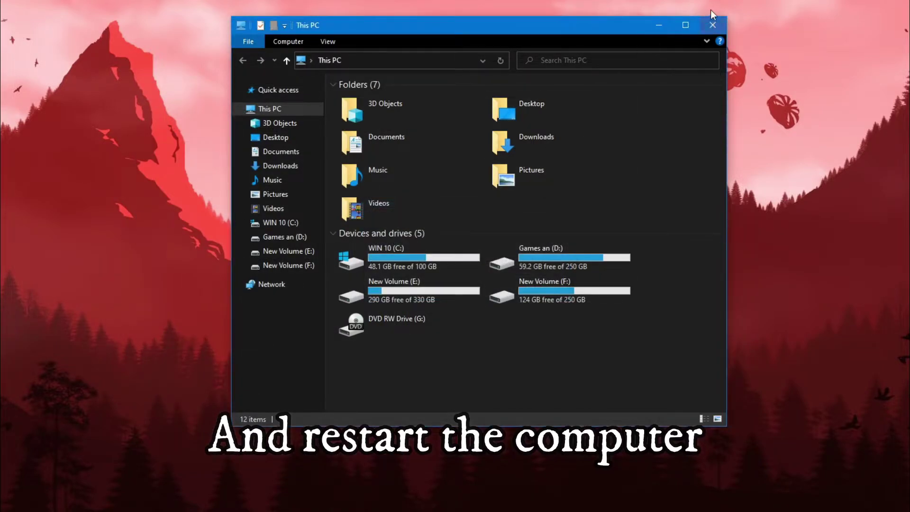
click(712, 25)
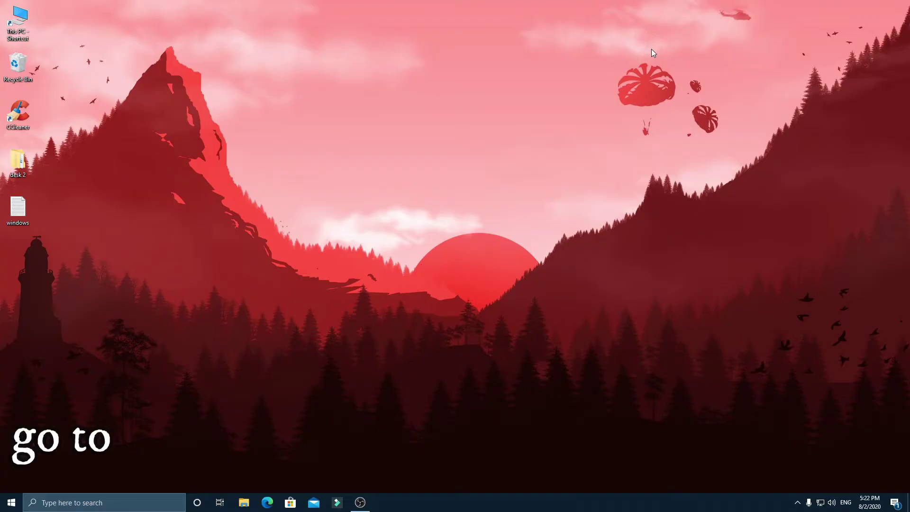
Find the gaming options in Windows Settings, turn off Xbox Game Bar and close Settings
click(12, 502)
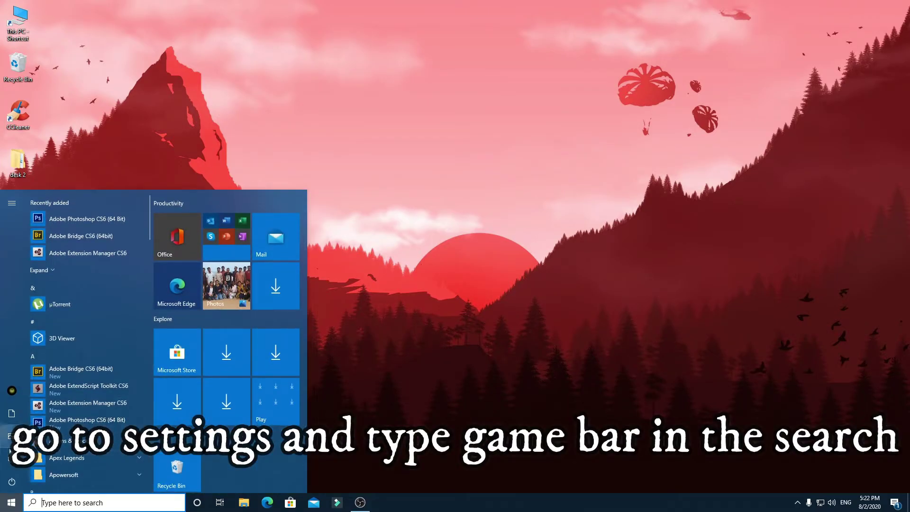
click(12, 458)
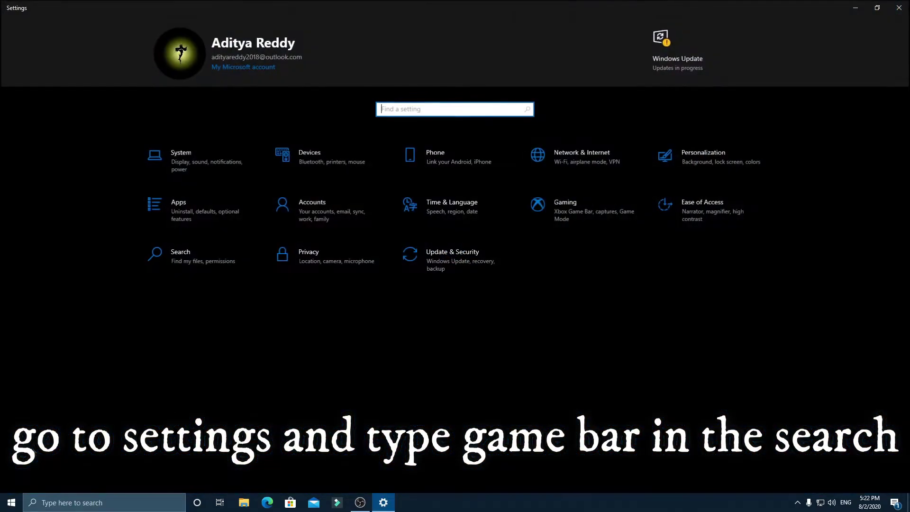
text(ga)
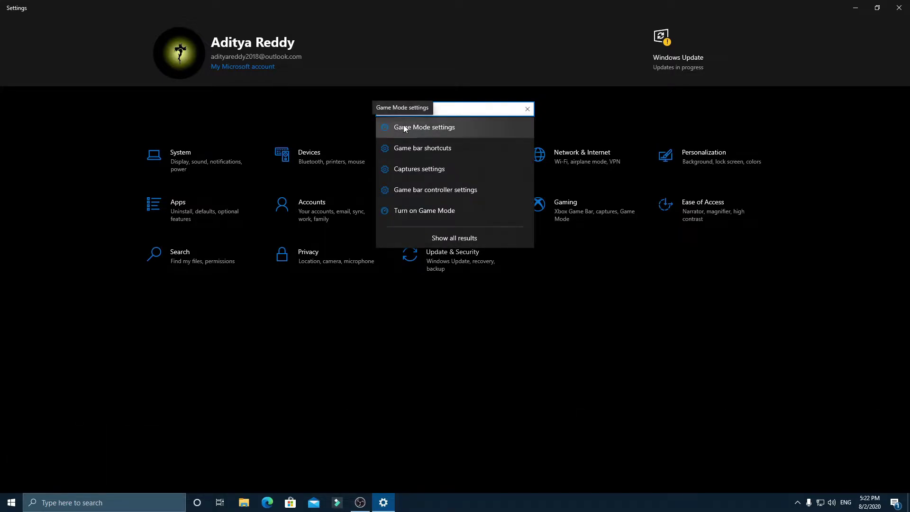
click(438, 135)
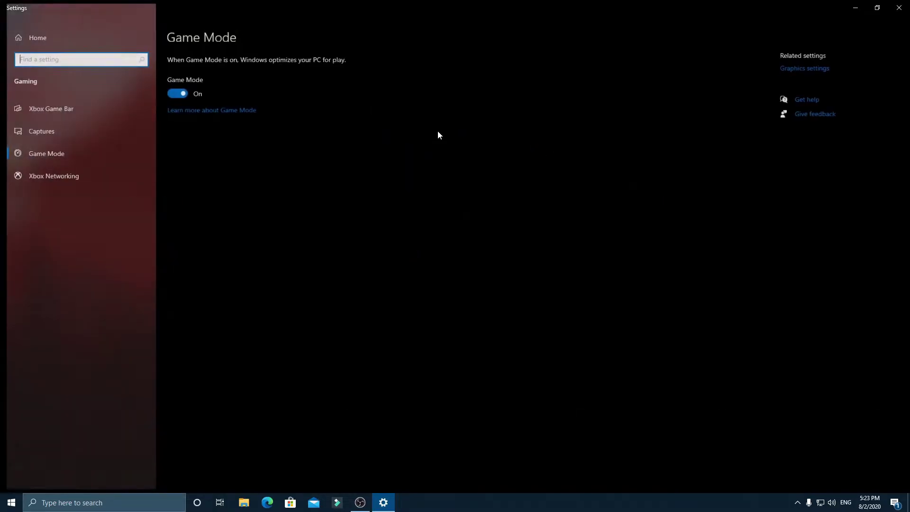
click(46, 109)
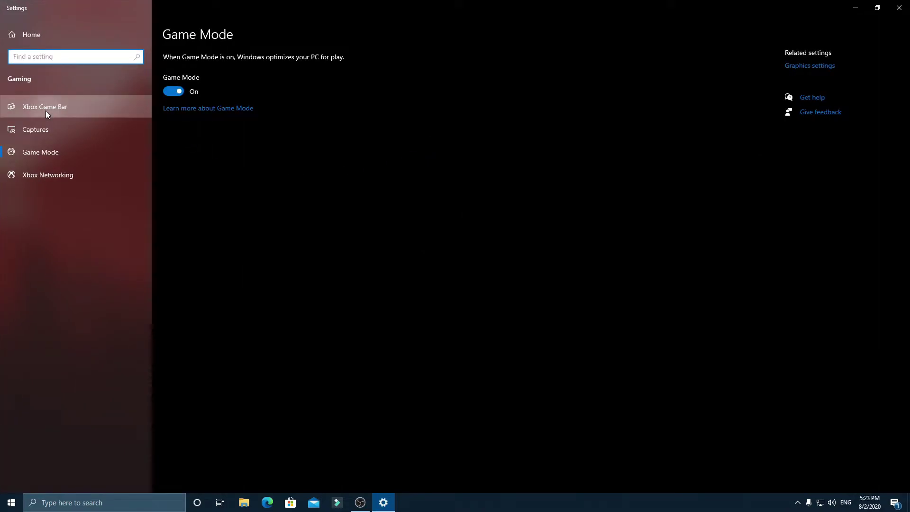
click(173, 108)
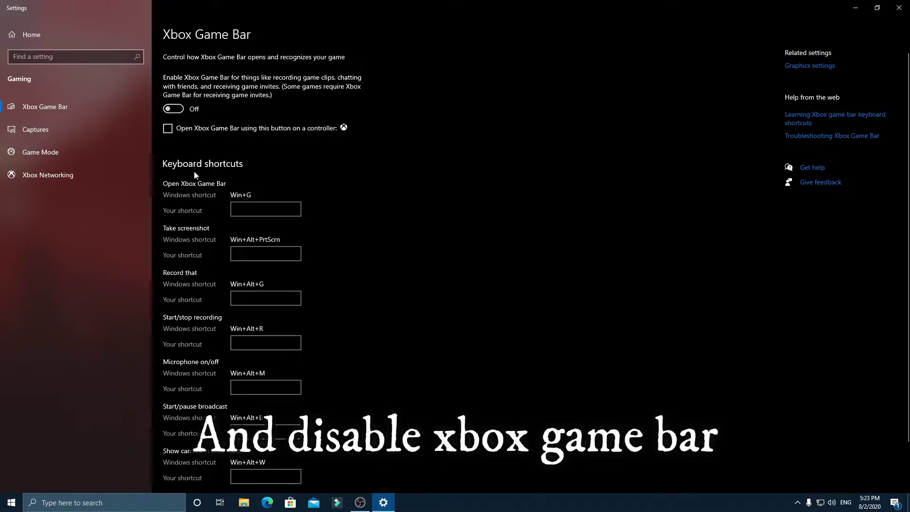
click(895, 9)
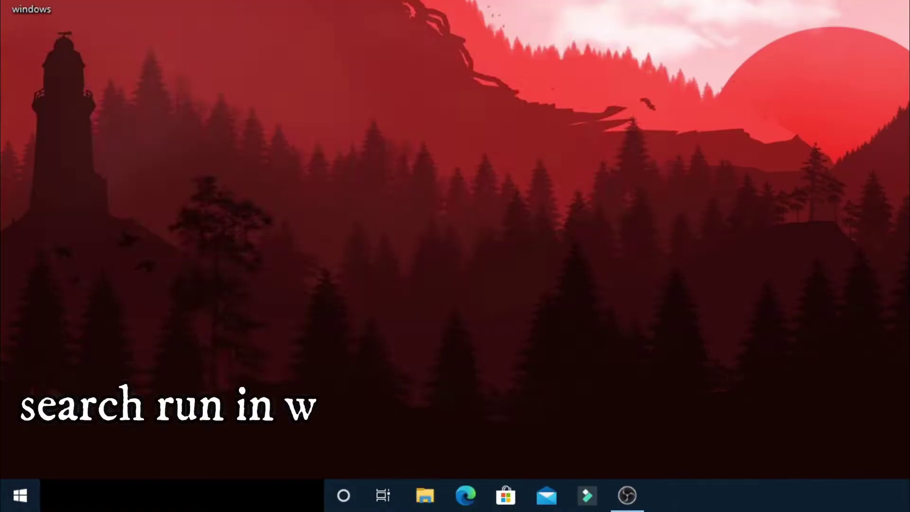
Open the Windows Temp folder by running the command temp from the Run dialog, granting permanent access to the folder
click(217, 495)
text(run)
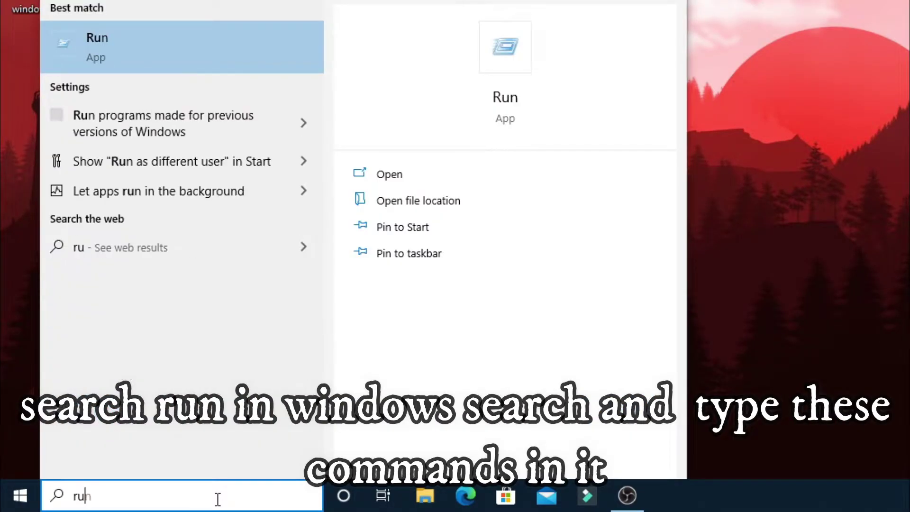
click(141, 65)
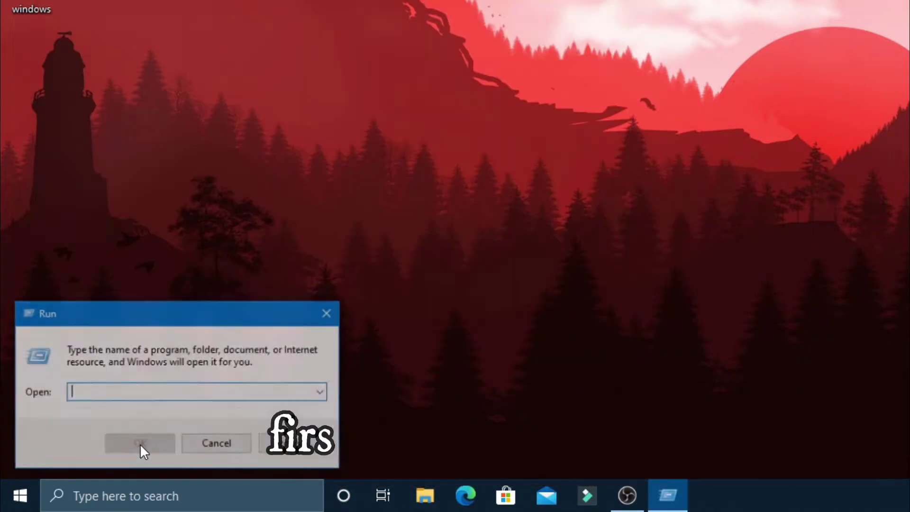
text(temp)
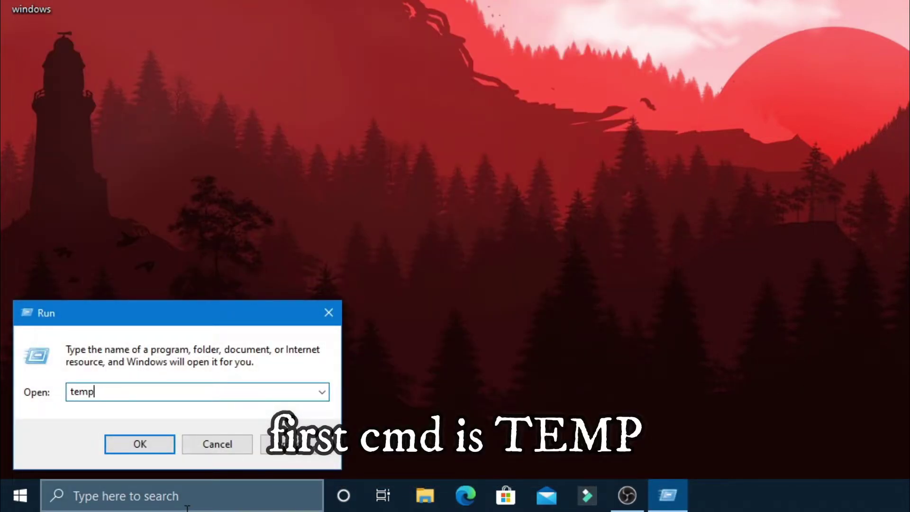
key(Return)
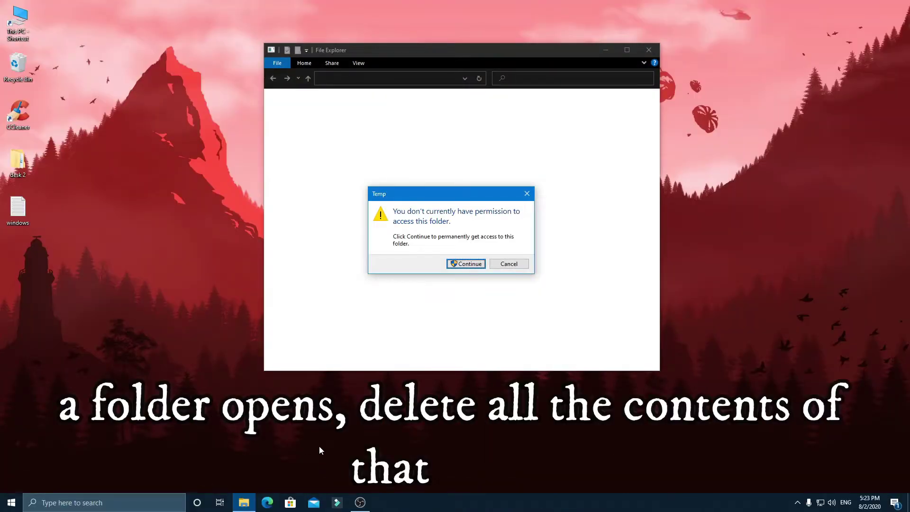
click(469, 264)
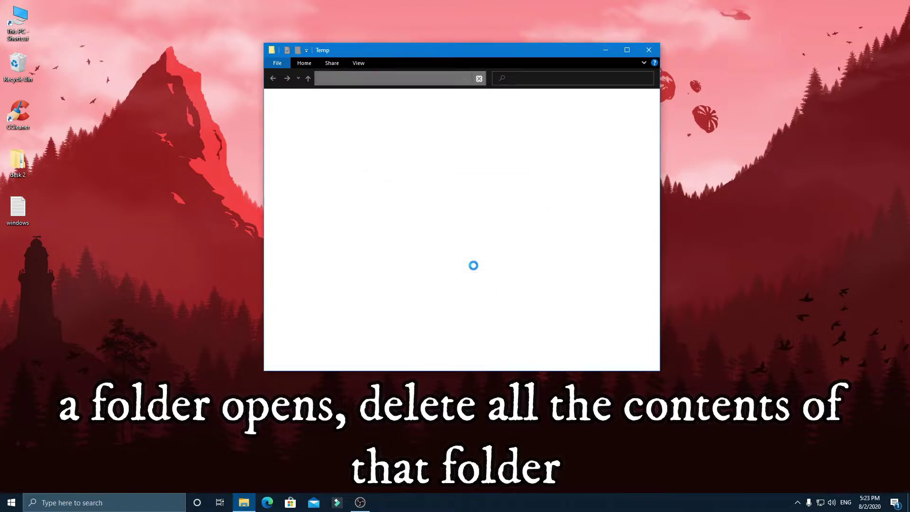
Delete all contents of the Windows Temp folder with administrator permission and close the folder
drag(488, 299, 374, 106)
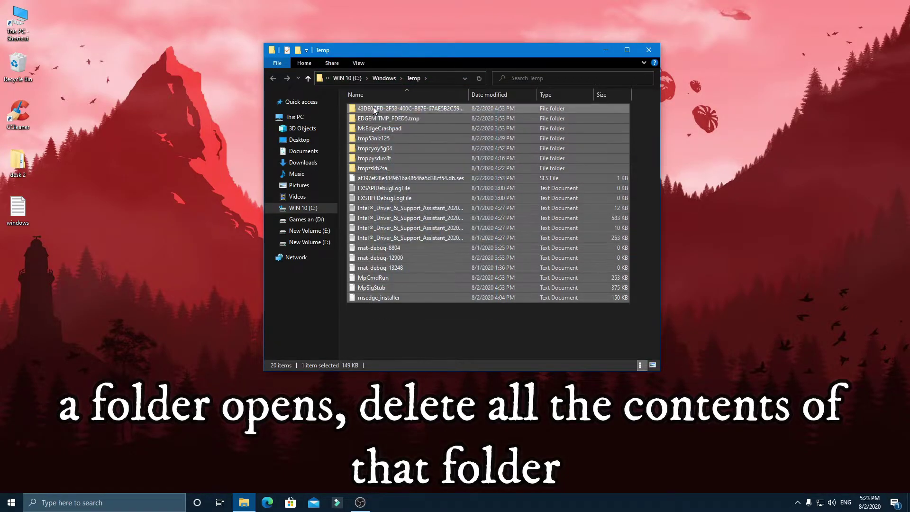
right_click(374, 106)
click(405, 231)
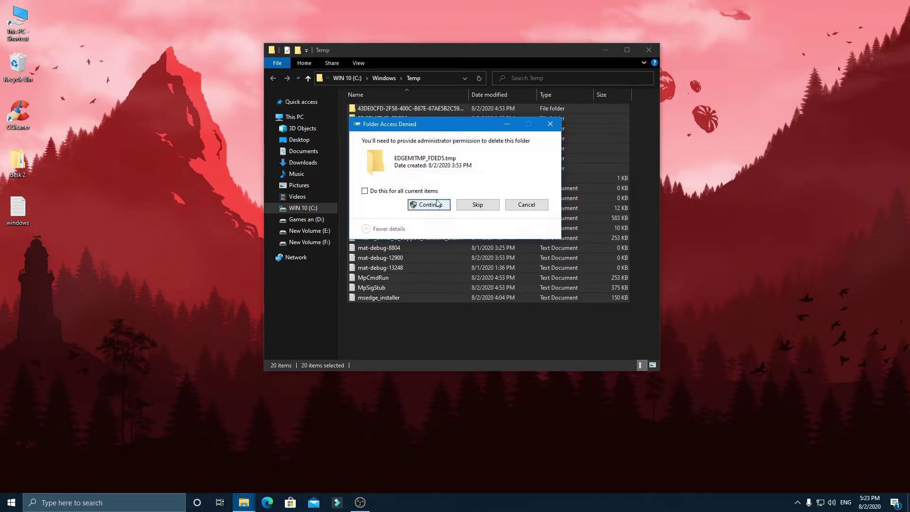
click(430, 205)
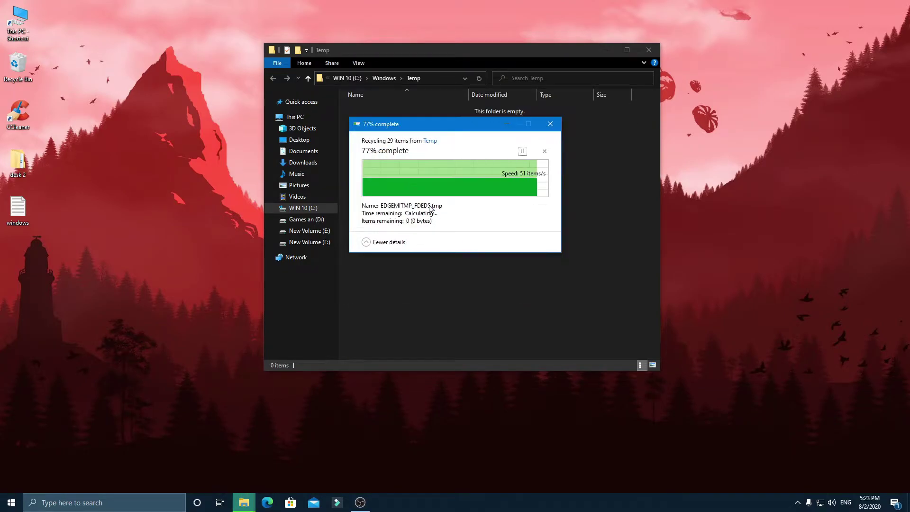
click(649, 49)
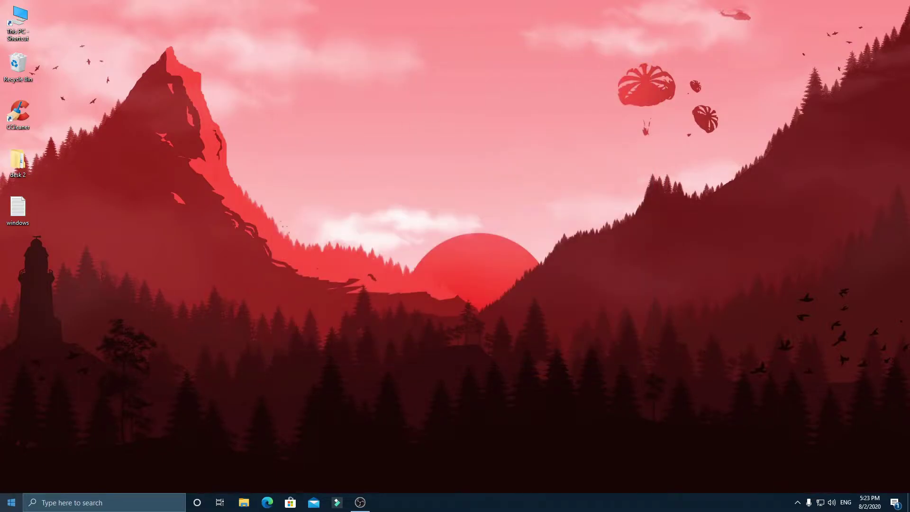
Open the user's local Temp folder by running %temp% from the Run dialog
right_click(11, 503)
click(70, 432)
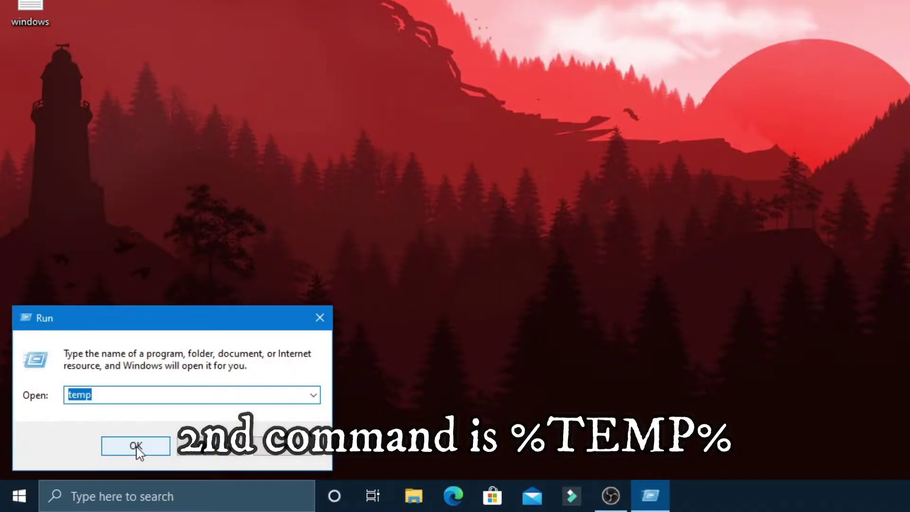
key(BackSpace)
text(%)
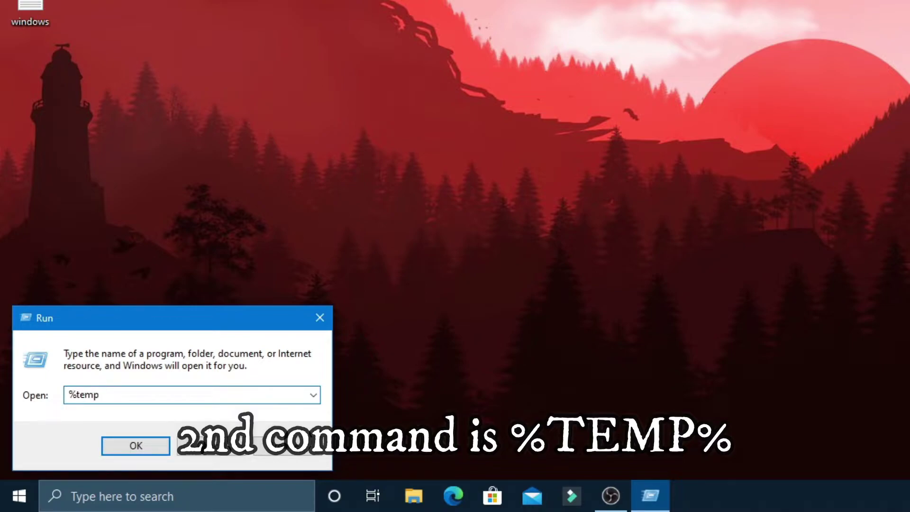
click(135, 445)
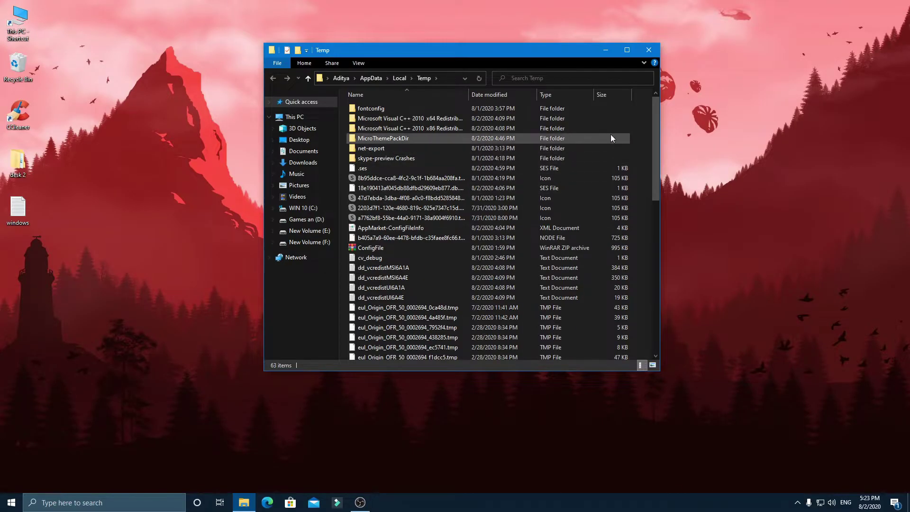
Delete all files and folders in the user's local Temp folder and close its window
drag(639, 106, 417, 353)
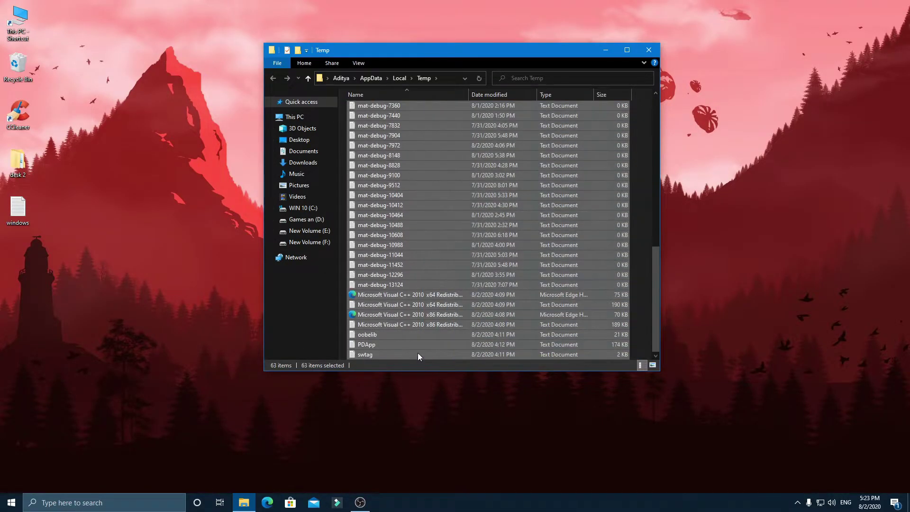
right_click(390, 281)
click(421, 419)
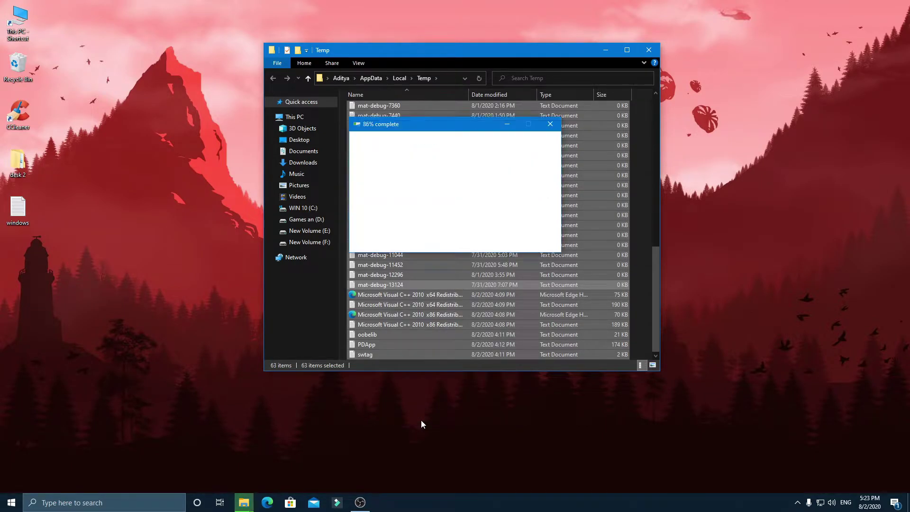
click(649, 50)
Open the Prefetch folder by running prefetch from the Run dialog and delete its contents, skipping all items in use
right_click(2, 491)
right_click(7, 503)
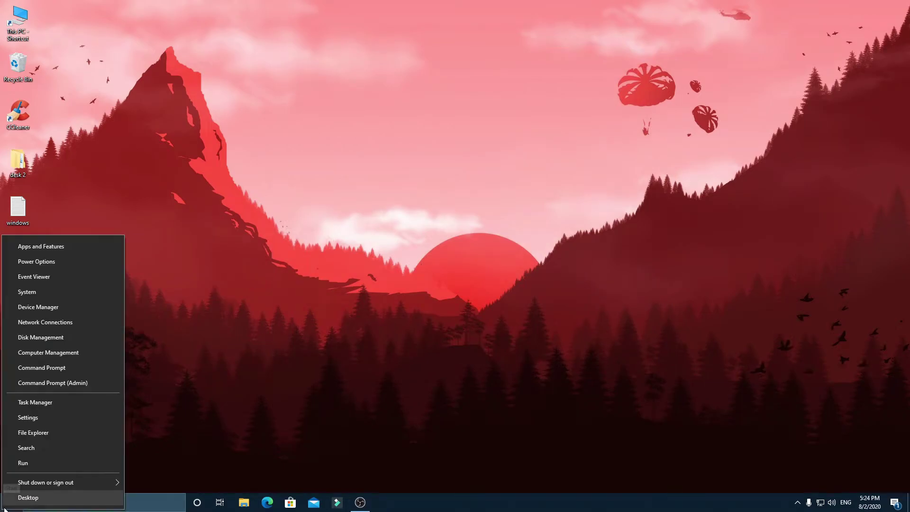
click(24, 464)
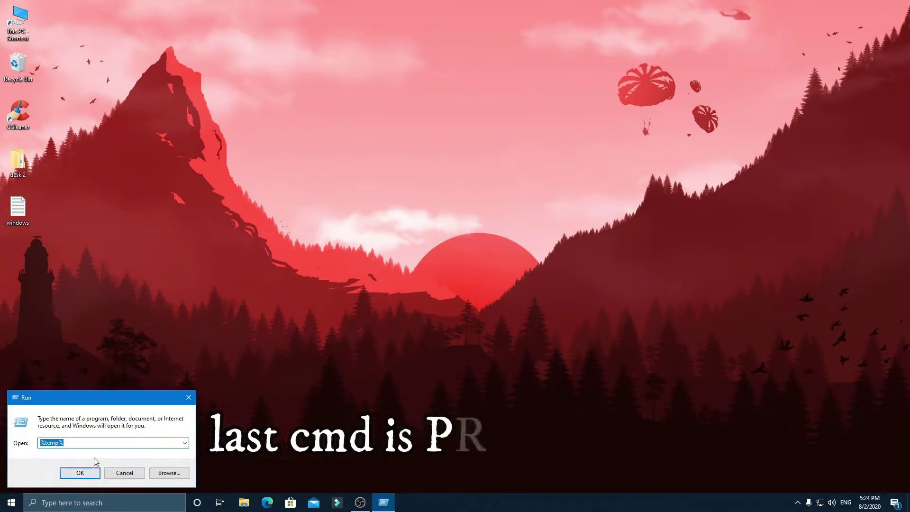
key(BackSpace)
text(prefetch)
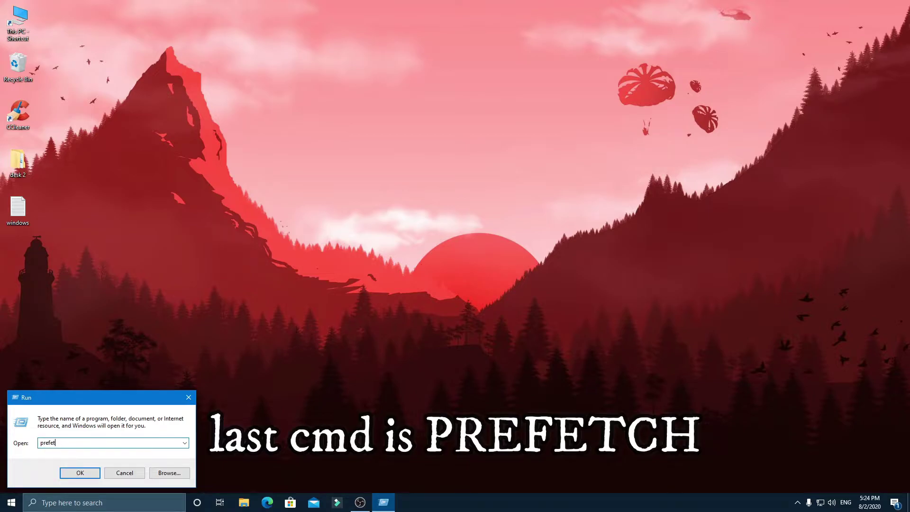
click(88, 476)
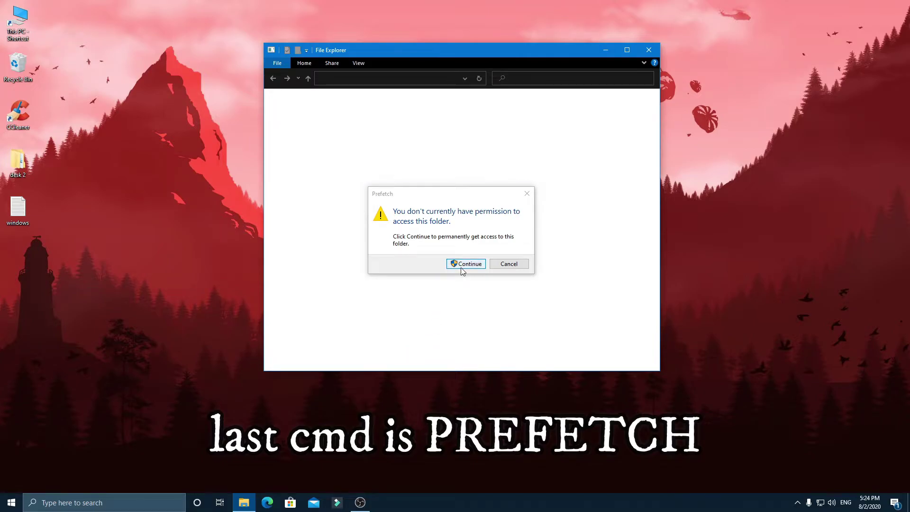
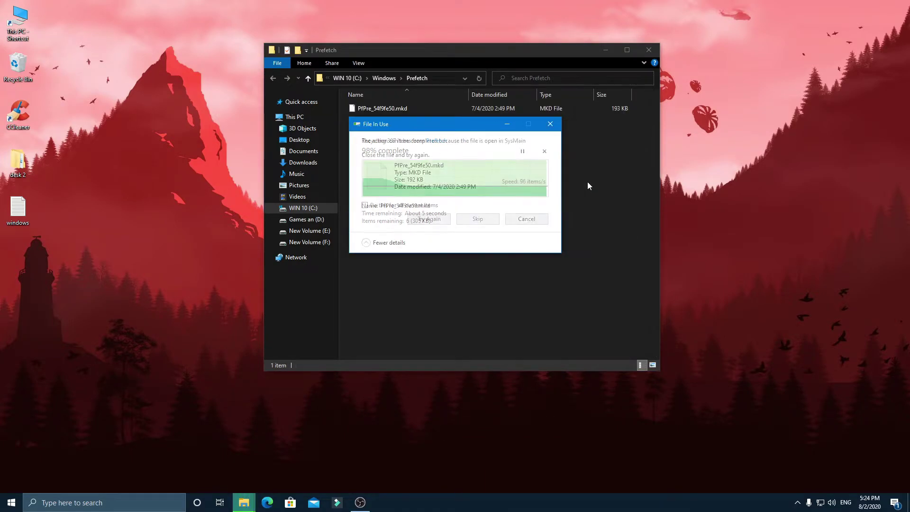
click(364, 206)
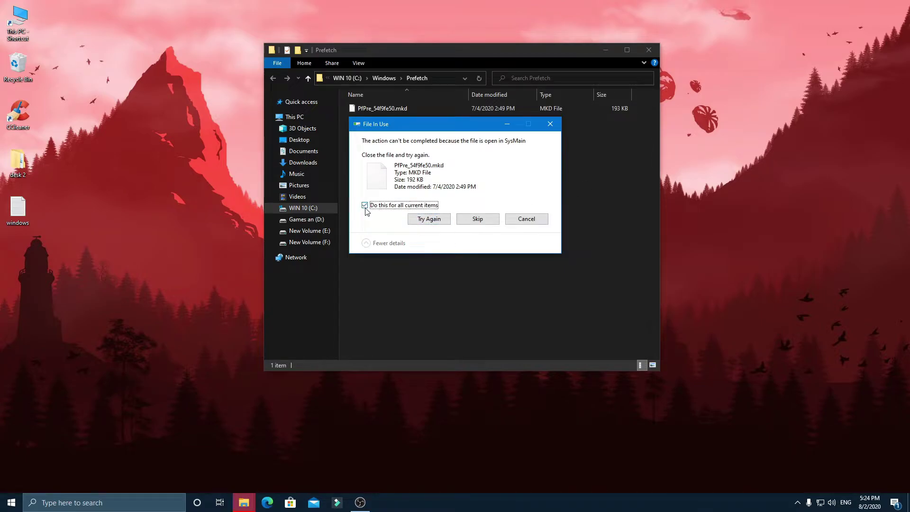
click(478, 219)
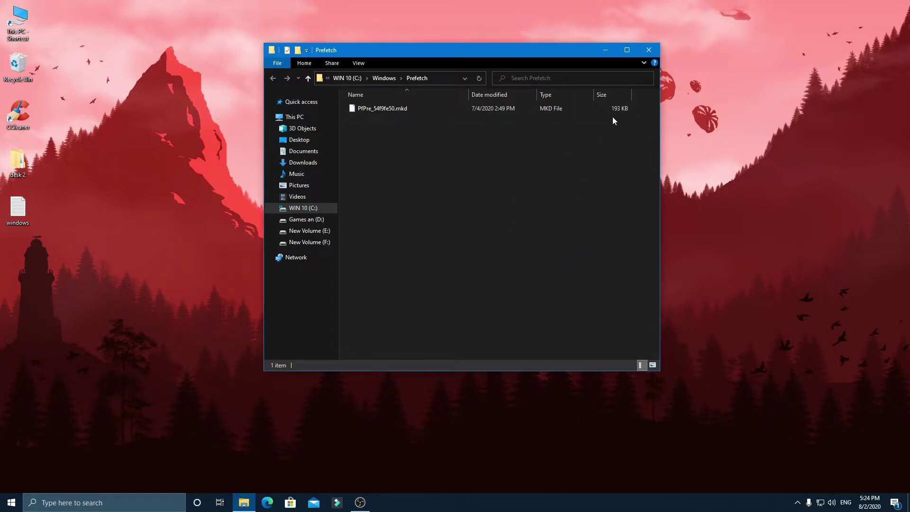
Close the Prefetch folder and open the list of temporary files in the system storage settings
click(649, 50)
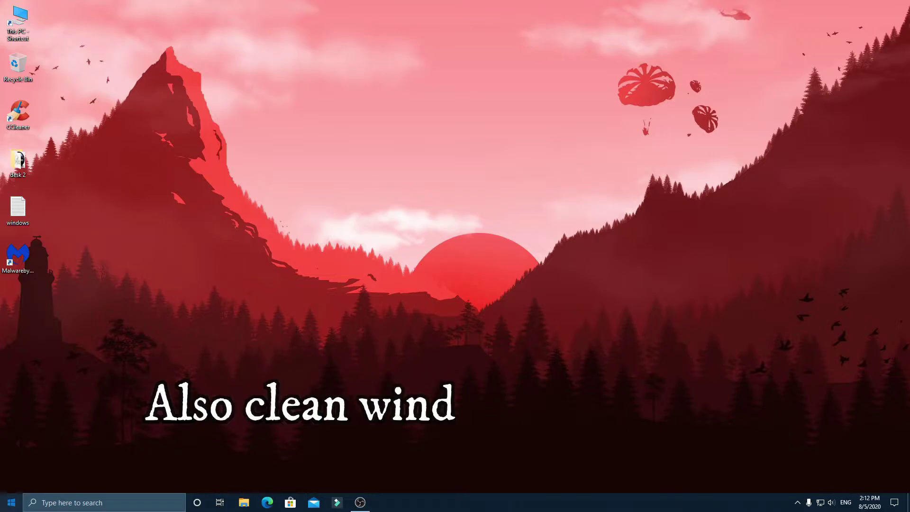
click(11, 502)
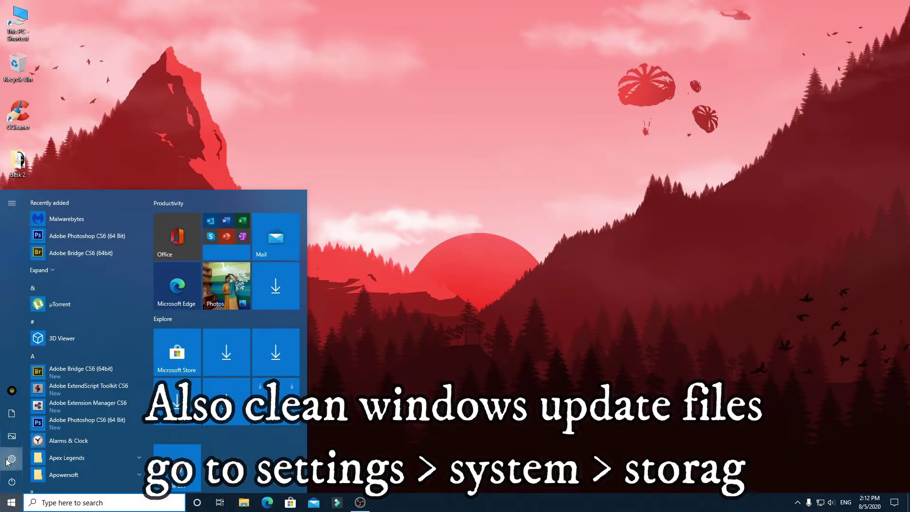
click(7, 459)
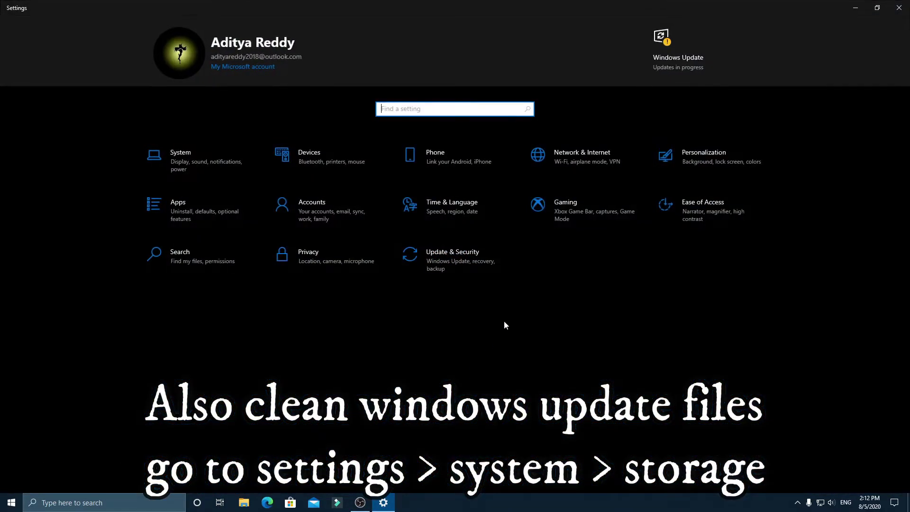
click(226, 178)
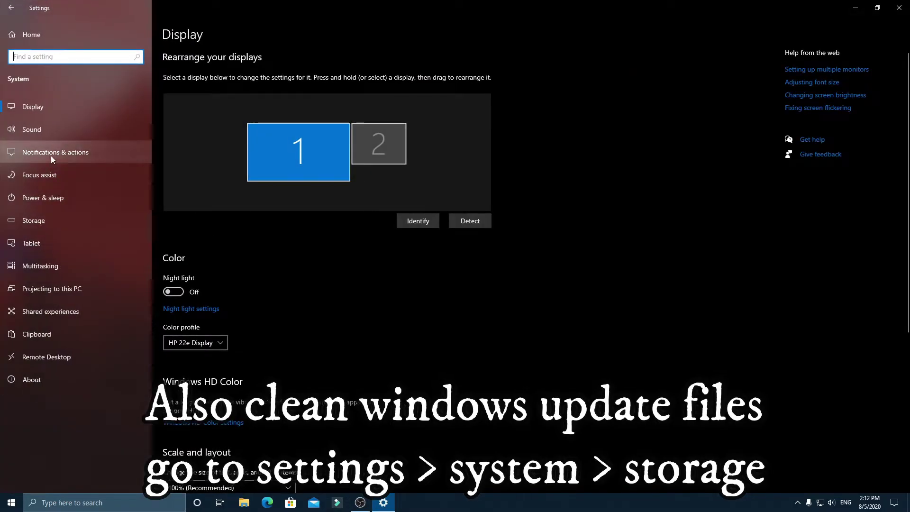
click(46, 223)
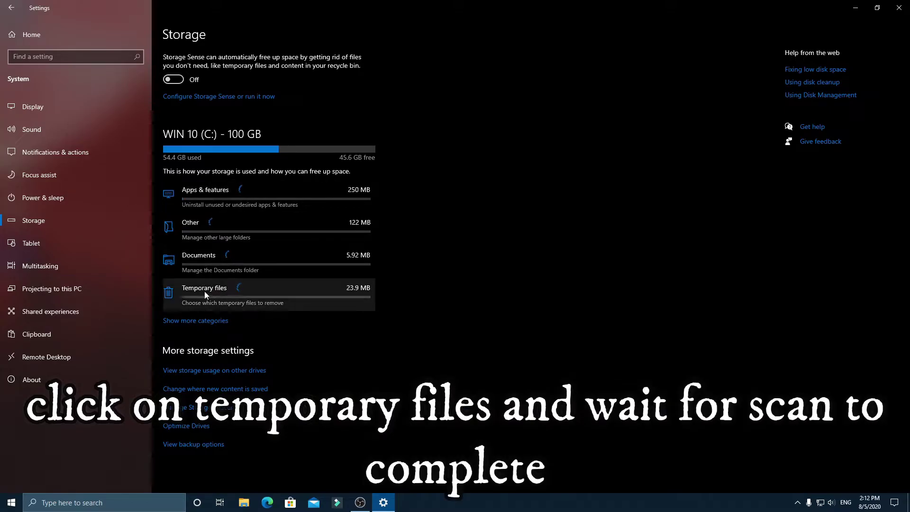
click(240, 295)
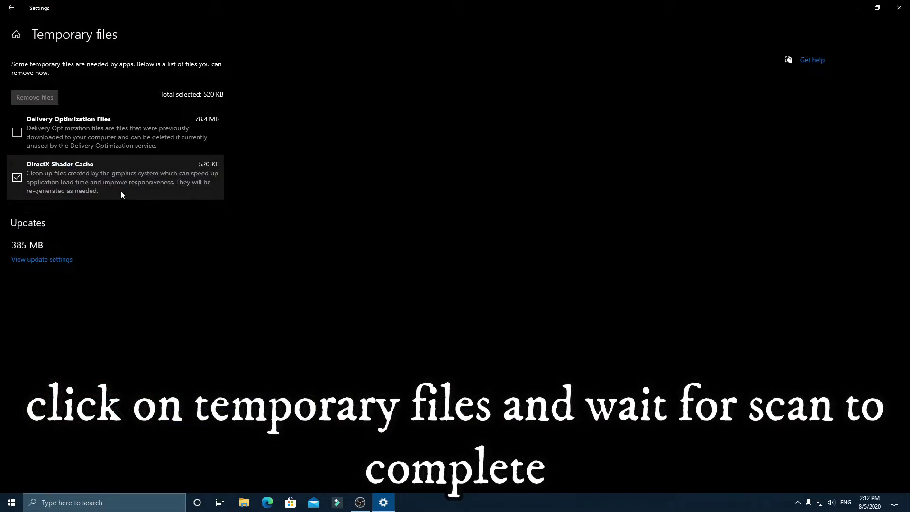
Remove the preselected temporary files, including Windows Update Cleanup and upgrade log files, leaving Downloads unselected, and close Settings
scroll(108, 379, down, 3)
scroll(108, 379, up, 5)
click(38, 98)
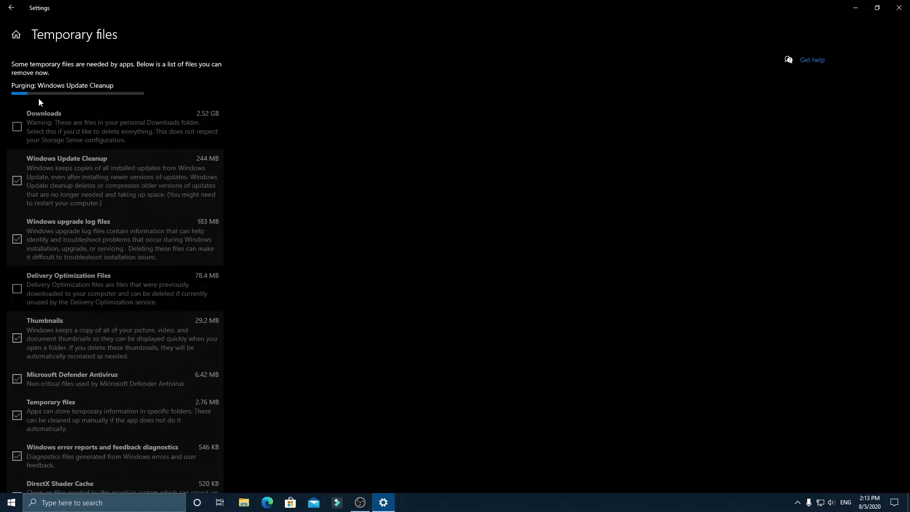
scroll(244, 105, down, 3)
scroll(282, 265, up, 3)
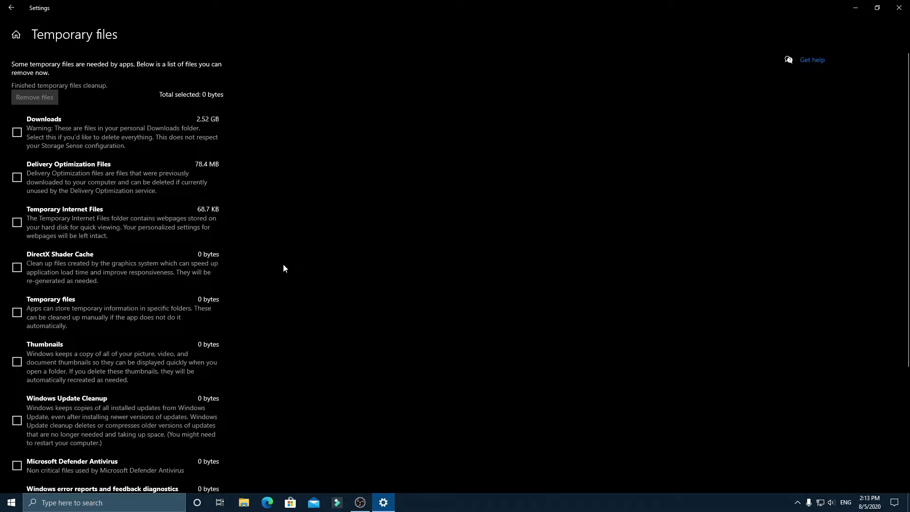
scroll(285, 265, down, 5)
scroll(286, 265, up, 5)
scroll(286, 266, down, 3)
click(899, 10)
click(360, 503)
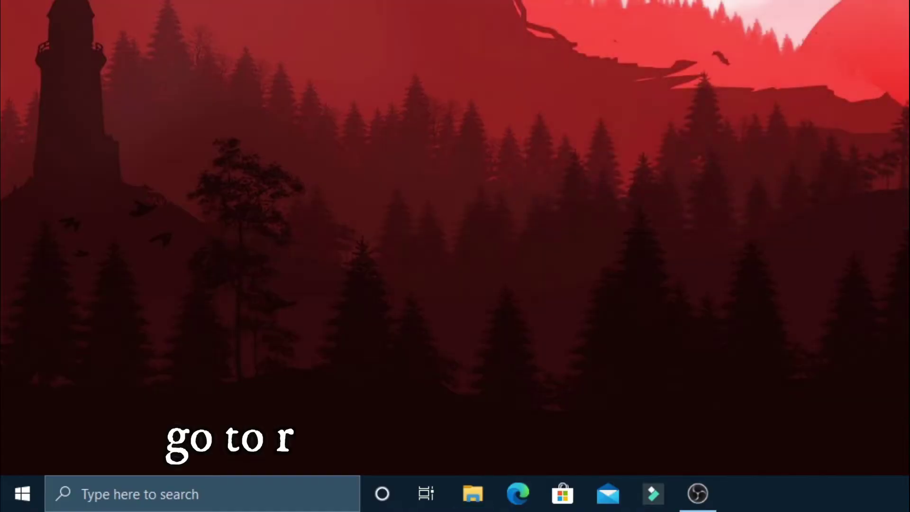
Launch Disk Cleanup by running cleanmgr from the Run dialog and choose the WIN 10 (C:) drive
right_click(6, 509)
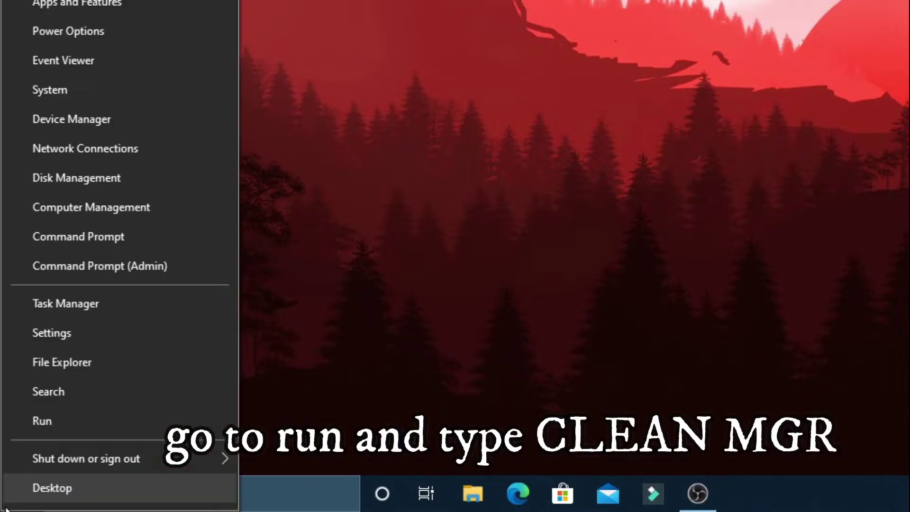
click(55, 421)
key(BackSpace)
text(cleanmgr)
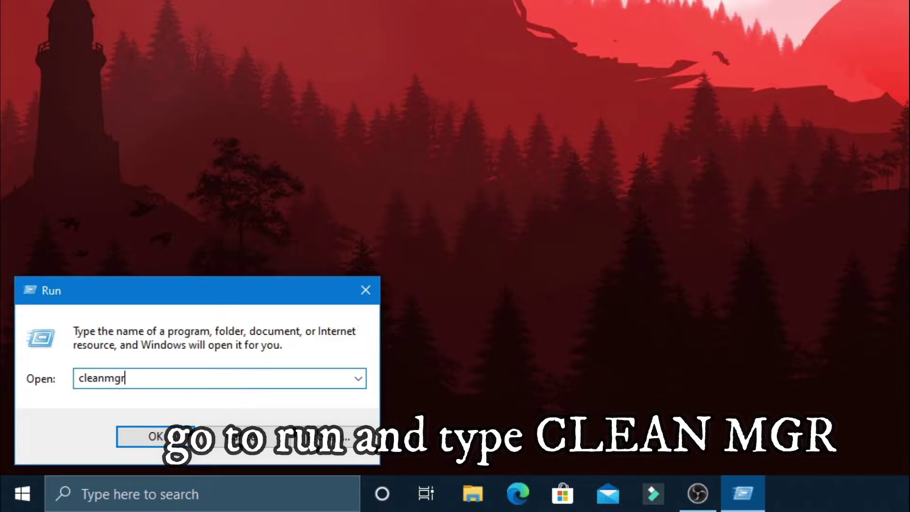
click(154, 436)
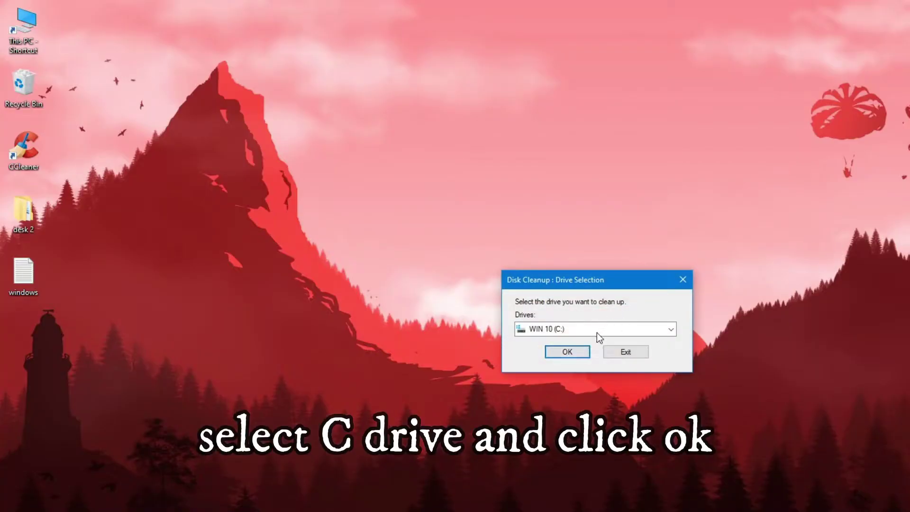
click(597, 333)
click(575, 339)
click(569, 351)
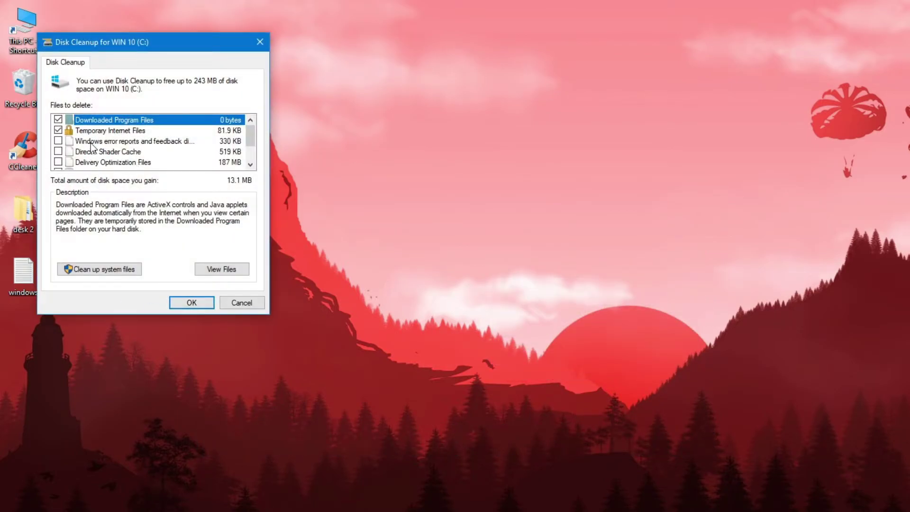
Add Temporary files to the Disk Cleanup selection, keeping Thumbnails included, and confirm deleting the selected files
click(106, 132)
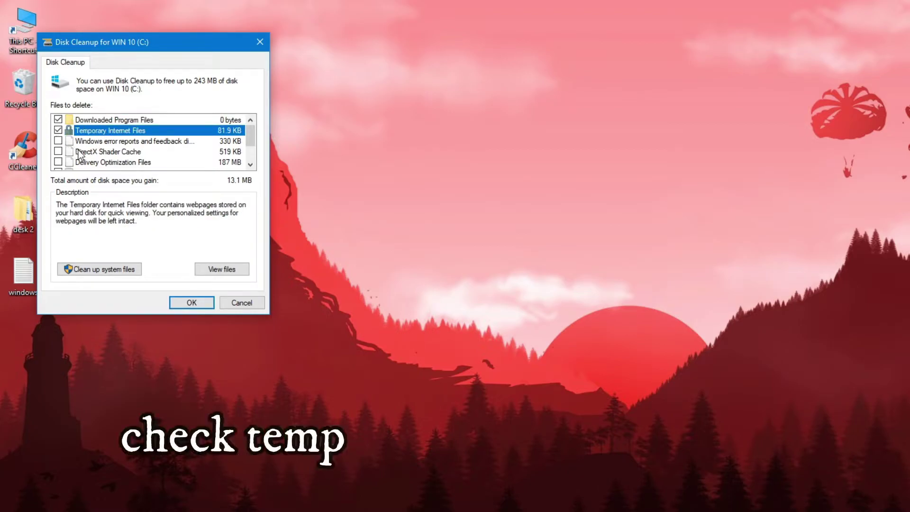
scroll(80, 153, down, 1)
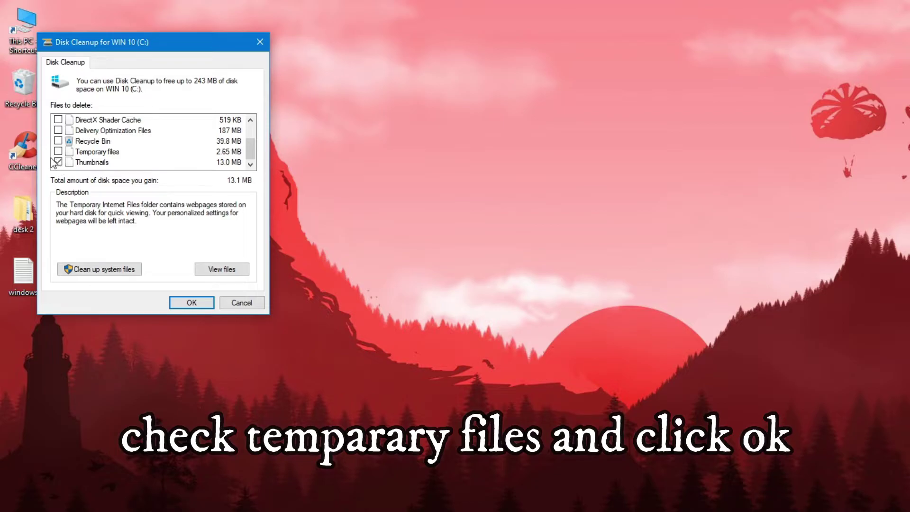
click(58, 161)
click(58, 152)
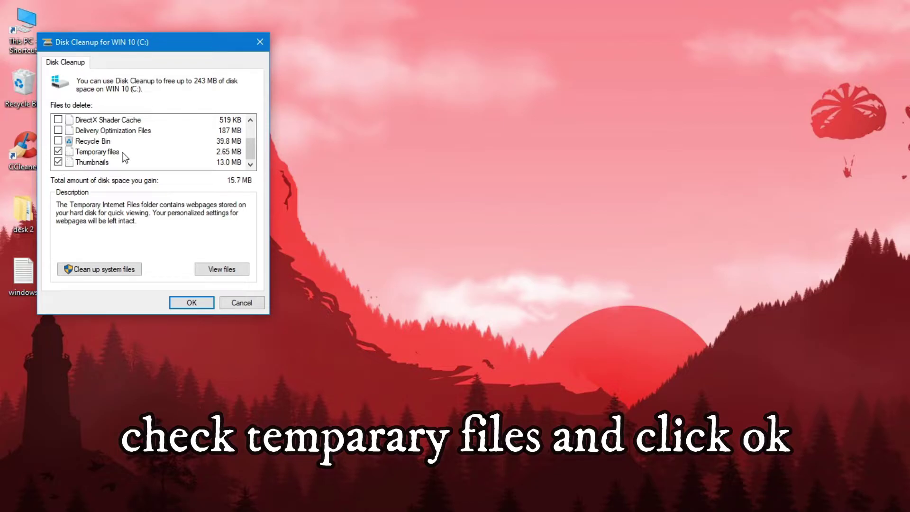
click(193, 303)
click(613, 337)
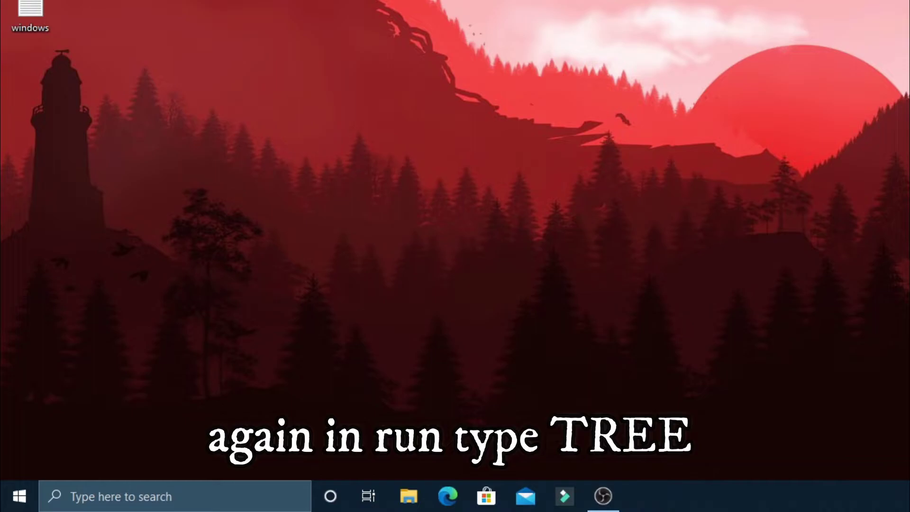
Run the tree command from the Run dialog
right_click(19, 497)
click(35, 430)
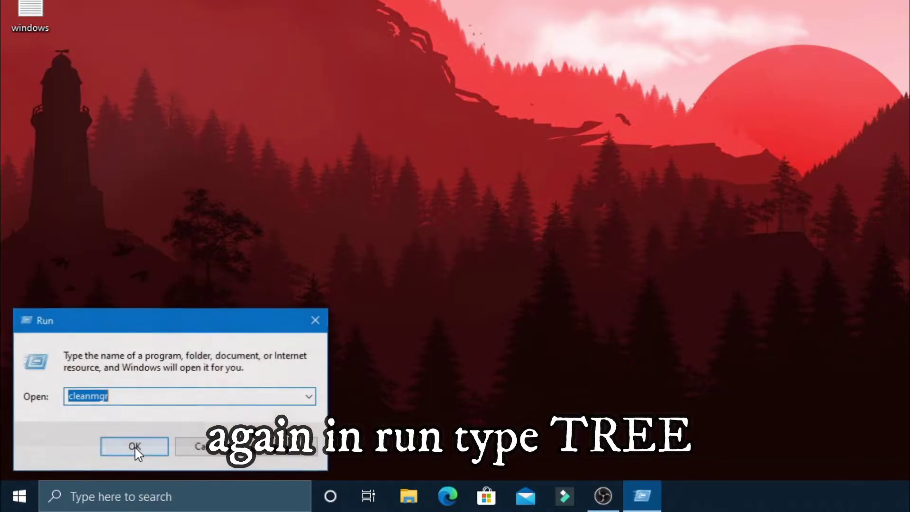
key(BackSpace)
text(tree)
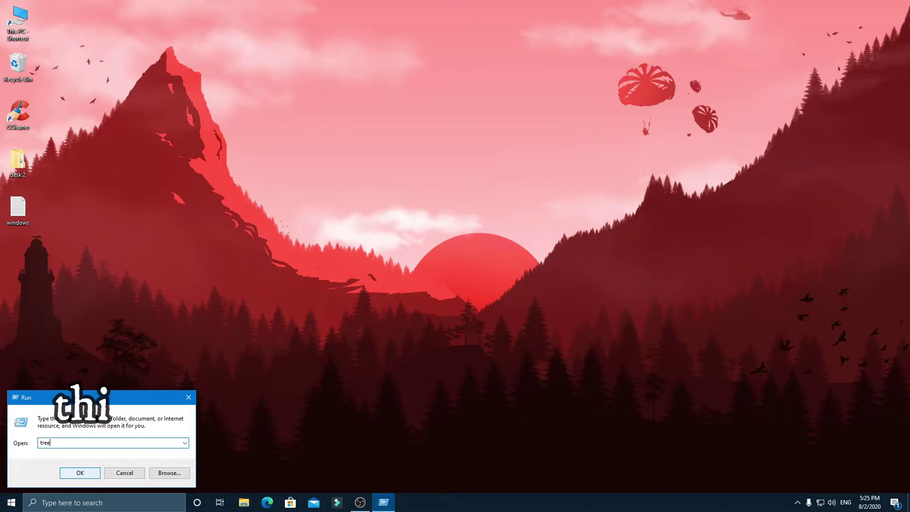
click(80, 472)
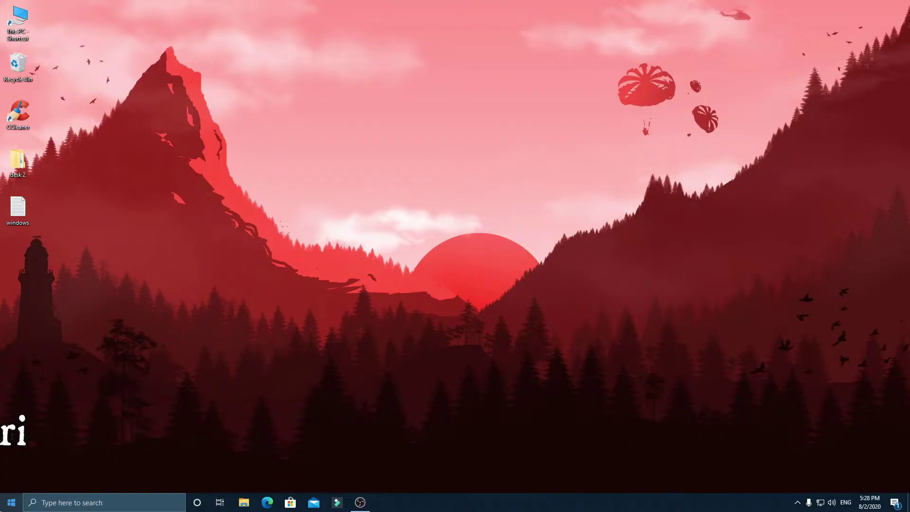
Open Device Manager and search automatically for an updated driver for the WDC disk drive
right_click(11, 502)
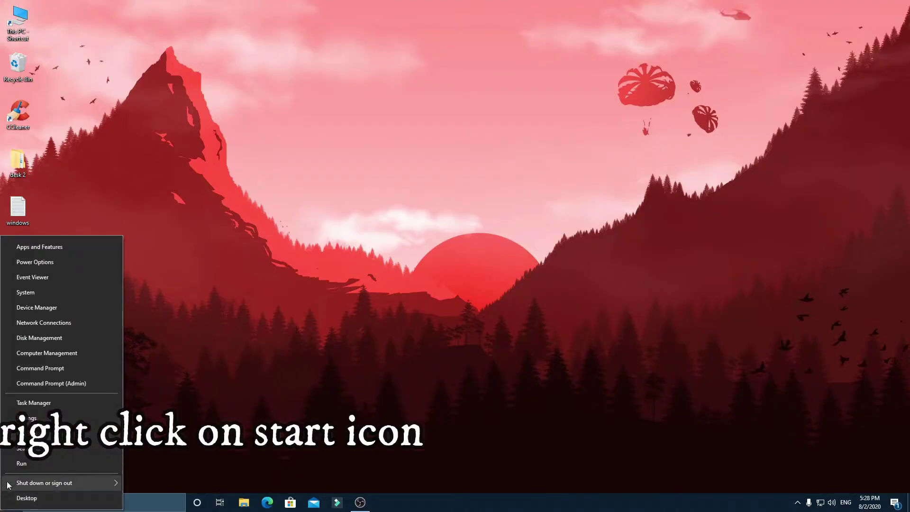
click(28, 305)
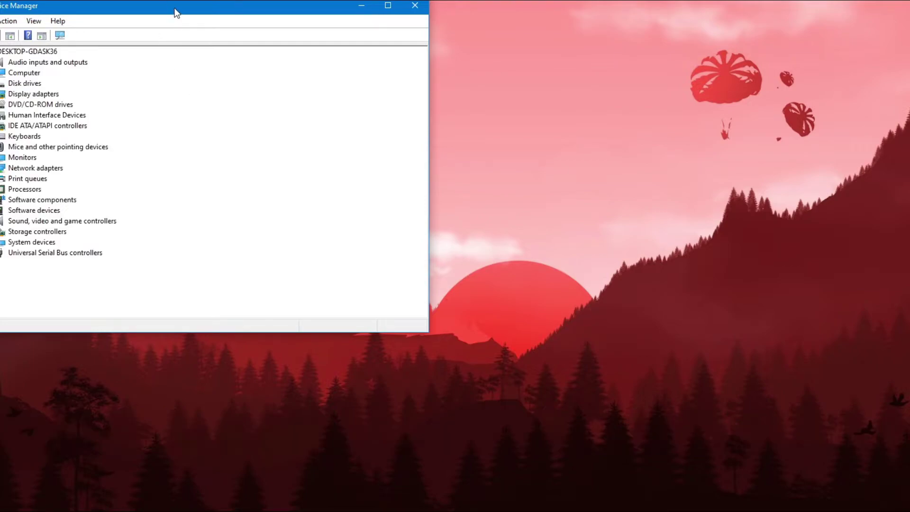
drag(174, 10, 386, 57)
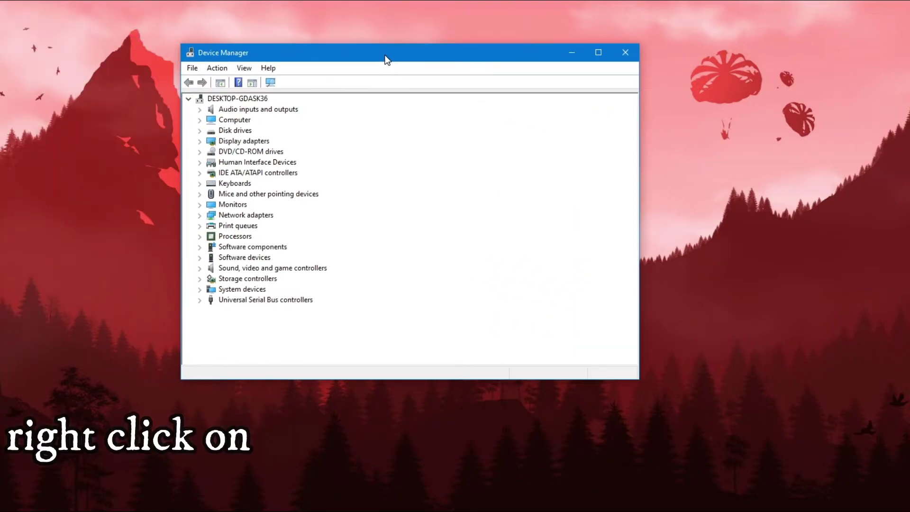
click(200, 131)
click(233, 141)
right_click(233, 141)
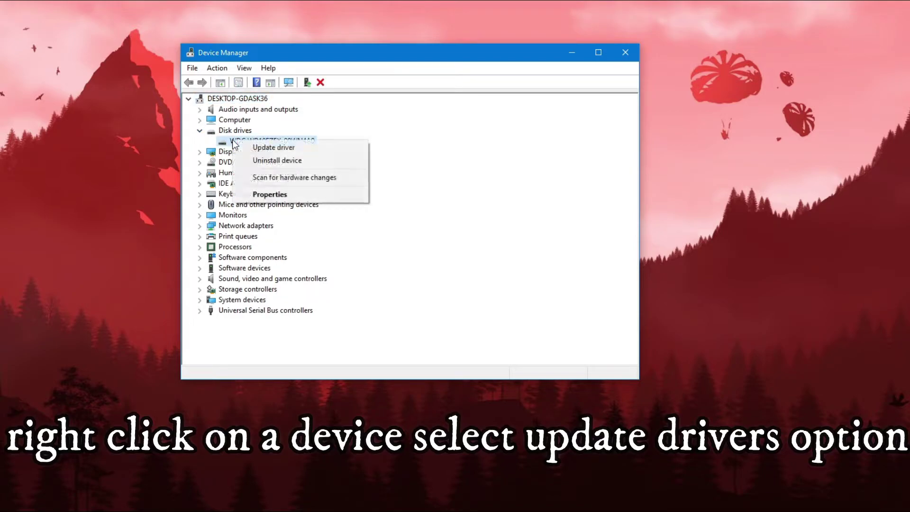
click(278, 146)
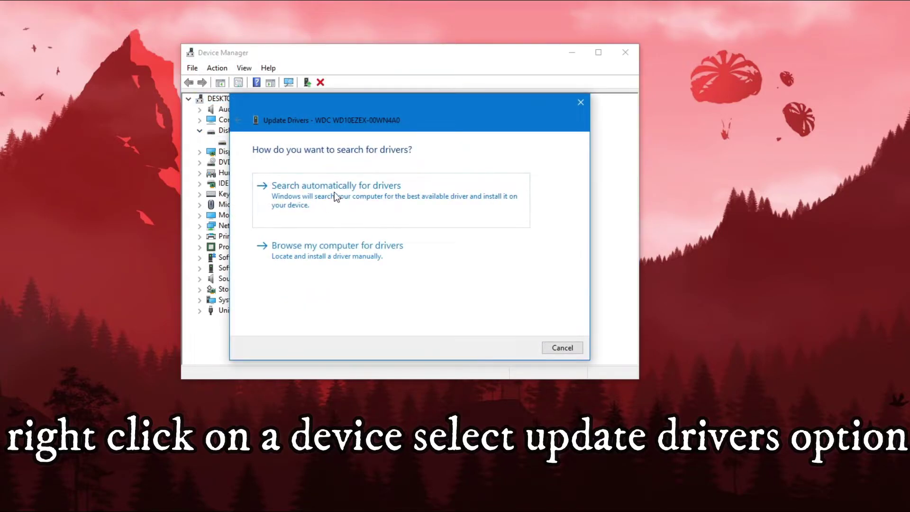
click(313, 192)
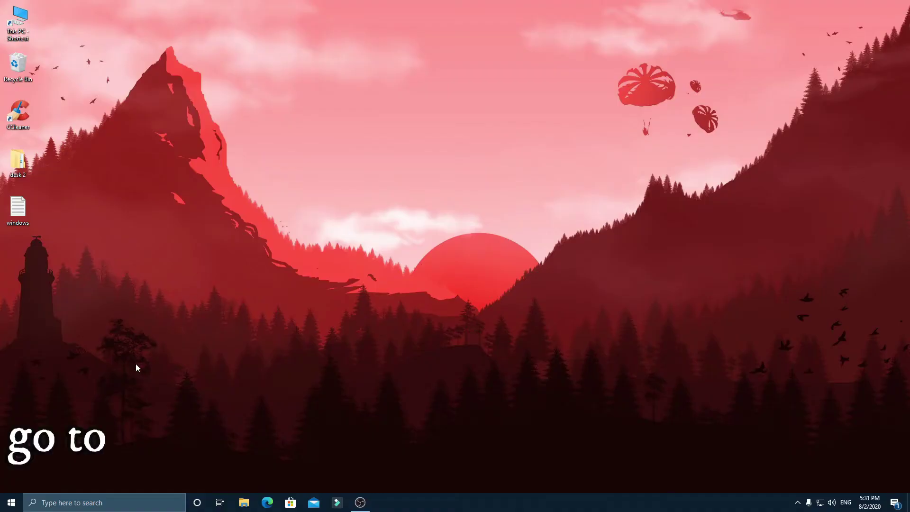
Check for Windows updates in the Update & Security settings
key(super)
click(12, 459)
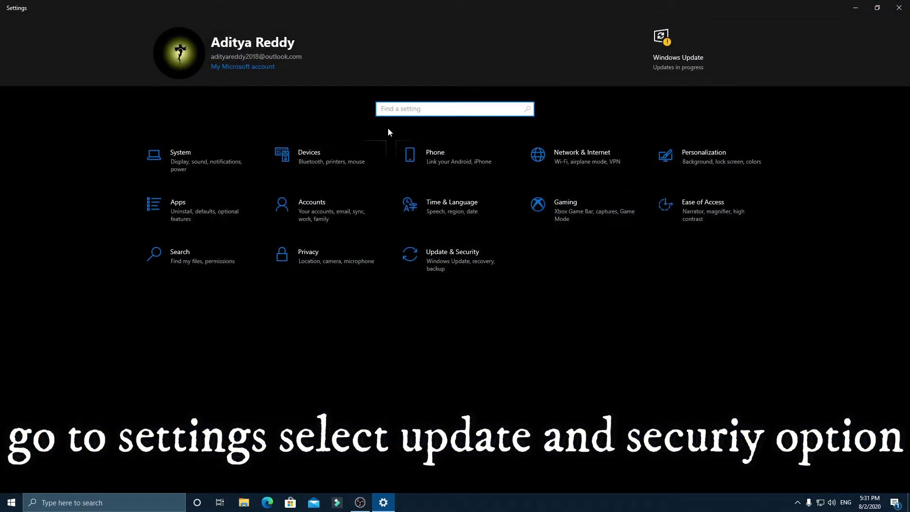
click(448, 264)
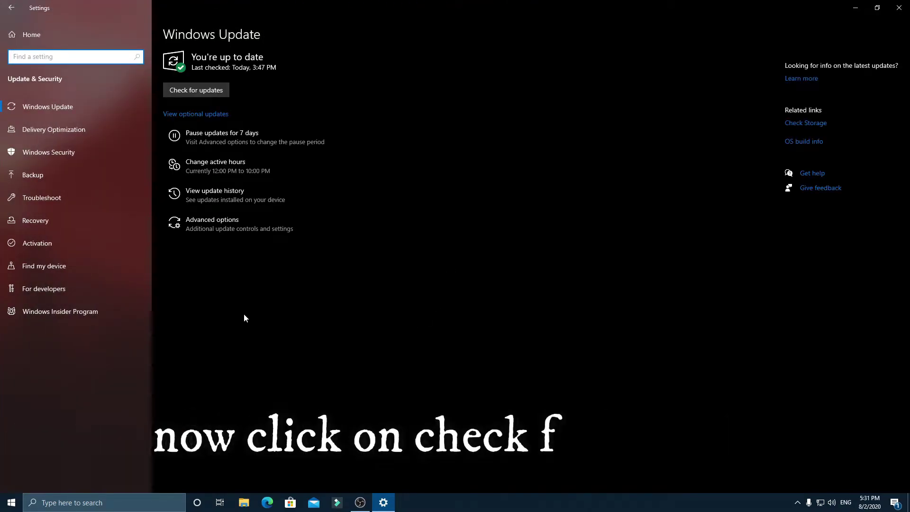
click(190, 95)
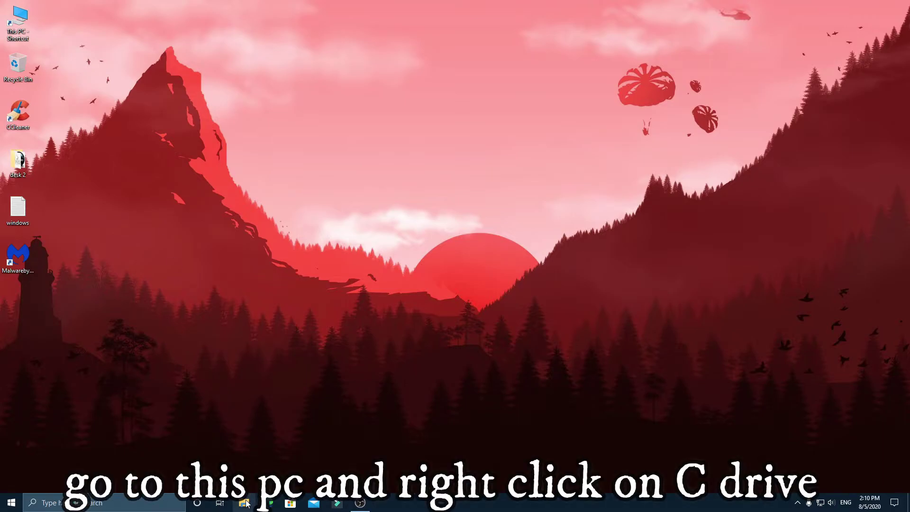
Open the Optimize Drives tool from the properties of the WIN 10 (C:) drive and move its window slightly
click(245, 503)
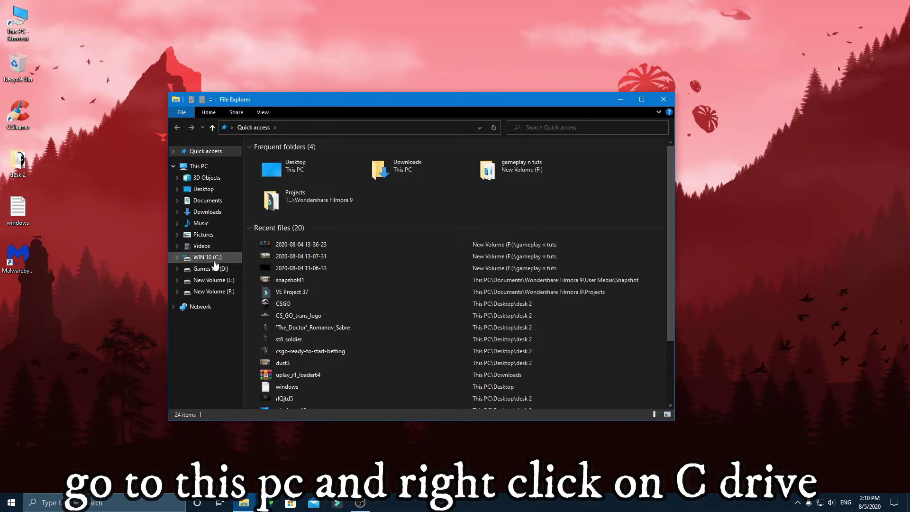
click(214, 260)
right_click(214, 261)
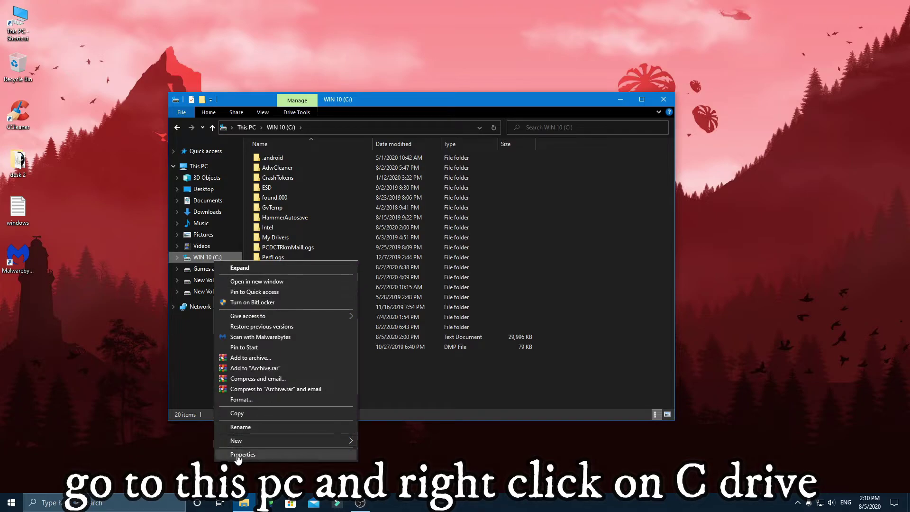
click(264, 455)
drag(339, 257, 427, 136)
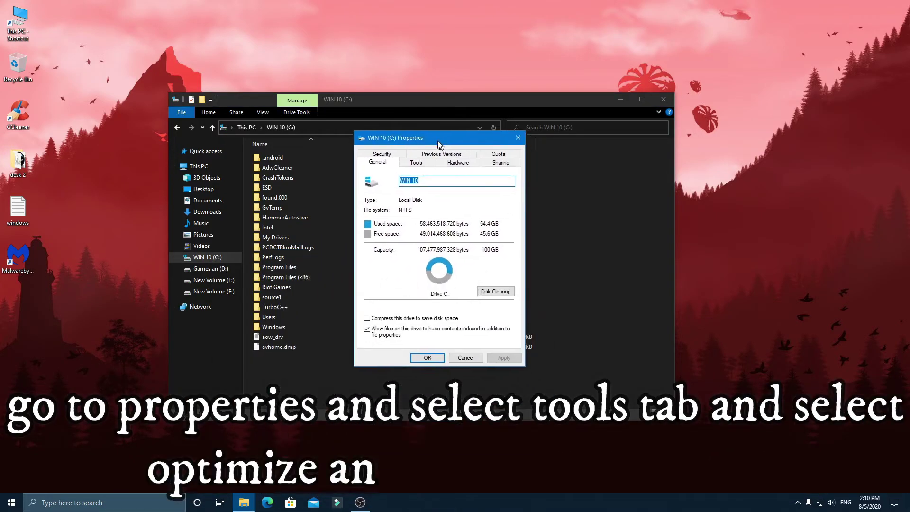
click(423, 163)
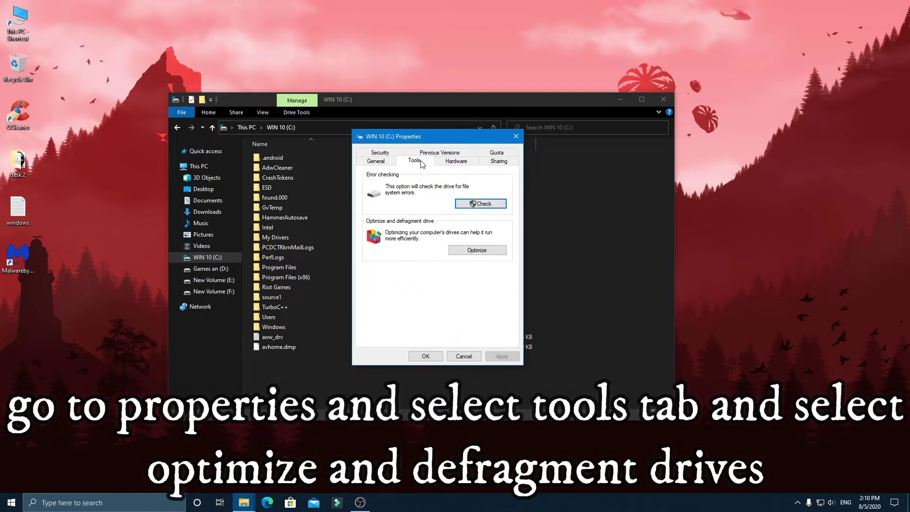
click(476, 250)
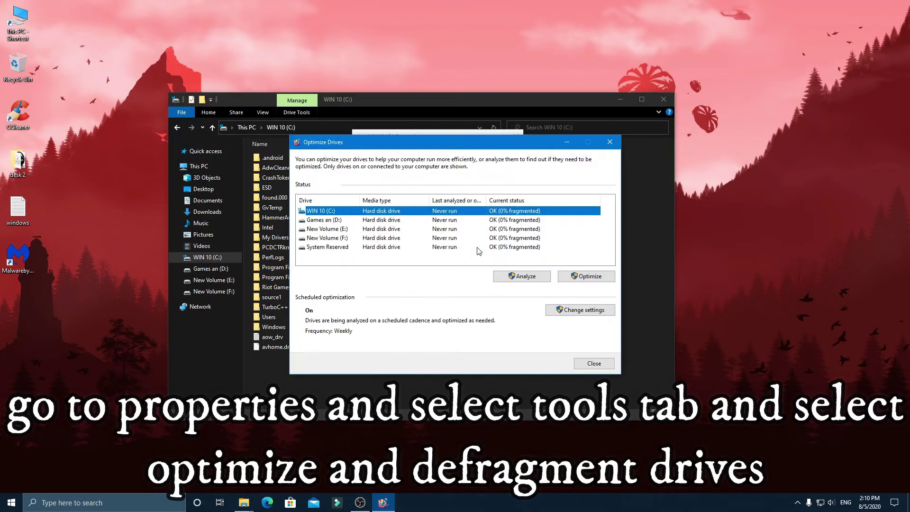
drag(418, 141, 422, 116)
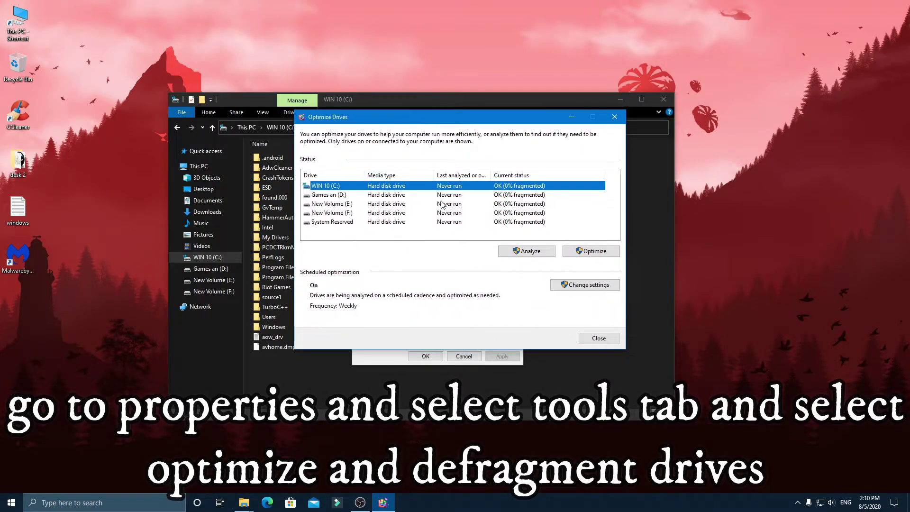
Optimize the Games an (D:) drive, then close the optimization tool, the drive properties and File Explorer
click(409, 195)
click(591, 251)
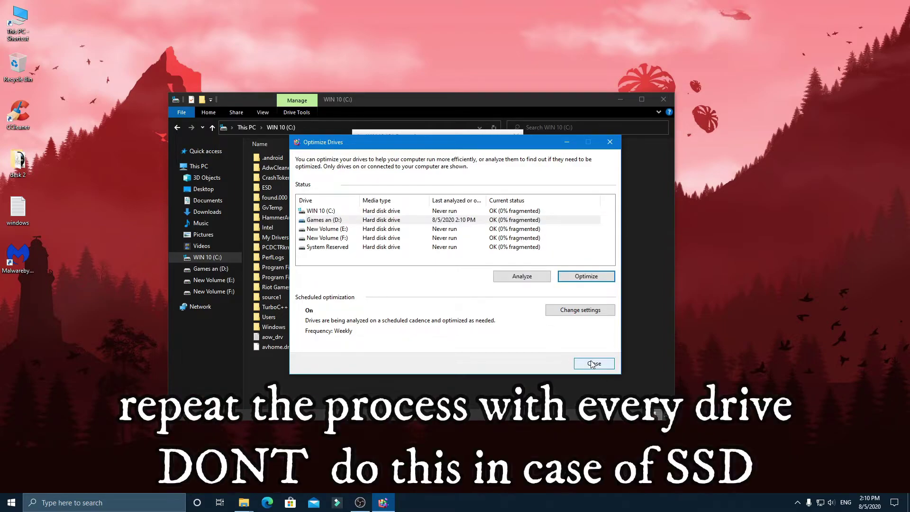
click(594, 363)
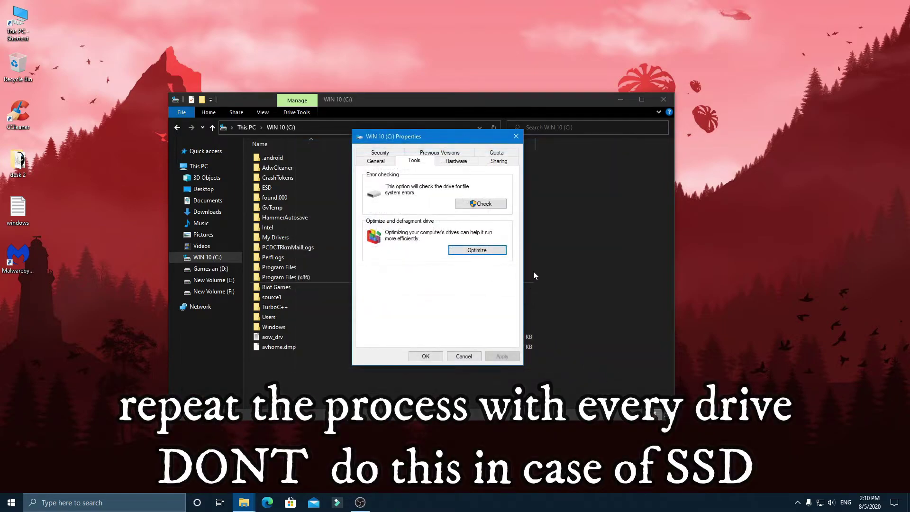
click(435, 360)
click(663, 99)
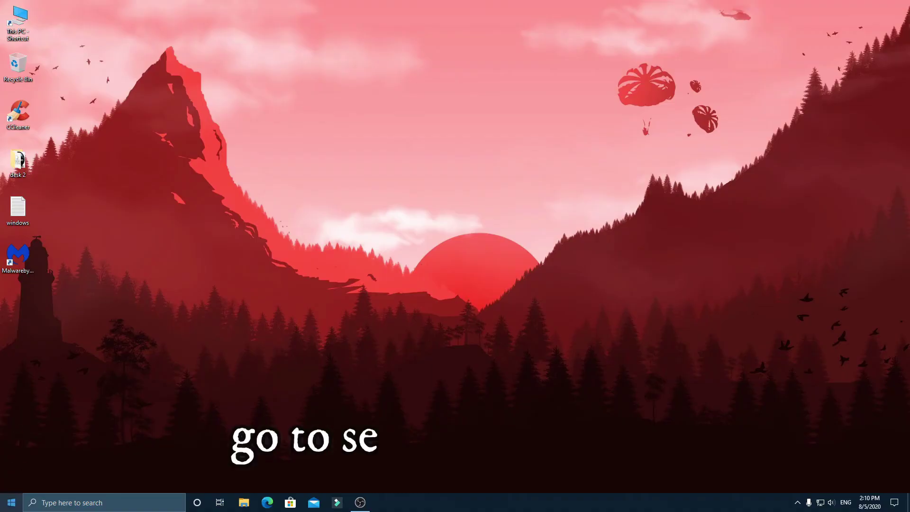
Open the Graphics settings from the Gaming section of Windows Settings
click(11, 502)
click(11, 458)
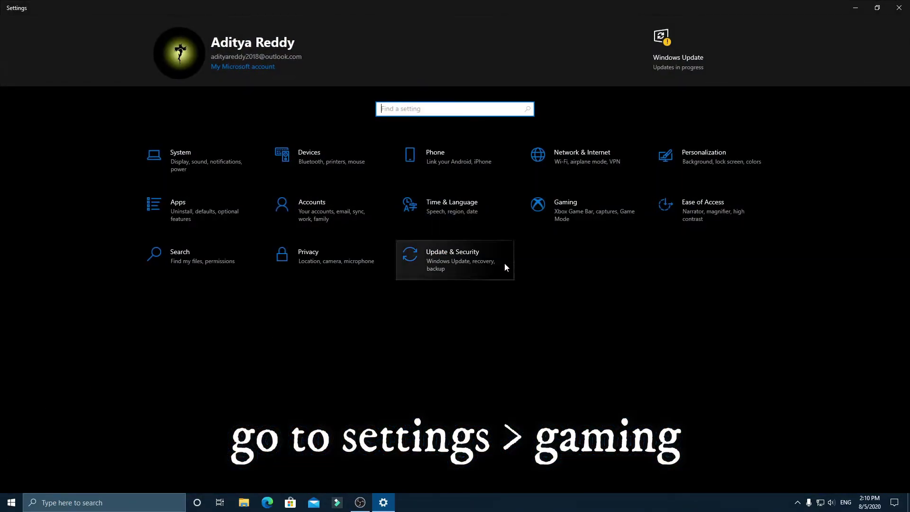
click(556, 205)
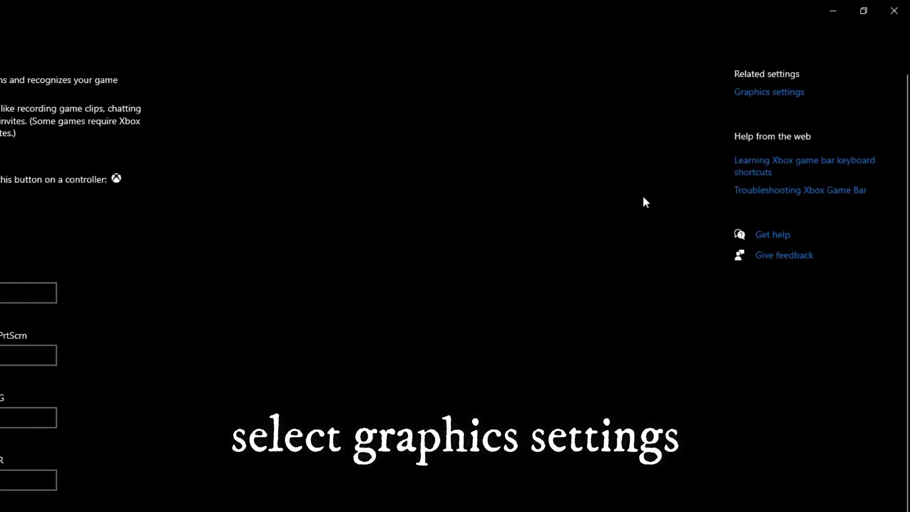
click(780, 93)
Add BatmanOrigins.exe from D:\Batman - Arkham Origins\Binaries\Win32 to the graphics performance preference list
click(38, 218)
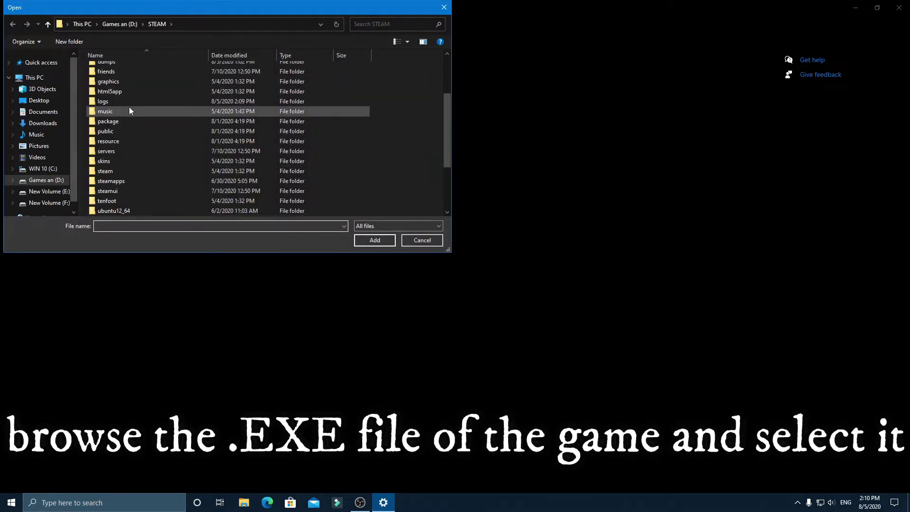
click(46, 180)
double_click(123, 81)
double_click(124, 65)
double_click(121, 74)
click(122, 79)
click(374, 240)
Add GTA5.exe from D:\Games\GTAV to the graphics performance preference list
key(Return)
click(120, 25)
double_click(106, 98)
double_click(108, 69)
click(105, 119)
click(375, 240)
Add GTAVLauncher.exe and PlayGTAV.exe from the GTAV folder to the graphics performance preference list
key(Return)
double_click(178, 129)
key(Return)
click(110, 138)
click(374, 240)
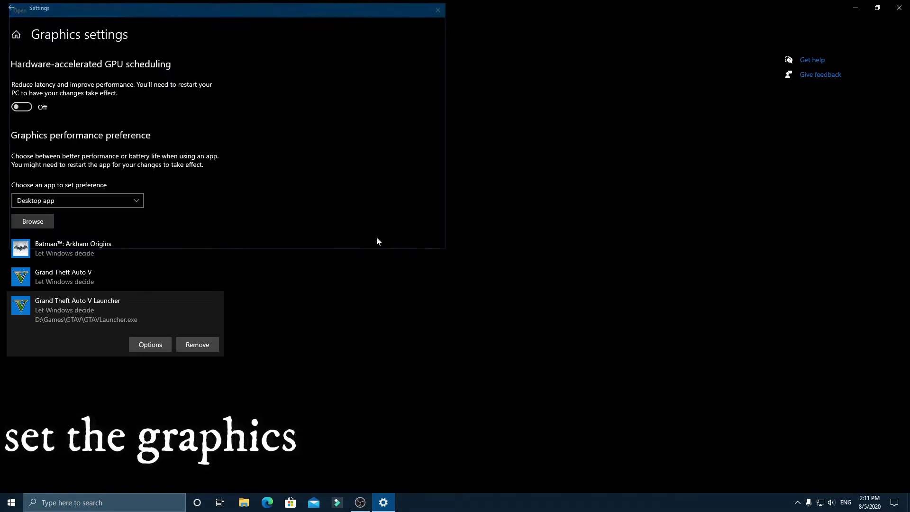
Set the graphics preference of Batman: Arkham Origins and Grand Theft Auto V to High performance
click(138, 258)
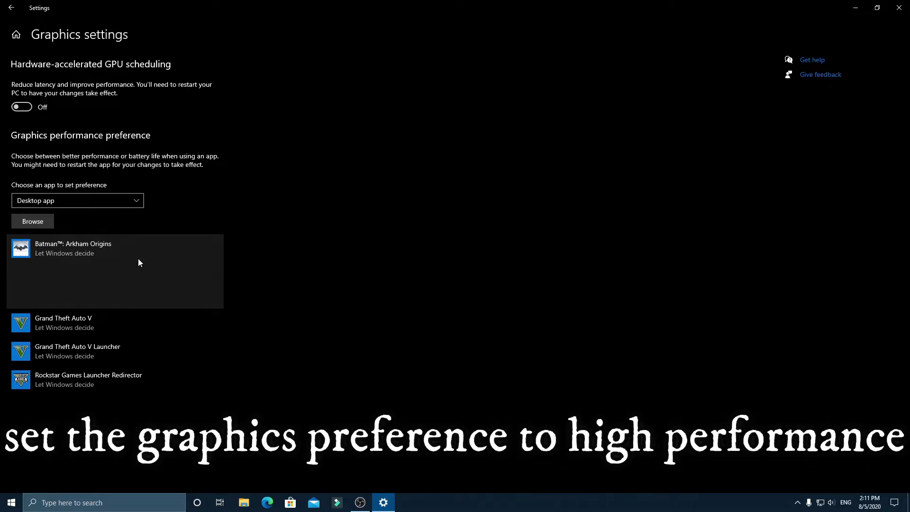
click(150, 297)
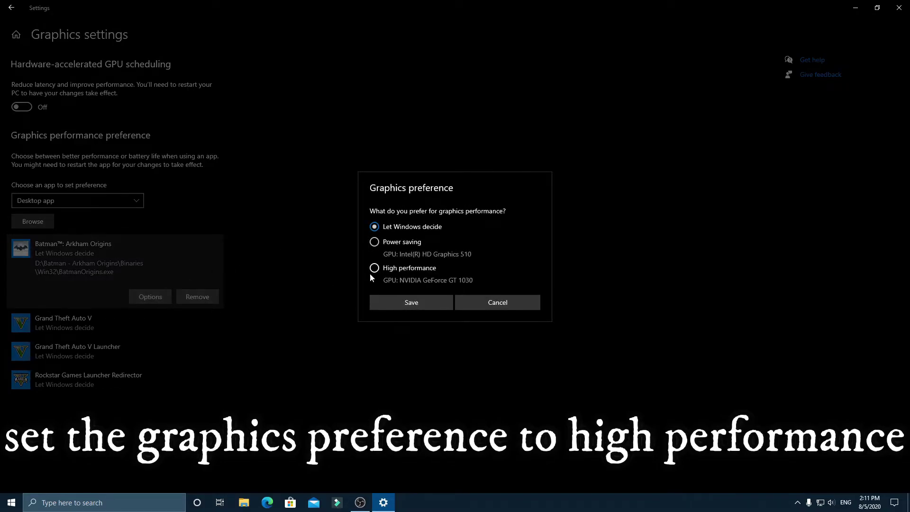
click(408, 302)
click(104, 328)
click(153, 320)
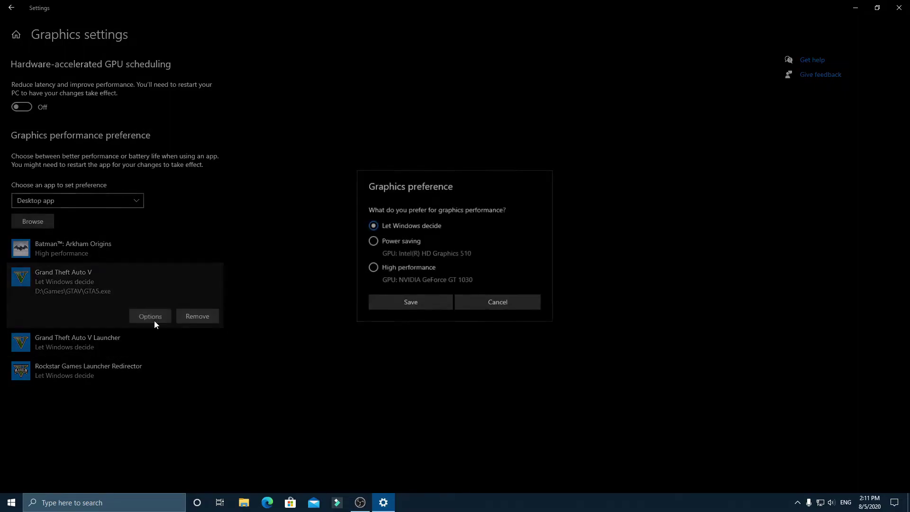
click(412, 302)
Set Grand Theft Auto V Launcher and Rockstar Games Launcher Redirector to High performance, then close Settings
click(133, 342)
click(150, 346)
click(374, 268)
click(409, 304)
click(162, 364)
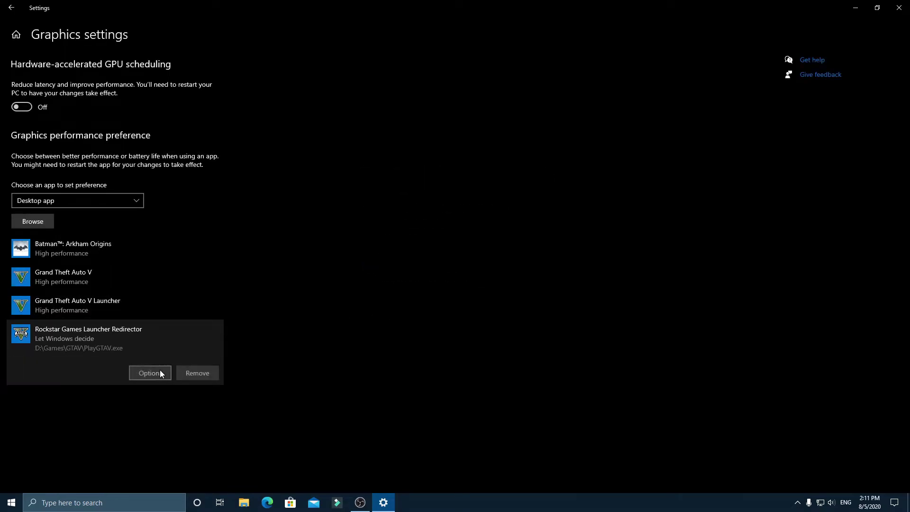
click(148, 373)
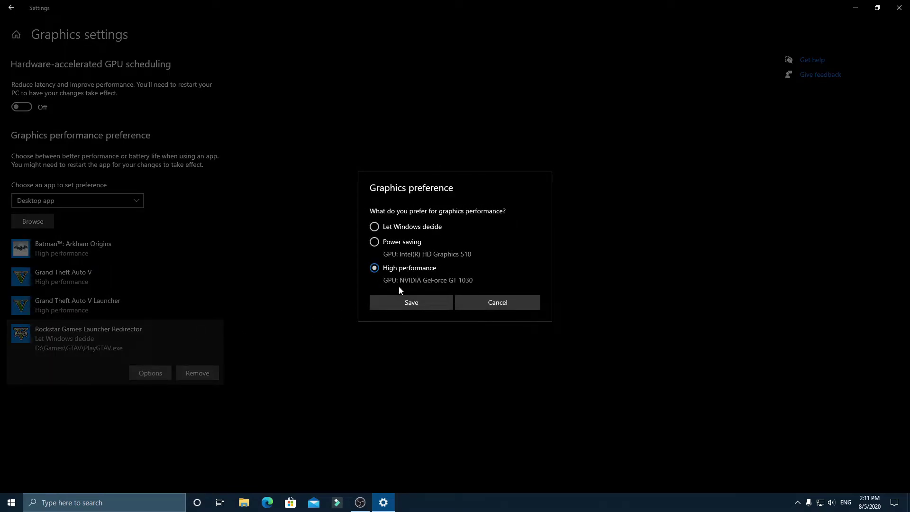
click(410, 302)
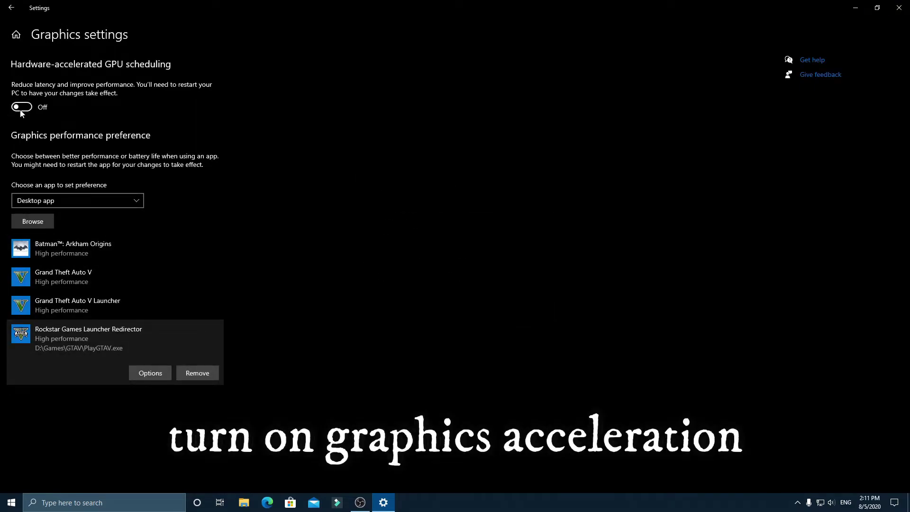
click(2, 11)
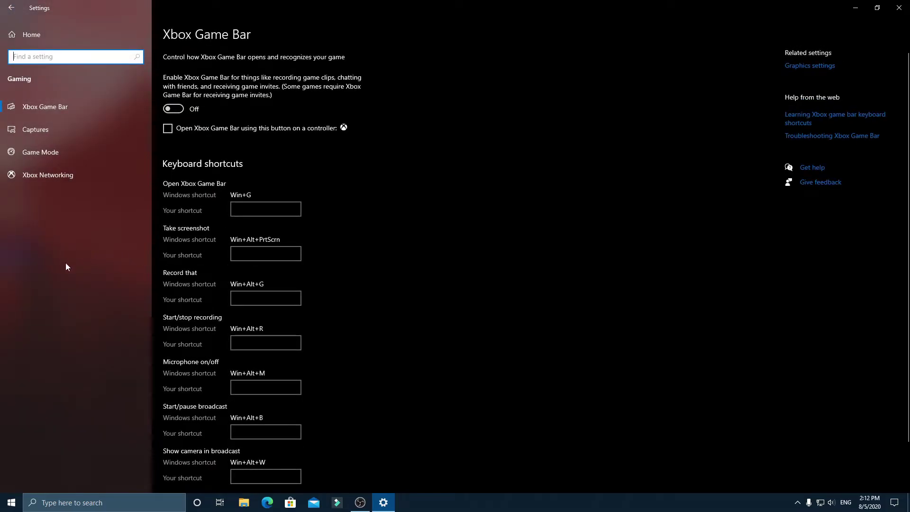
click(898, 7)
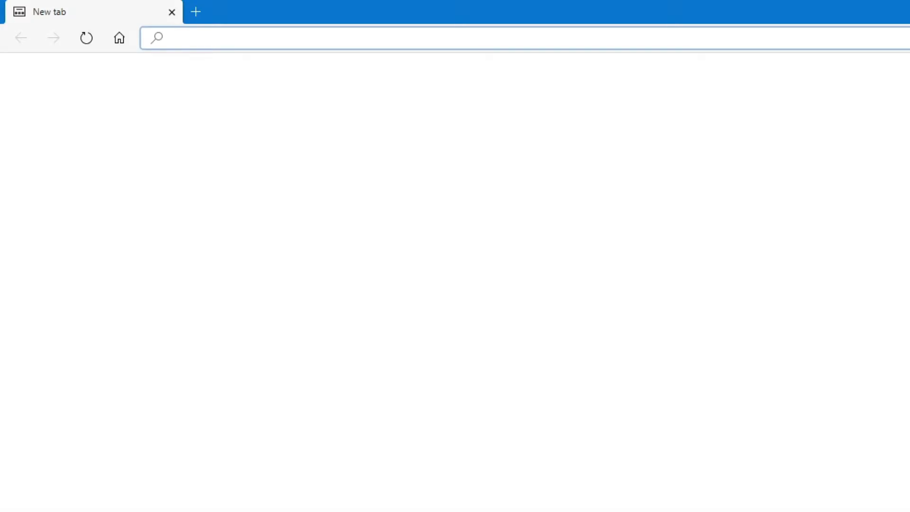
Search the web in Edge for "intel software update assistant" and open Intel's Driver & Support Assistant page
text(intel)
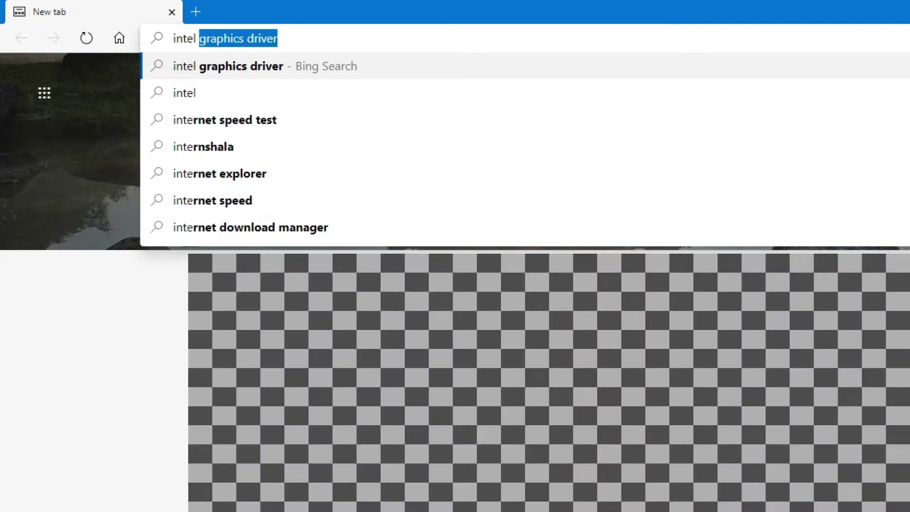
text( soft)
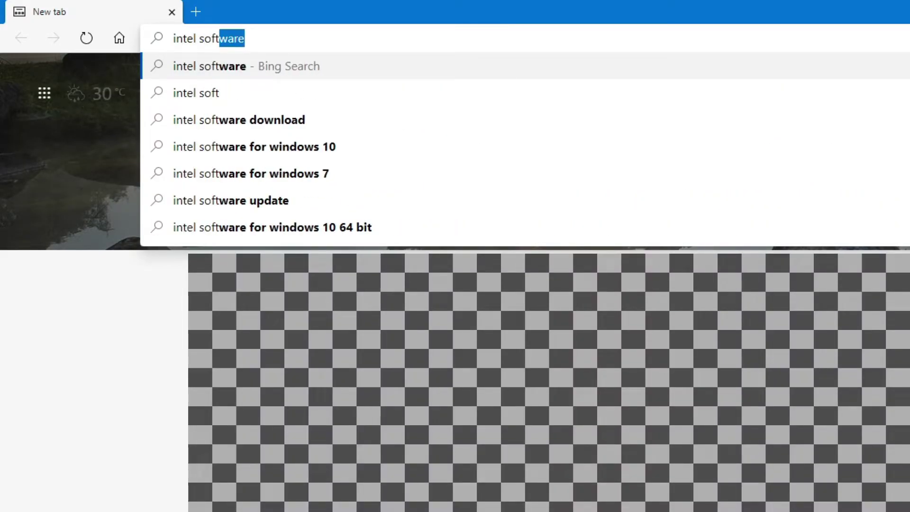
text(ware updT)
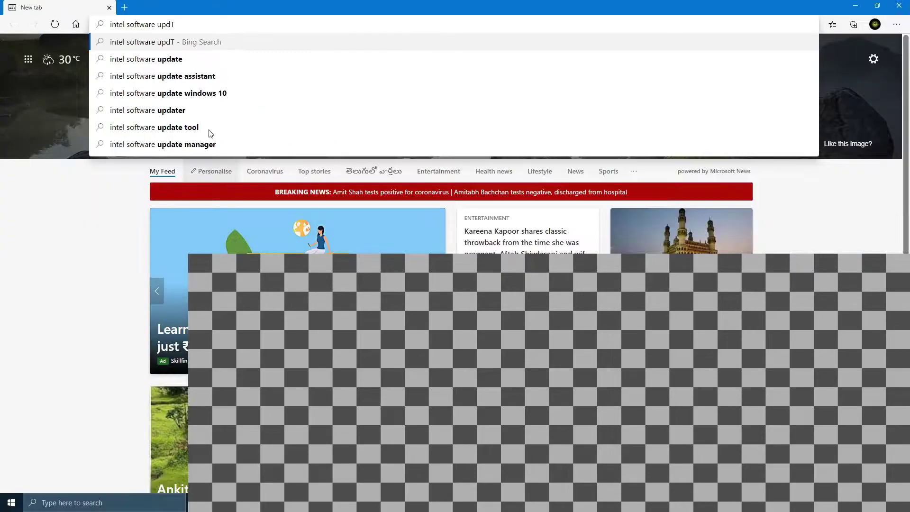
click(332, 123)
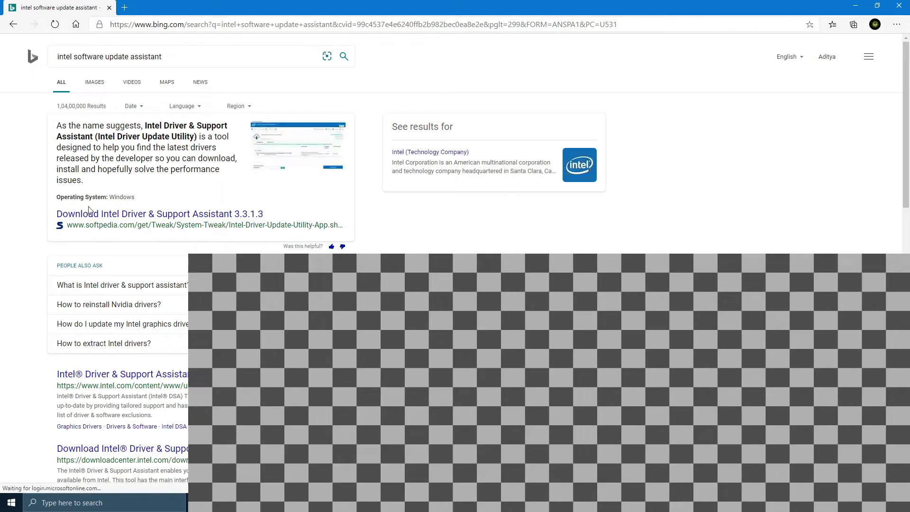
scroll(129, 291, down, 3)
click(148, 194)
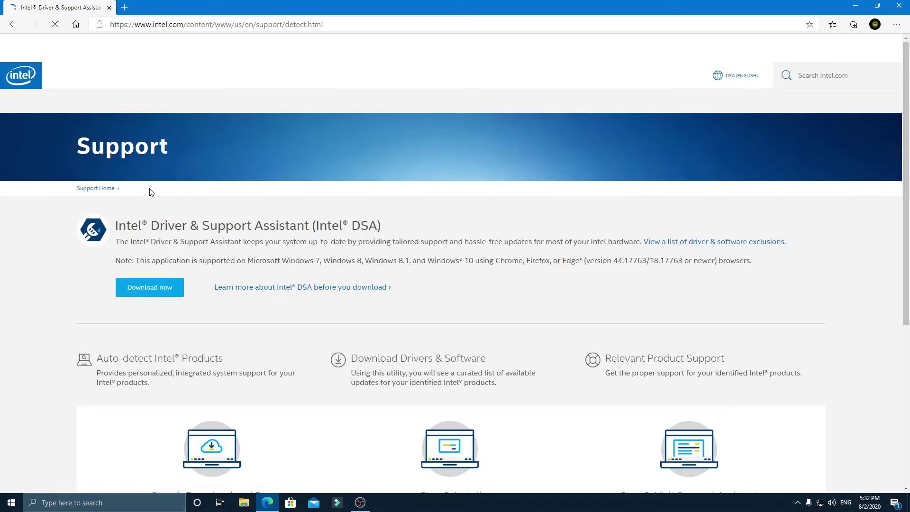
Review the PC's devices and drivers listed by Intel Driver & Support Assistant, including the Intel HD Graphics 510 details
scroll(148, 191, down, 4)
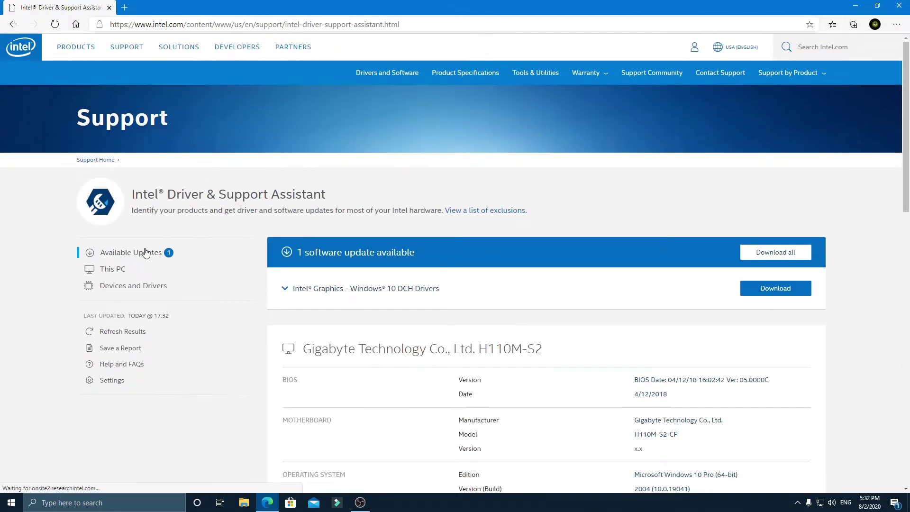
scroll(556, 211, down, 9)
scroll(451, 258, up, 1)
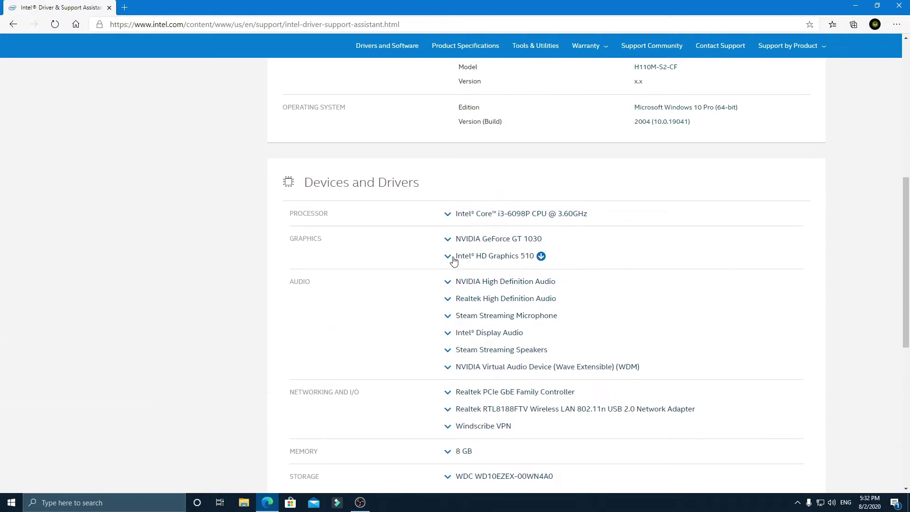
click(450, 257)
click(445, 259)
scroll(484, 277, down, 4)
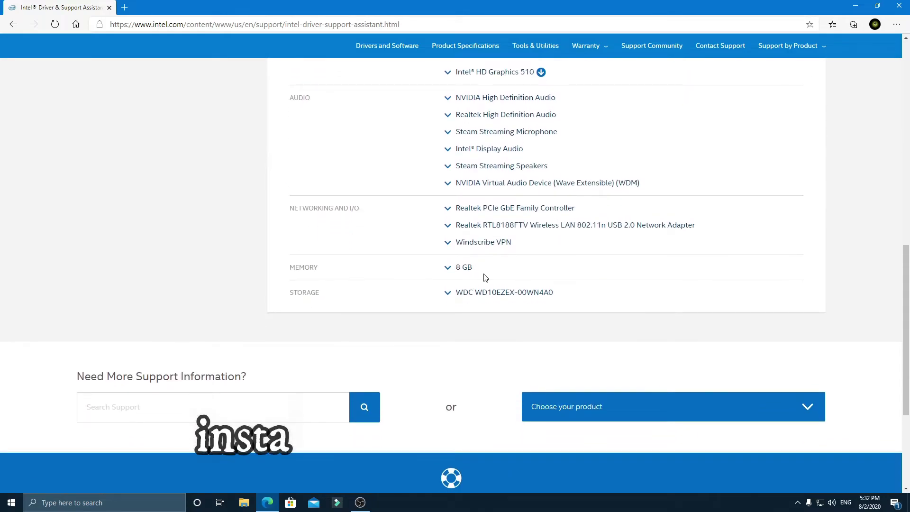
scroll(483, 277, up, 15)
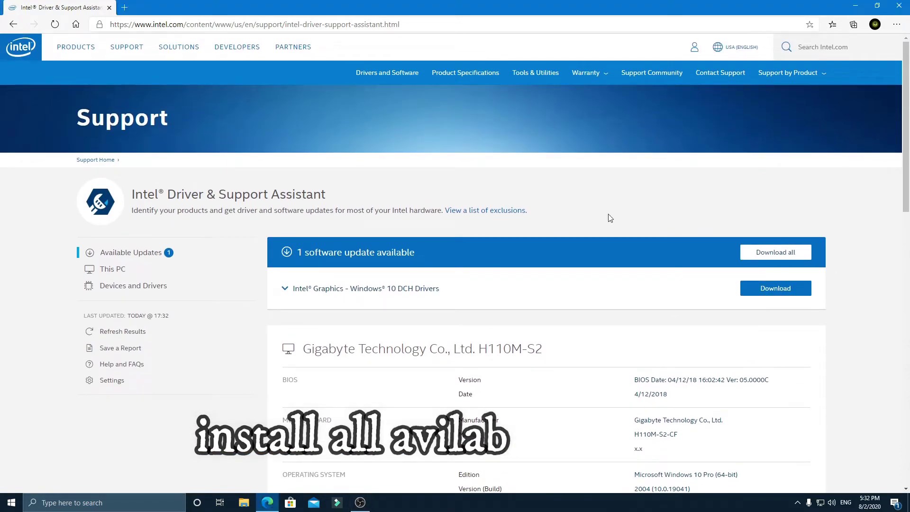
Download the Intel Graphics - Windows 10 DCH Drivers update and run its installation through the setup program
click(767, 293)
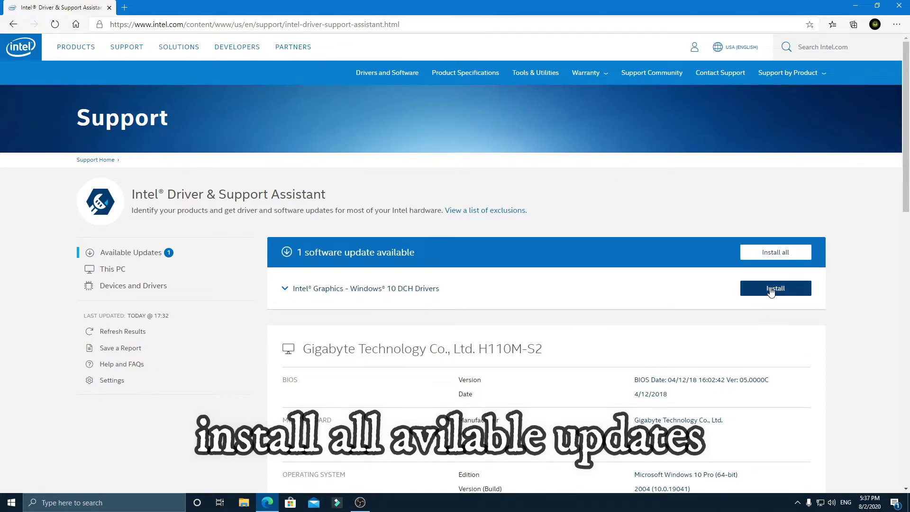
click(770, 290)
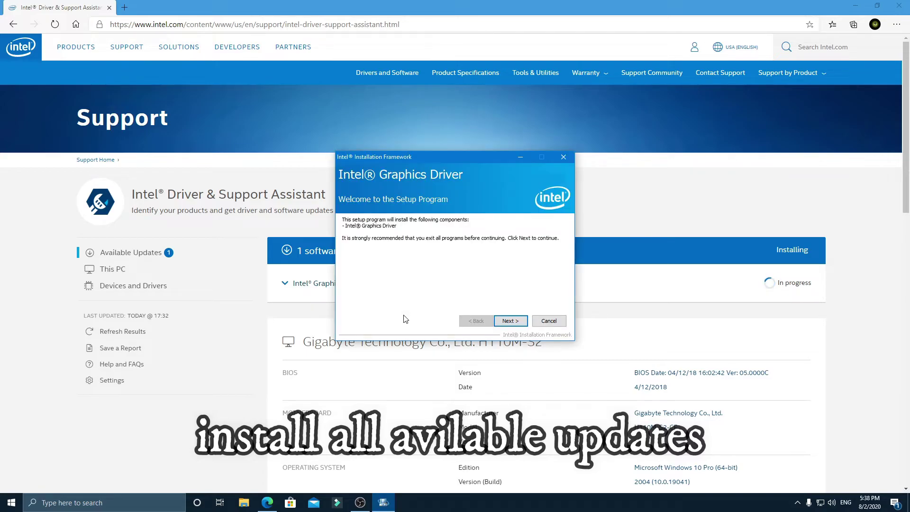
click(512, 322)
click(512, 322)
click(512, 323)
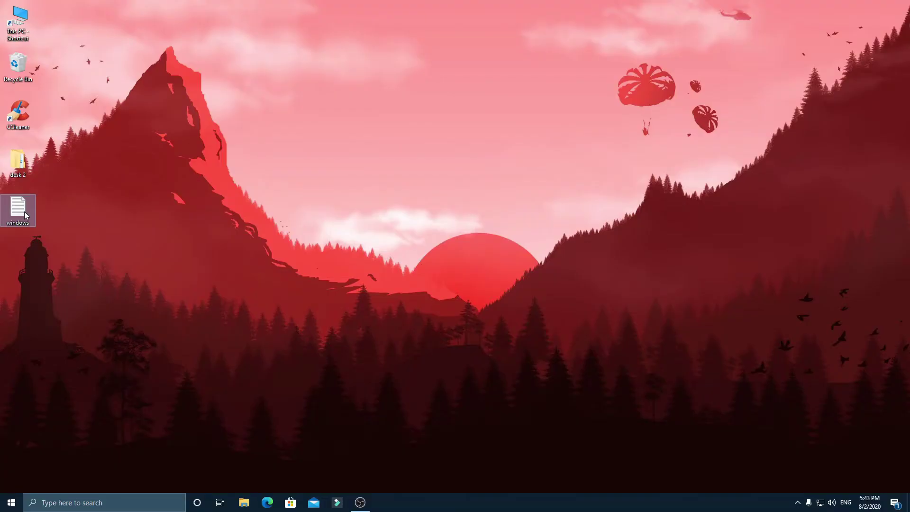
Copy the Quick Cpu link from the windows text file on the desktop and open it in Edge
double_click(24, 212)
drag(389, 98, 181, 99)
key(ctrl+c)
click(267, 503)
right_click(138, 25)
click(166, 124)
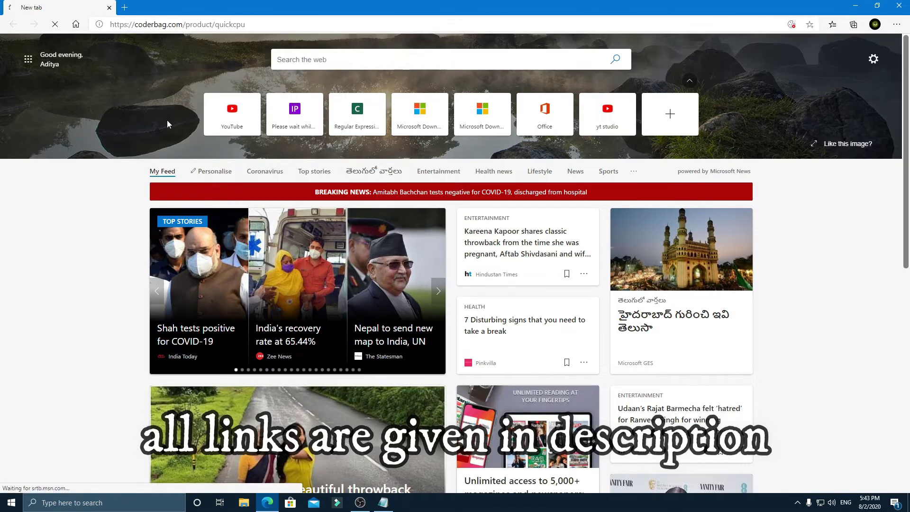
Download Quick CPU x64 from the coderbag.com product page
scroll(331, 220, down, 15)
scroll(331, 219, down, 15)
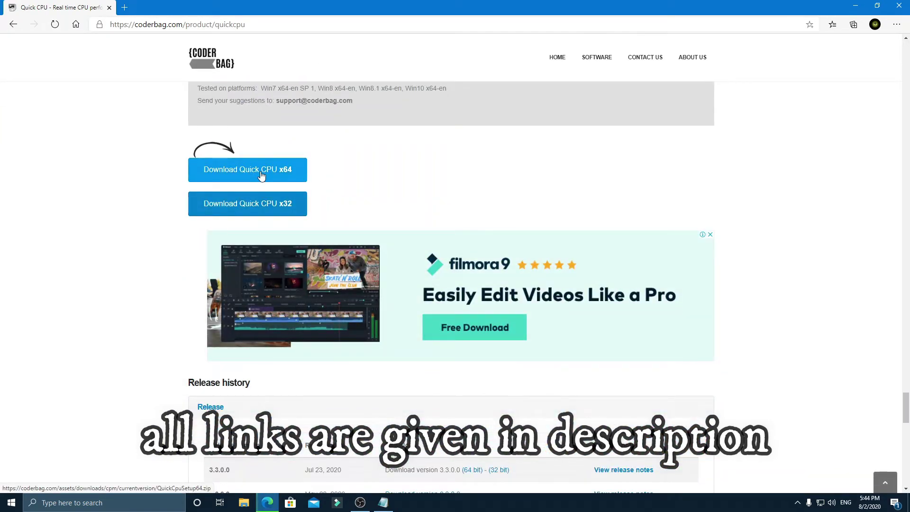
click(261, 175)
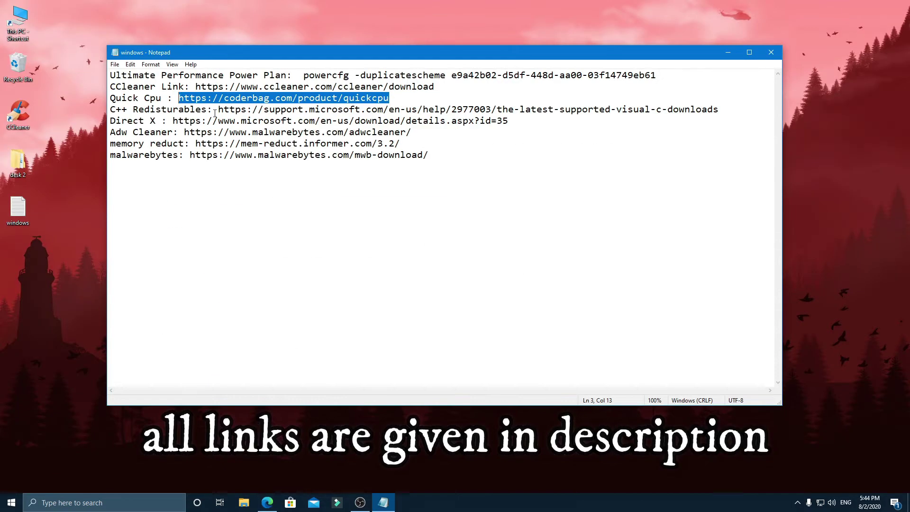
Open the C++ redistributables link from the text file in a new Edge tab and download the x64 Visual C++ redistributable
drag(218, 109, 718, 109)
right_click(693, 117)
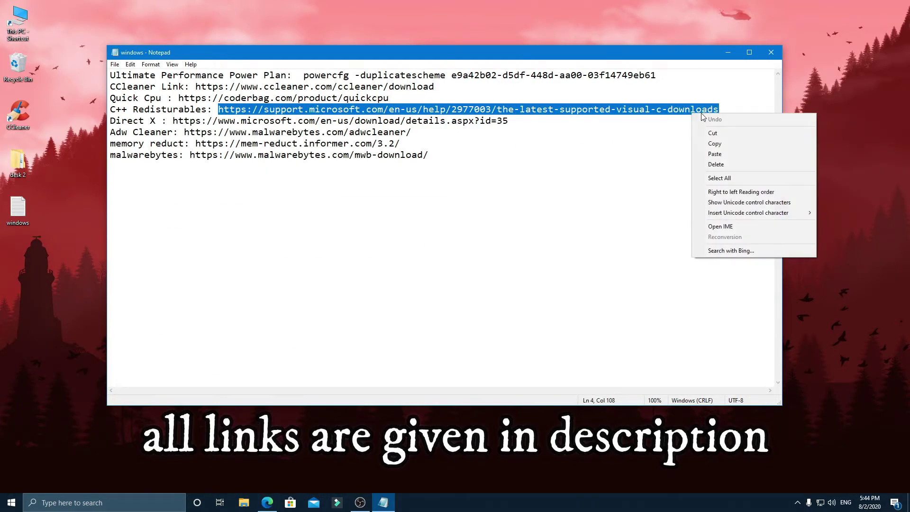
click(714, 143)
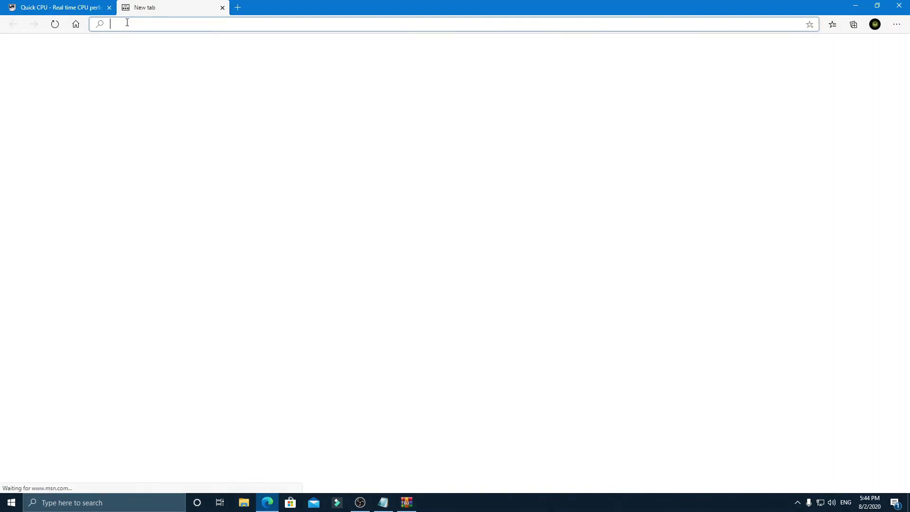
key(ctrl+v)
key(Return)
mouse_move(413, 507)
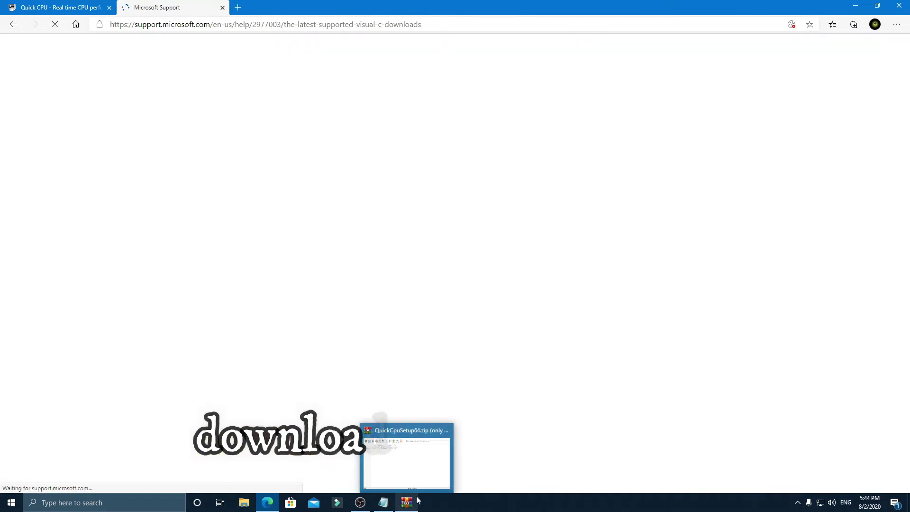
scroll(254, 274, down, 4)
click(254, 260)
Open the Direct X link from the text file in a new Edge tab and download the DirectX End-User Runtime Web Installer
click(383, 502)
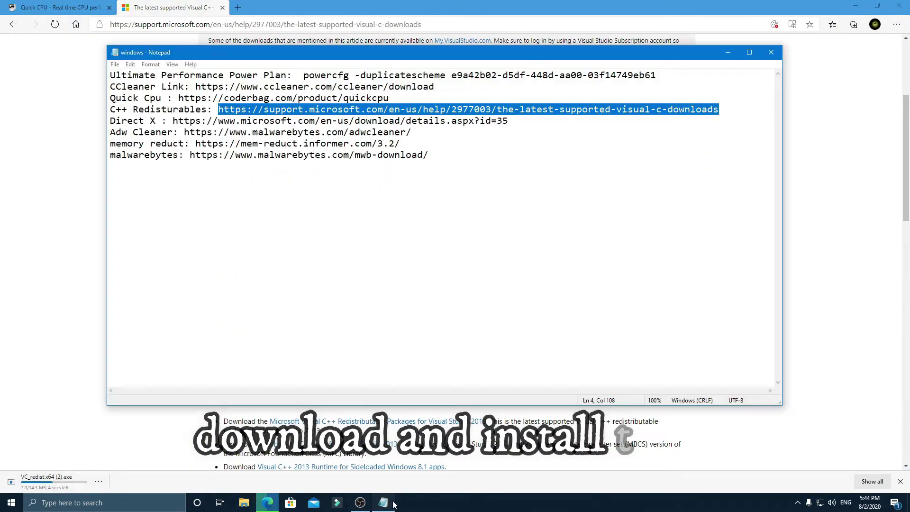
drag(173, 118, 507, 118)
right_click(484, 116)
click(505, 143)
key(alt+Tab)
key(ctrl+t)
right_click(207, 24)
click(292, 131)
click(474, 263)
scroll(244, 333, down, 3)
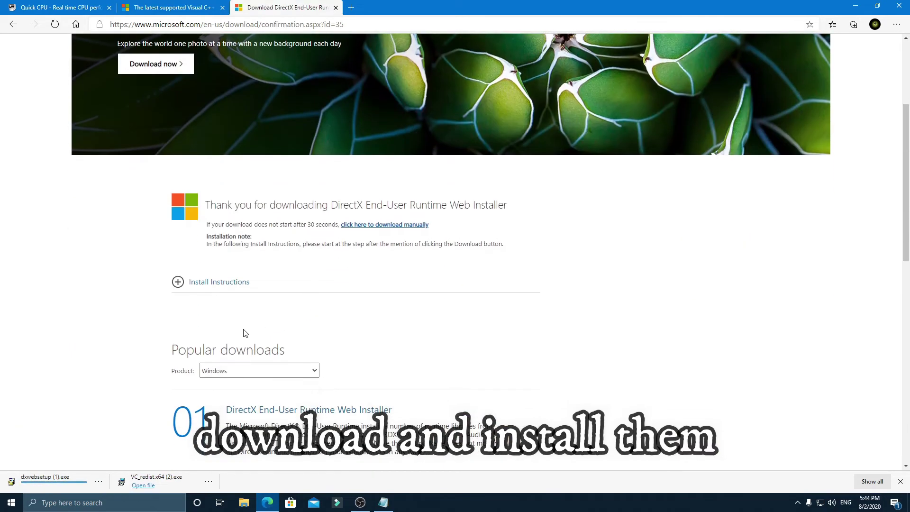
Open the Adw Cleaner link from the windows text file in a new Edge tab and download AdwCleaner
scroll(244, 333, up, 3)
click(383, 502)
drag(184, 132, 411, 132)
right_click(398, 132)
click(417, 159)
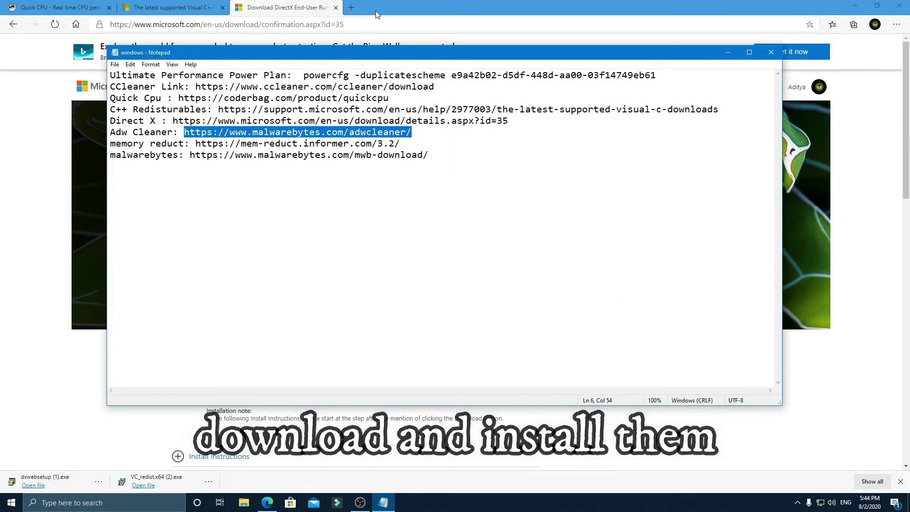
click(350, 7)
right_click(244, 25)
click(281, 130)
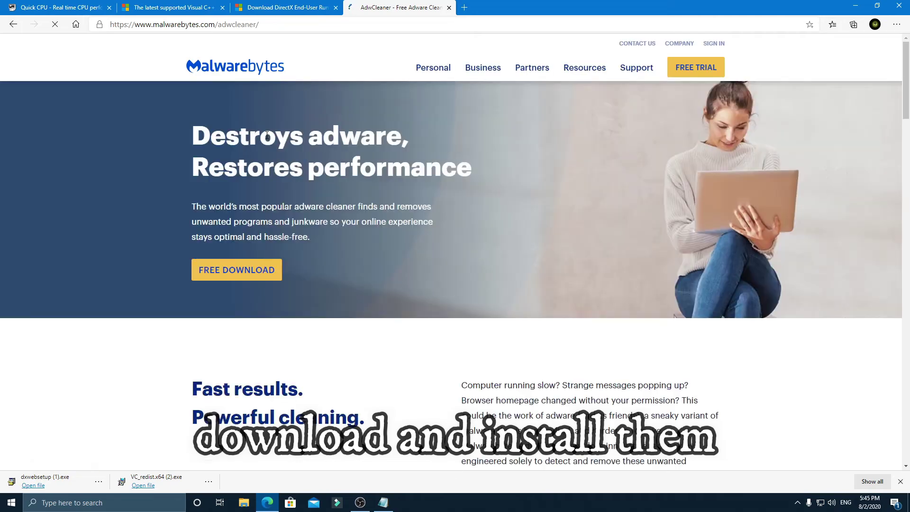
click(224, 274)
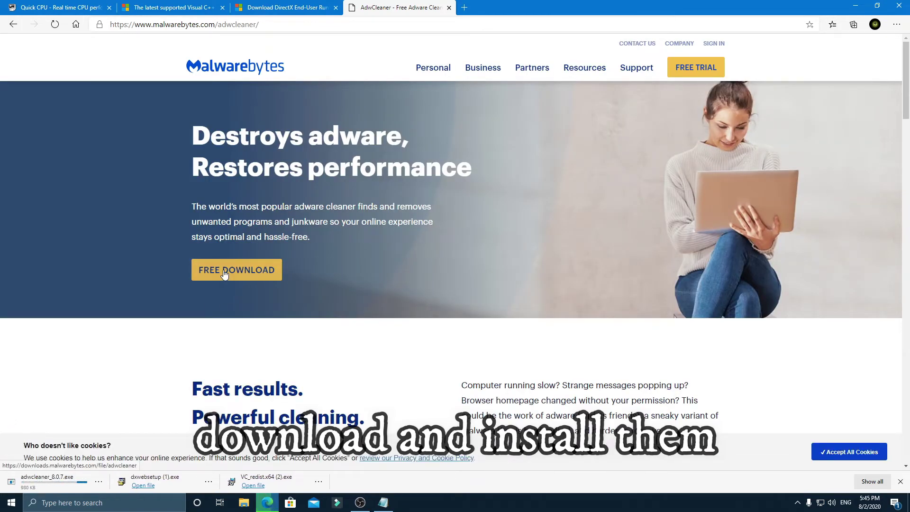
Open the memory reduct link from the windows text file in a new Edge tab and download Mem Reduct
click(383, 502)
drag(194, 144, 405, 144)
right_click(379, 144)
click(417, 171)
click(457, 6)
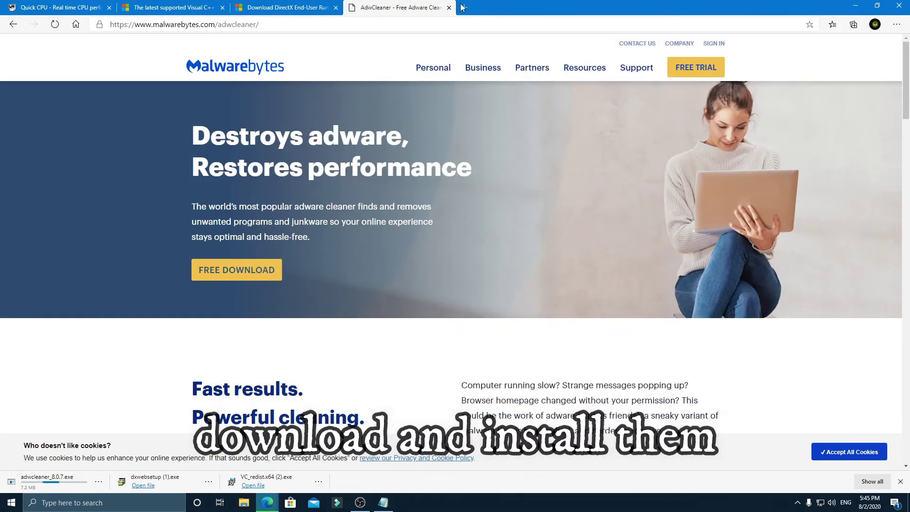
click(463, 7)
right_click(197, 24)
click(234, 130)
scroll(579, 264, down, 4)
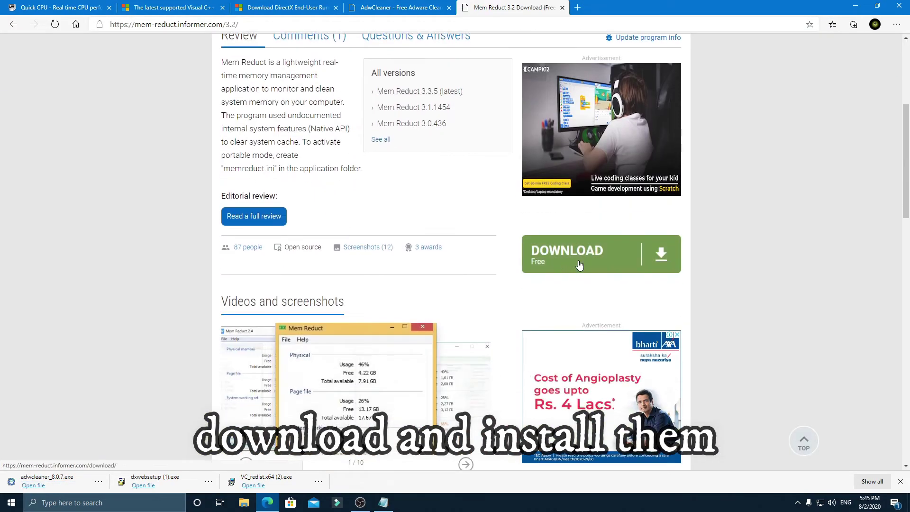
click(580, 265)
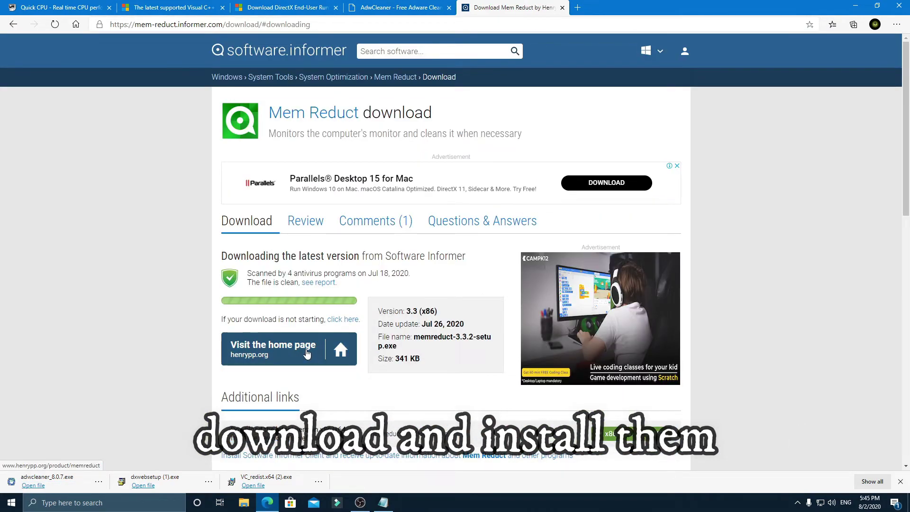
Open the malwarebytes link from the windows text file in a new Edge tab and download the Malwarebytes installer
click(383, 503)
drag(190, 155, 429, 155)
right_click(411, 160)
click(423, 191)
click(771, 52)
click(577, 8)
right_click(339, 24)
click(348, 129)
scroll(346, 203, down, 1)
click(248, 242)
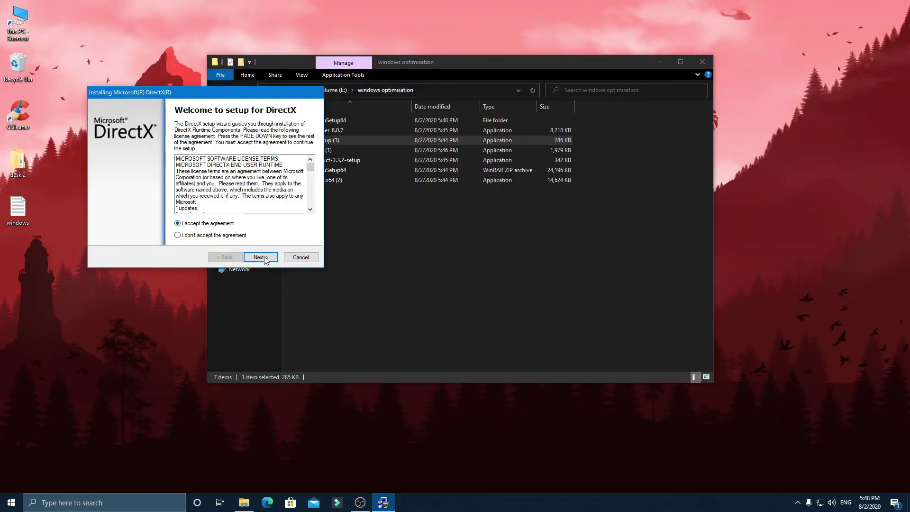
Install the DirectX runtime components and the Microsoft Visual C++ 2015-2019 Redistributable (x64)
click(260, 257)
click(261, 257)
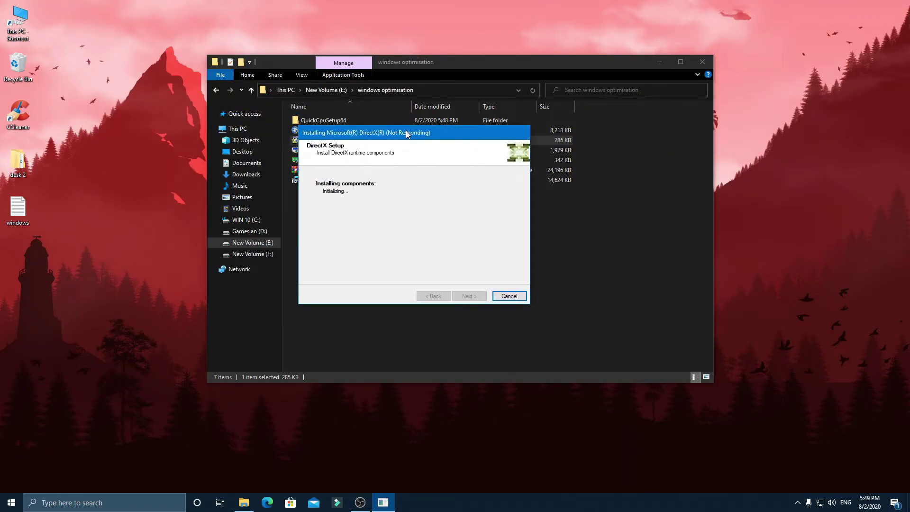
click(470, 298)
double_click(319, 181)
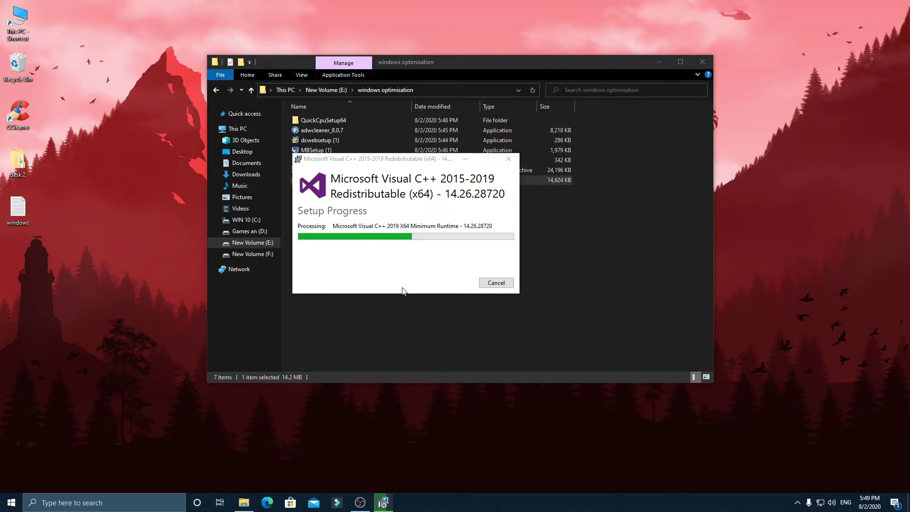
key(Return)
Extract the QuickCpuSetup64 archive in the windows optimisation folder and install Quick CPU from the extracted QuickCpuSetup-3.3.0.0-x64 package
right_click(320, 172)
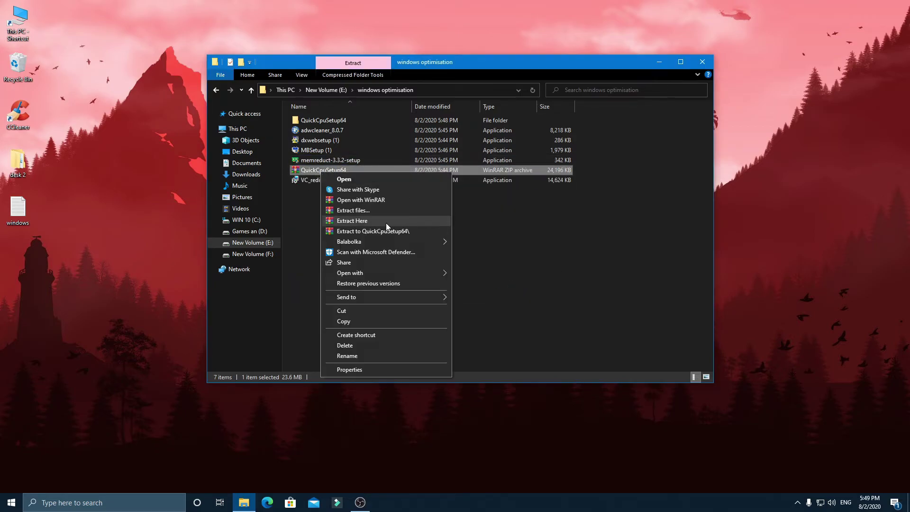
click(386, 223)
double_click(334, 121)
double_click(334, 121)
click(353, 302)
click(504, 325)
click(503, 325)
click(504, 325)
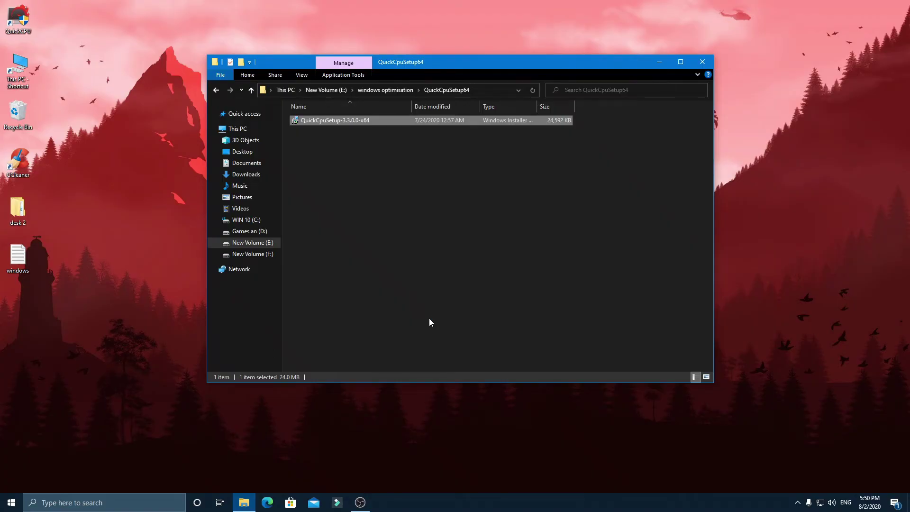
Set the core parking index to 100% for the system power plans in Quick CPU and close the program
click(656, 62)
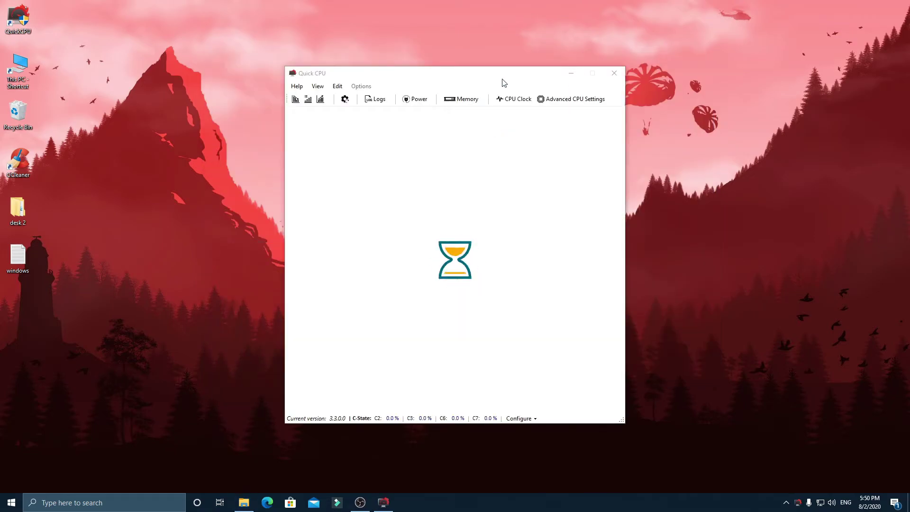
click(382, 191)
click(388, 376)
drag(388, 376, 416, 375)
click(381, 191)
click(379, 208)
click(382, 191)
click(374, 205)
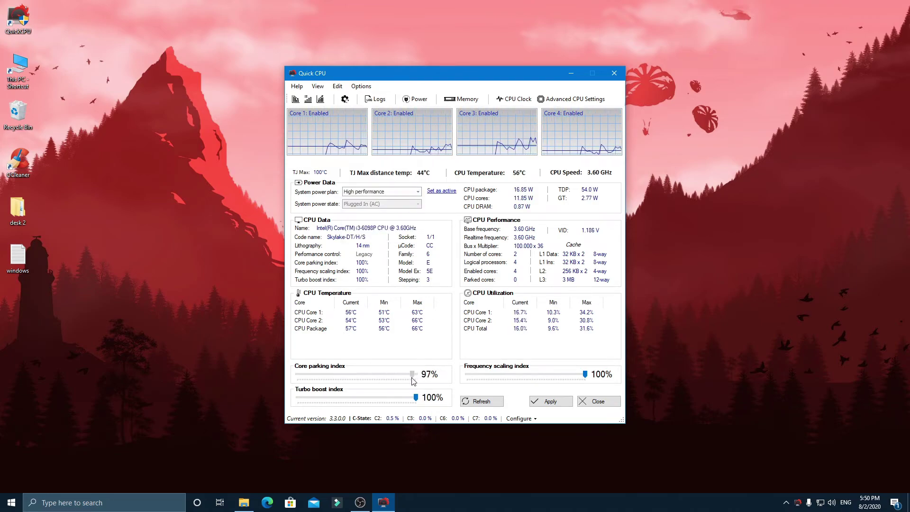
key(Down)
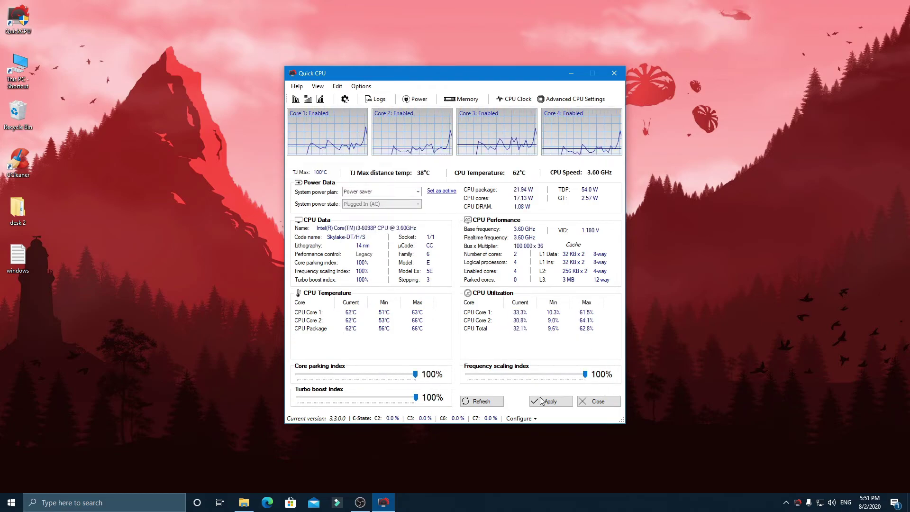
click(598, 401)
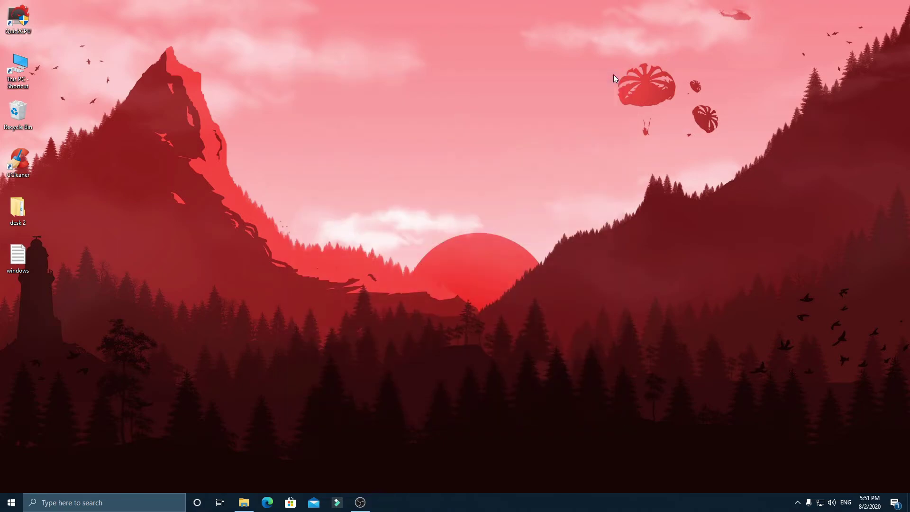
Install Mem Reduct from memreduct-3.3.2-setup in the windows optimisation folder, keeping the default destination C:\Program Files\Mem Reduct
click(244, 502)
click(385, 89)
double_click(342, 161)
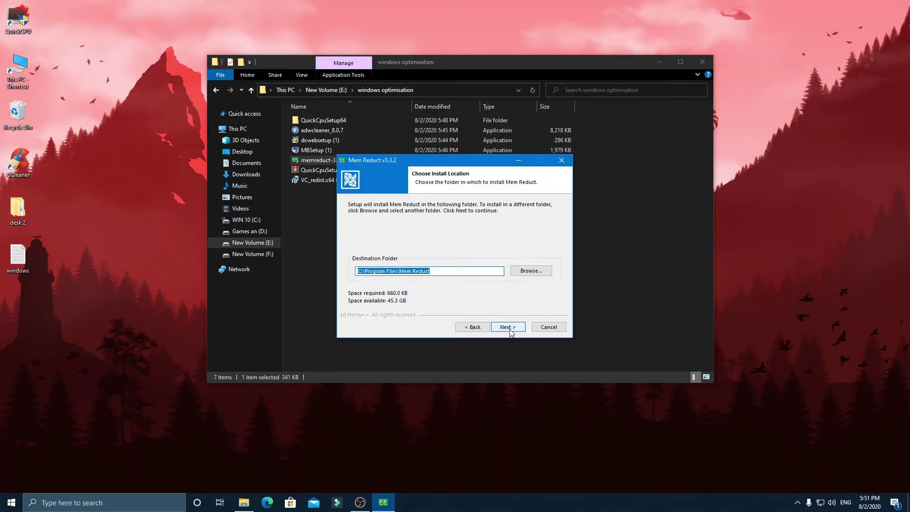
click(505, 325)
click(501, 325)
click(483, 262)
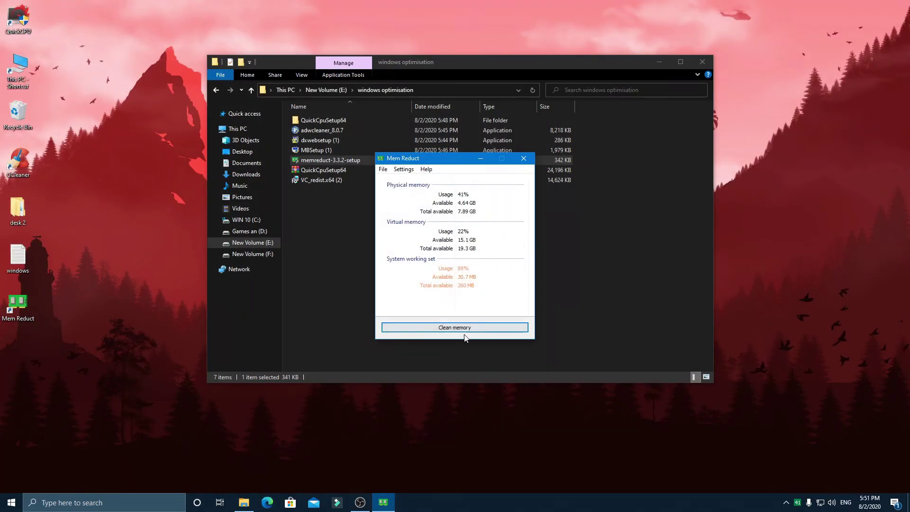
Review Mem Reduct's general and memory cleaning settings, and clean the system memory
click(404, 169)
click(408, 195)
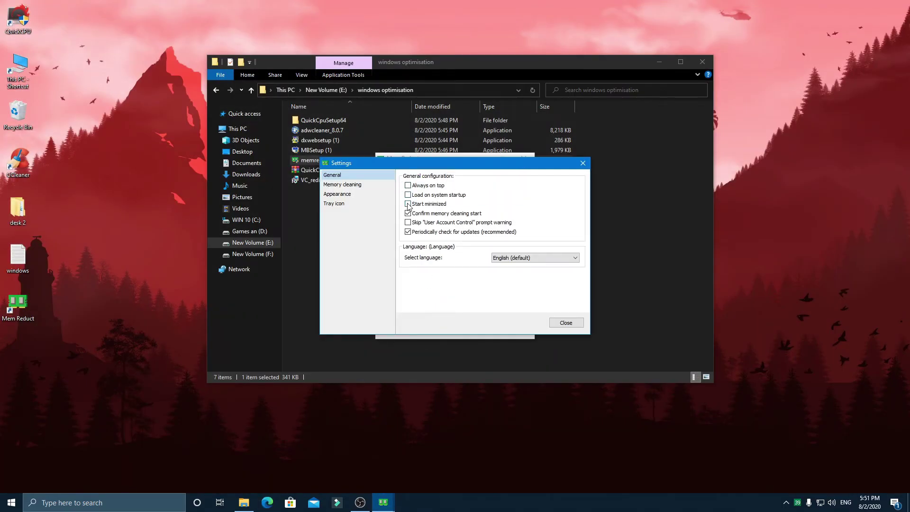
click(356, 184)
click(360, 176)
key(Escape)
click(467, 327)
key(Return)
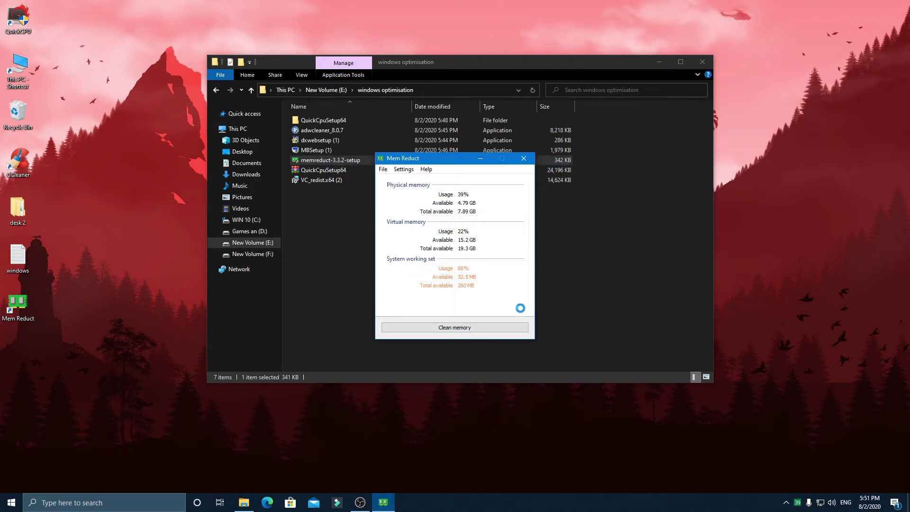
click(480, 158)
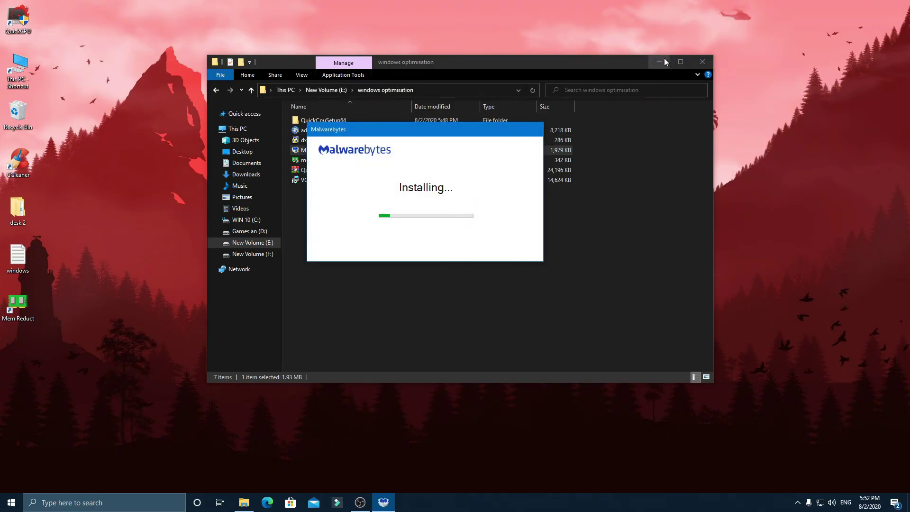
Minimize the installer folder and complete the Malwarebytes welcome setup with the 14-day Premium trial
click(659, 61)
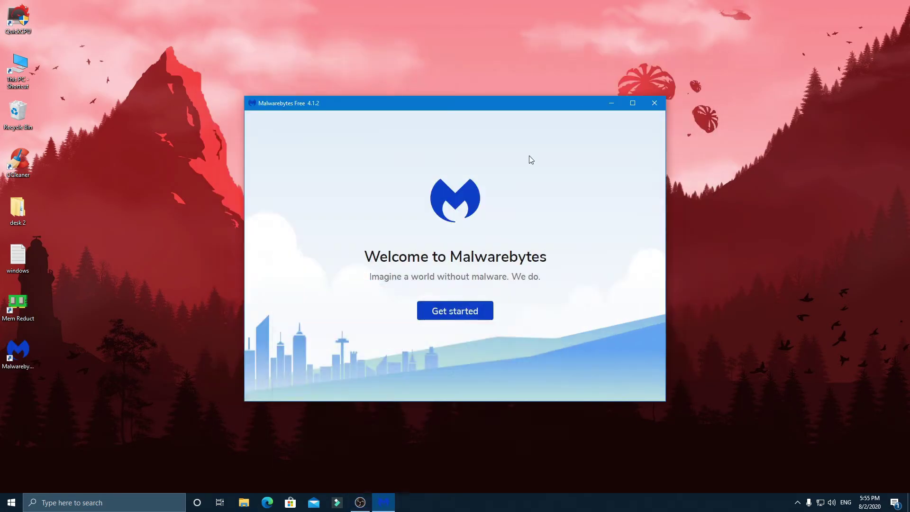
click(469, 313)
click(474, 348)
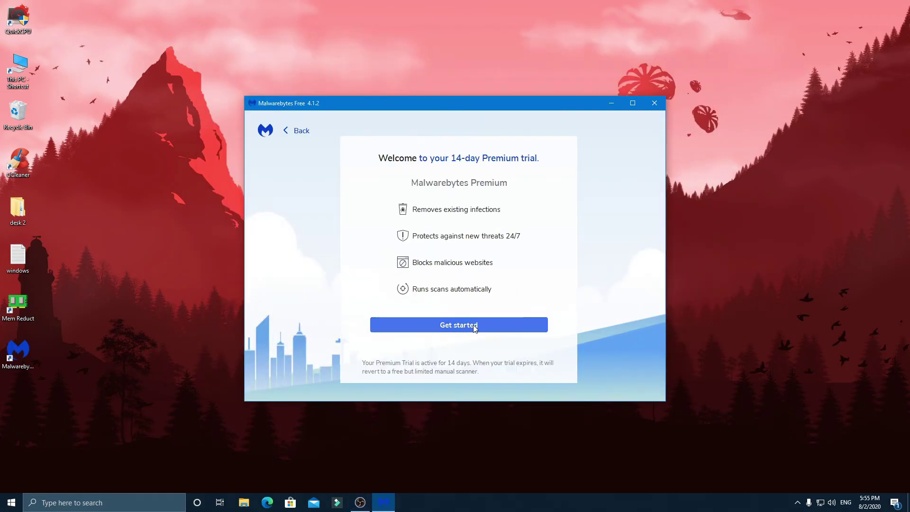
click(475, 327)
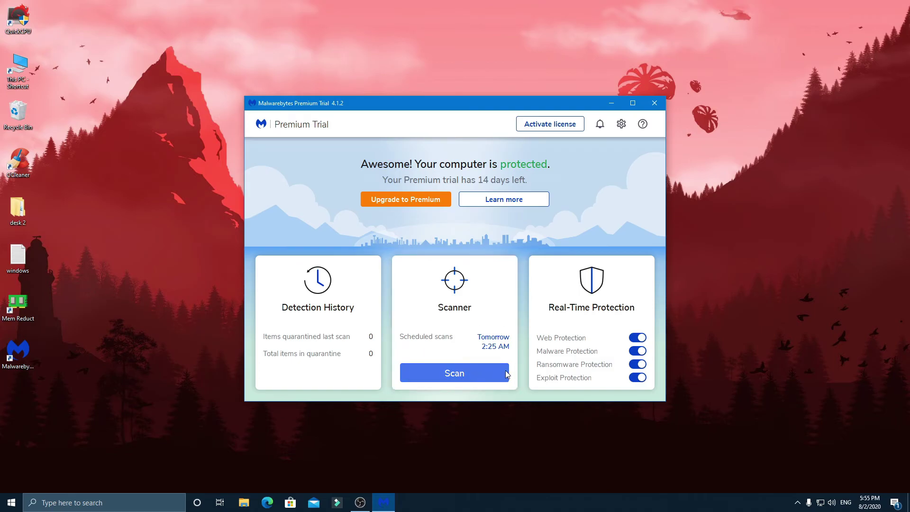
Run a Malwarebytes threat scan and quarantine the detected Adware.InstallCore item
click(477, 371)
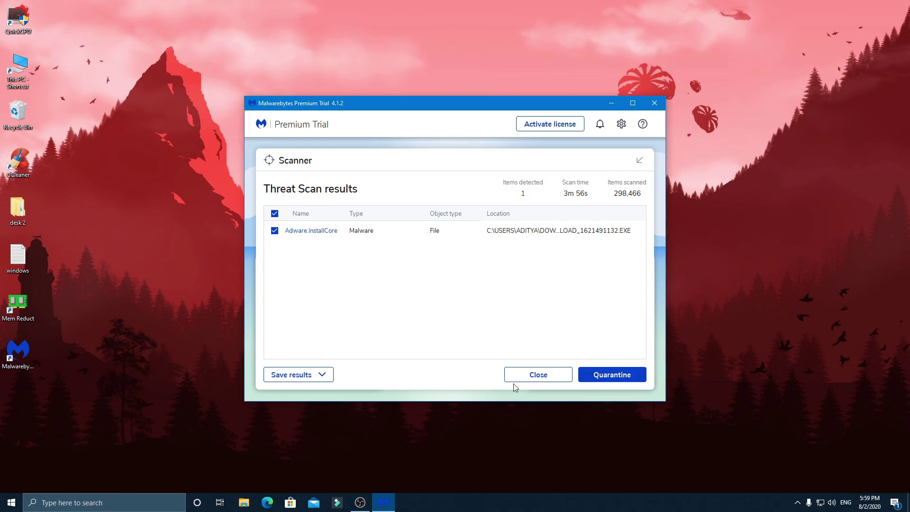
click(630, 375)
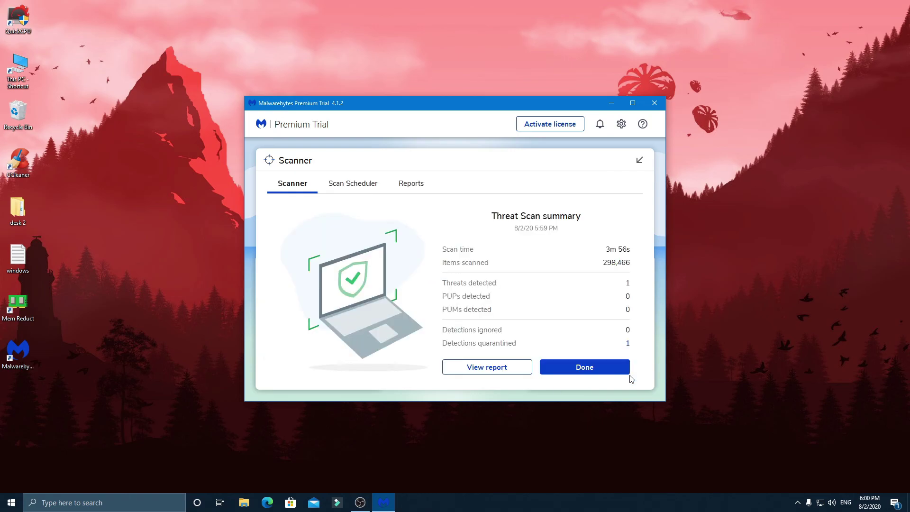
click(639, 160)
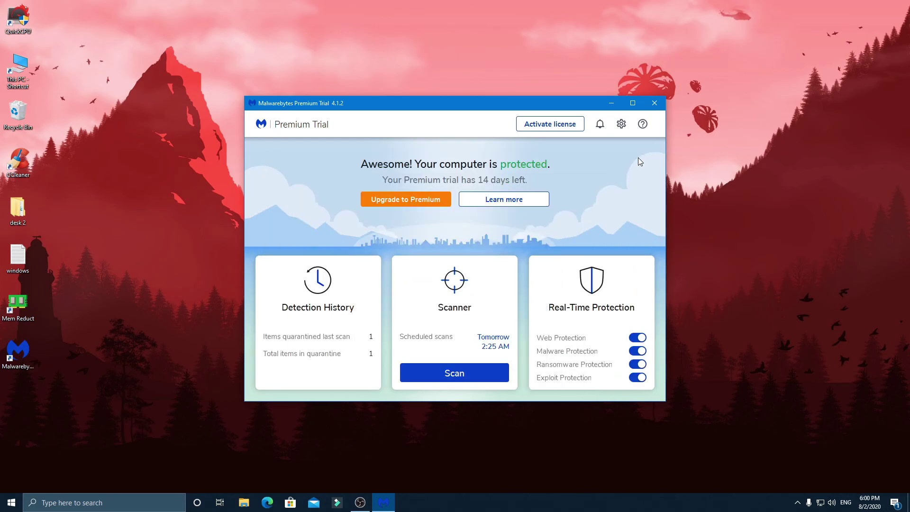
Permanently delete the quarantined Adware.InstallCore item from the detection history and close Malwarebytes
click(309, 349)
click(278, 248)
click(608, 370)
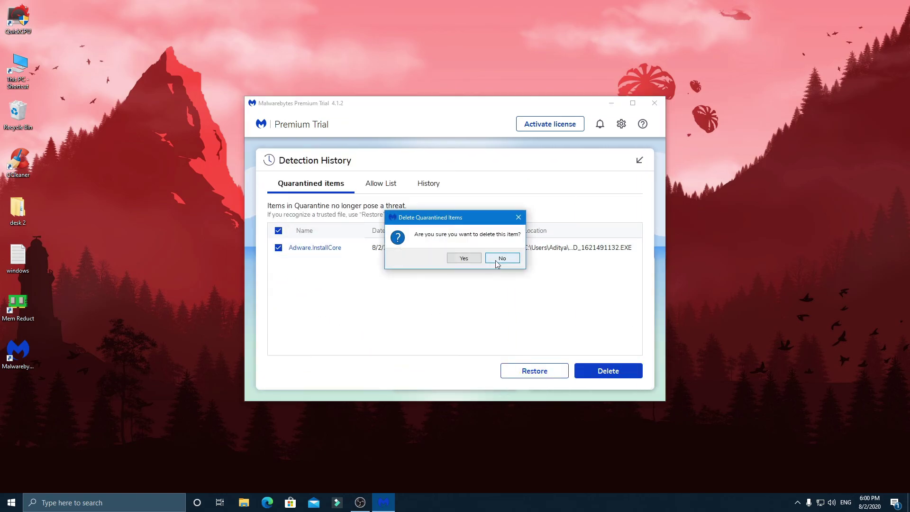
click(466, 258)
click(655, 103)
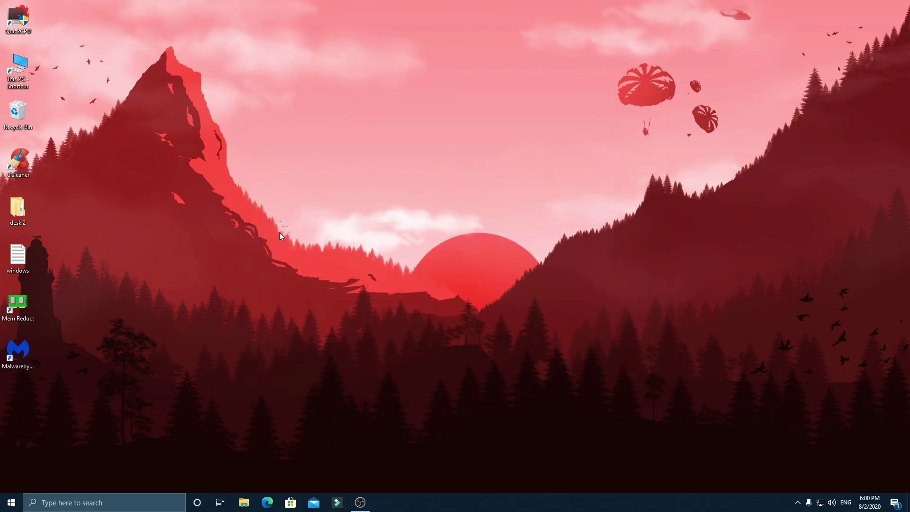
click(361, 503)
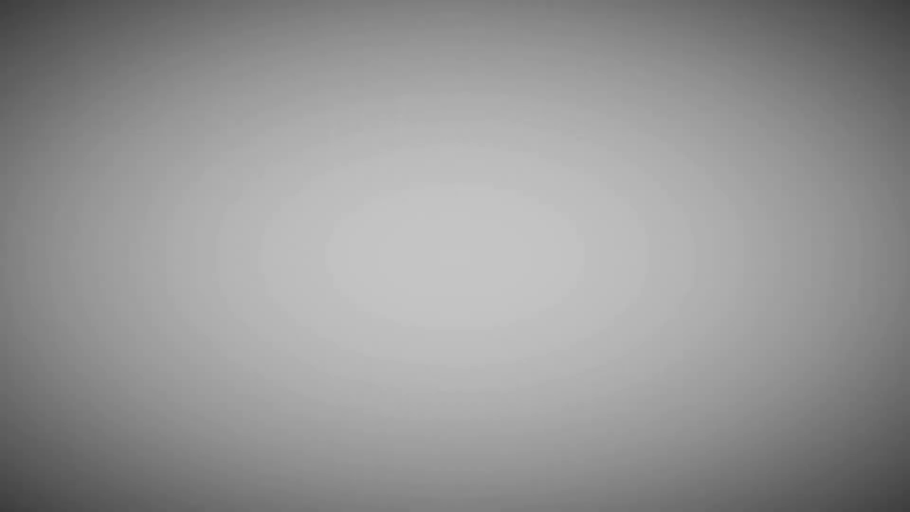